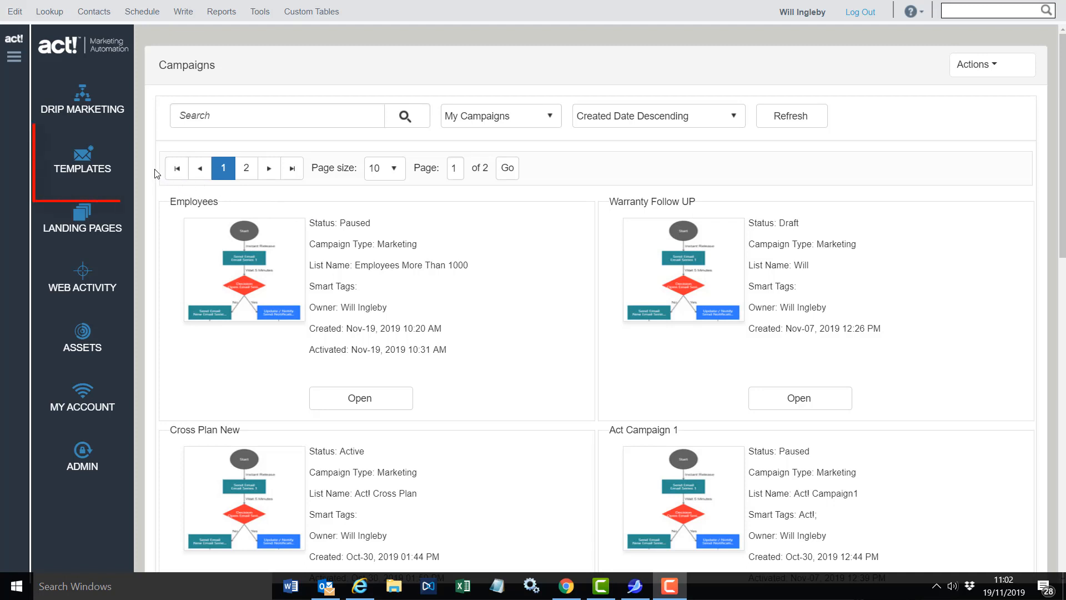
Open the email templates and browse the existing ones
left_click(86, 162)
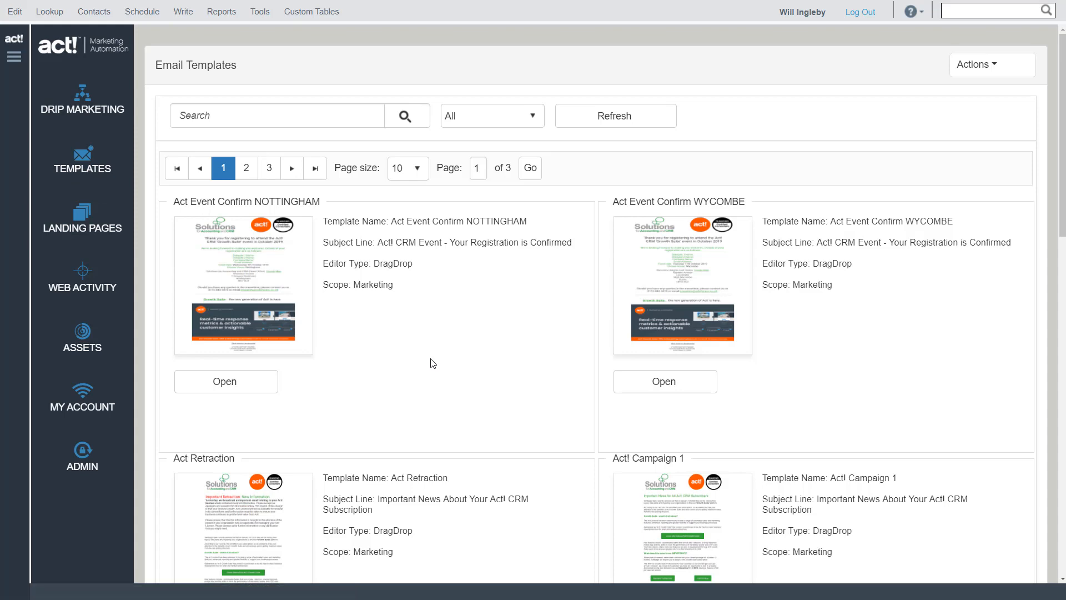
scroll(433, 363, "down", 3)
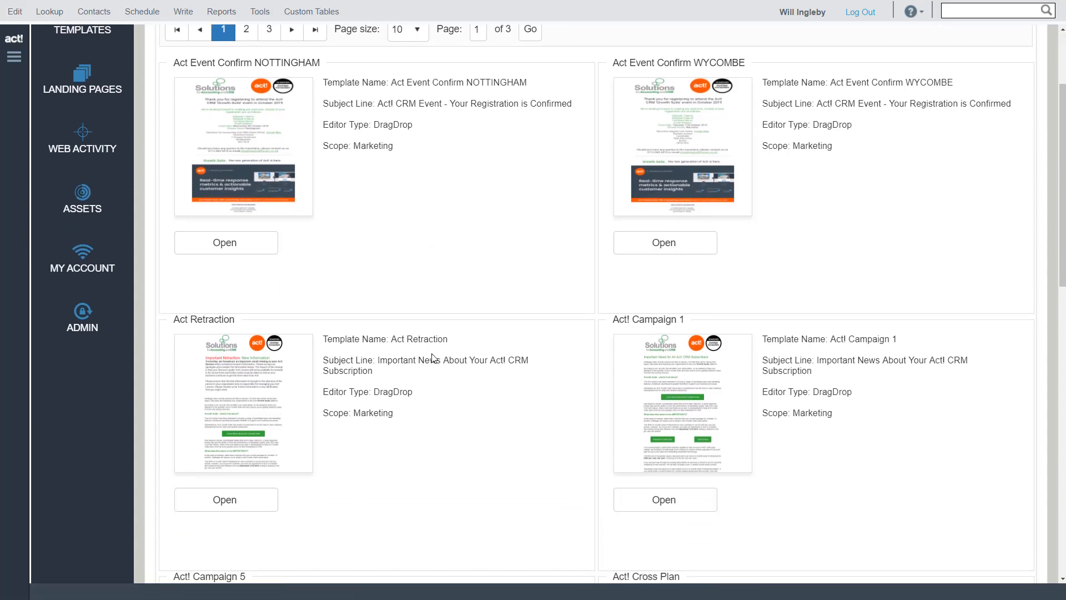
scroll(433, 358, "down", 3)
scroll(432, 357, "down", 3)
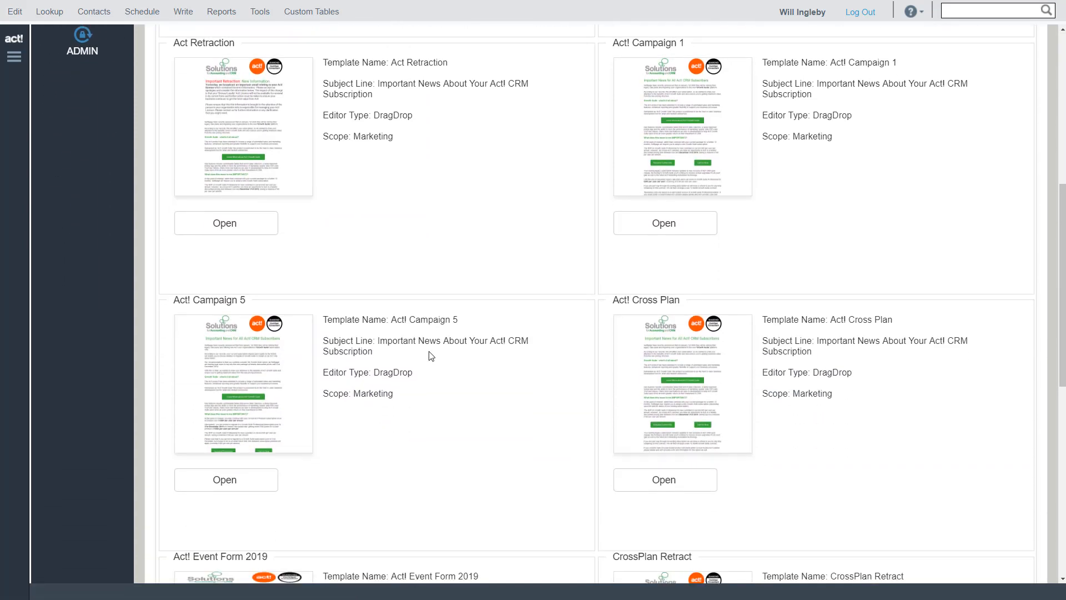
scroll(428, 355, "up", 9)
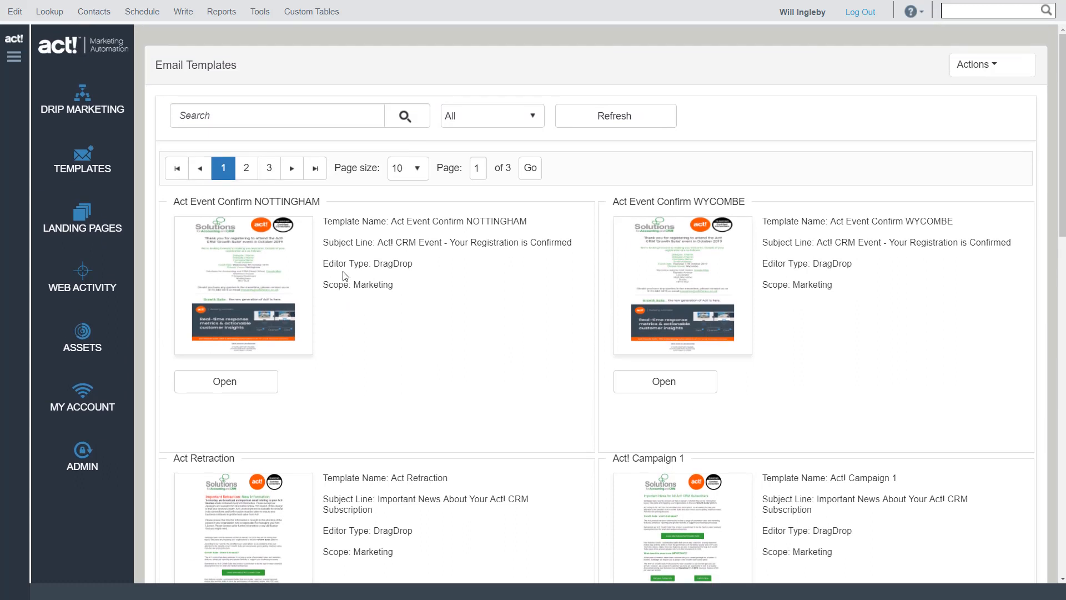
Examine the name and subject line of the Act Event Confirm NOTTINGHAM template
double_click(191, 201)
left_click_drag(191, 200, 319, 202)
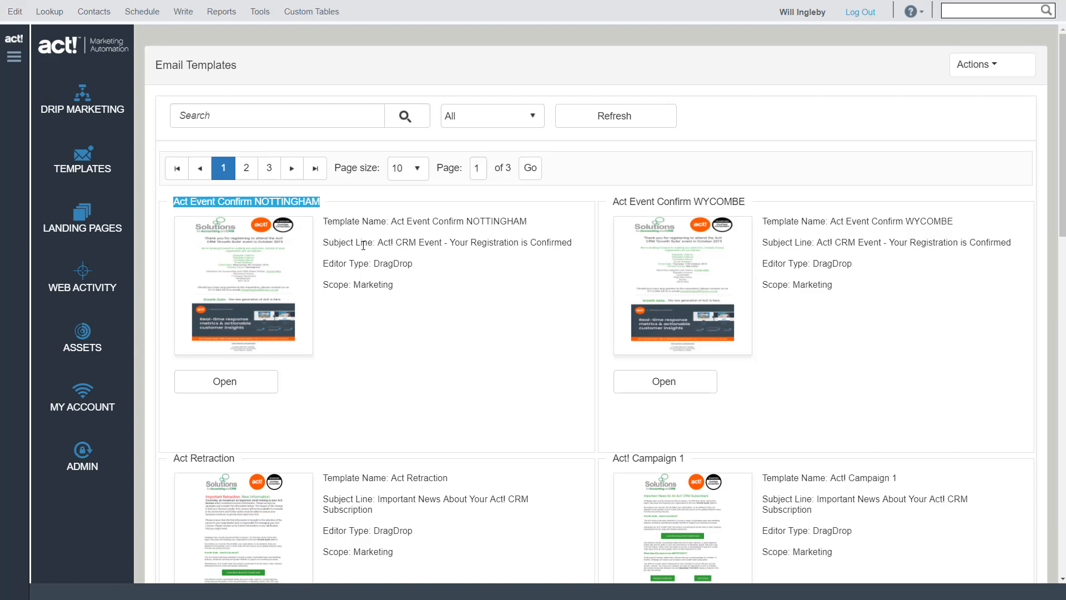
left_click_drag(378, 243, 524, 253)
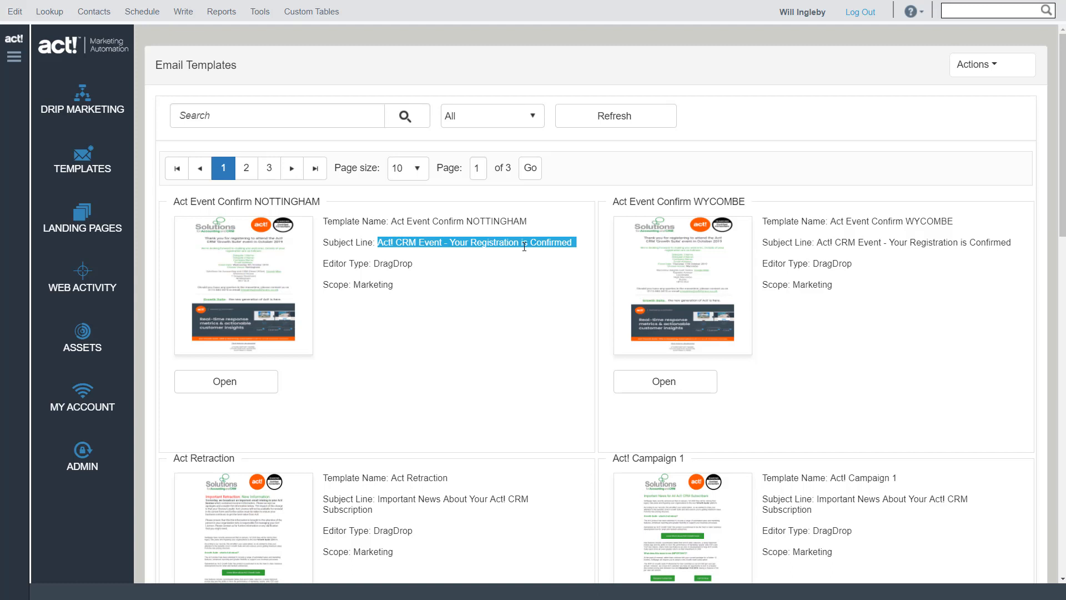
left_click(524, 308)
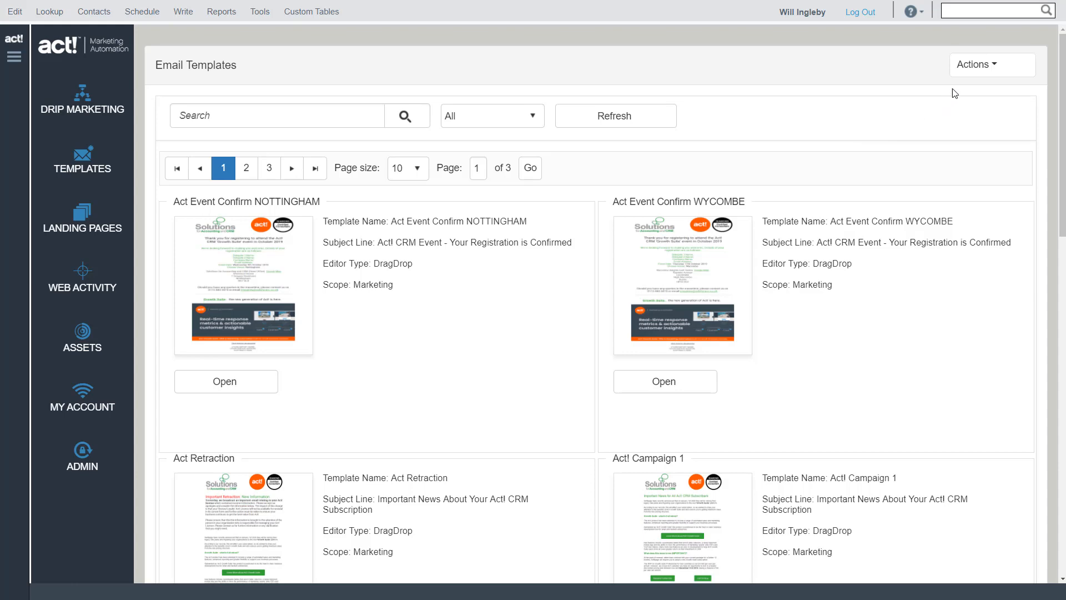
Switch the email templates to grid view and filter them to subject lines containing "Act"
left_click(977, 74)
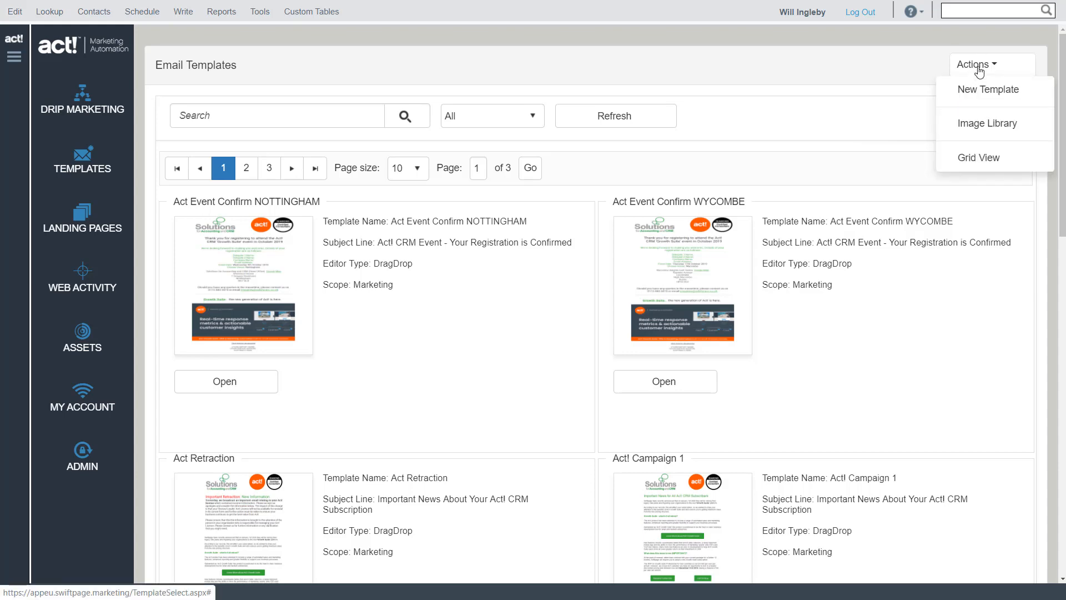
left_click(970, 155)
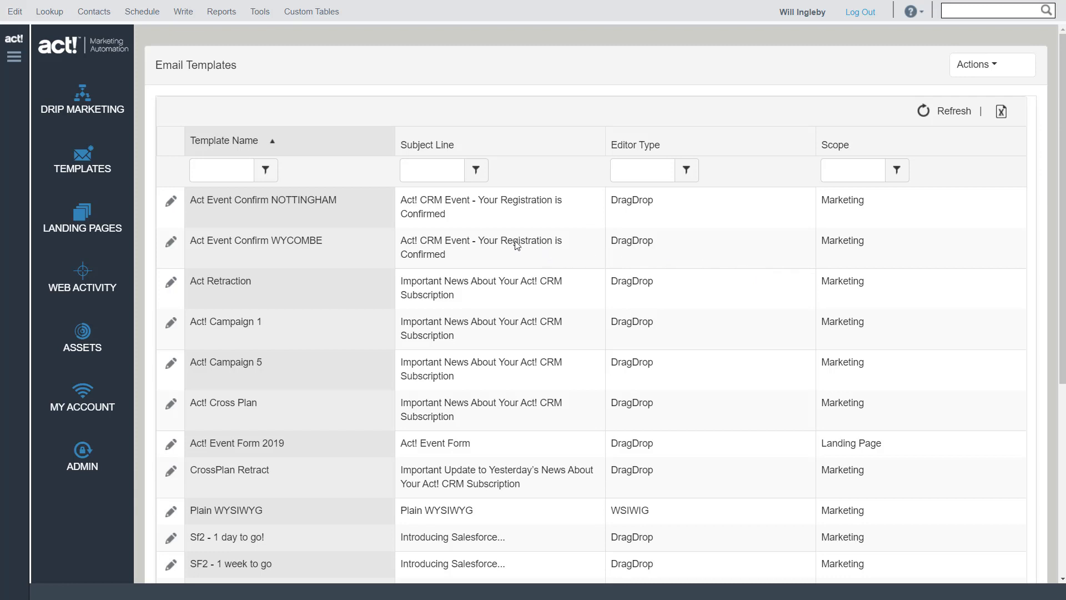
left_click(432, 175)
type("Act")
left_click(474, 177)
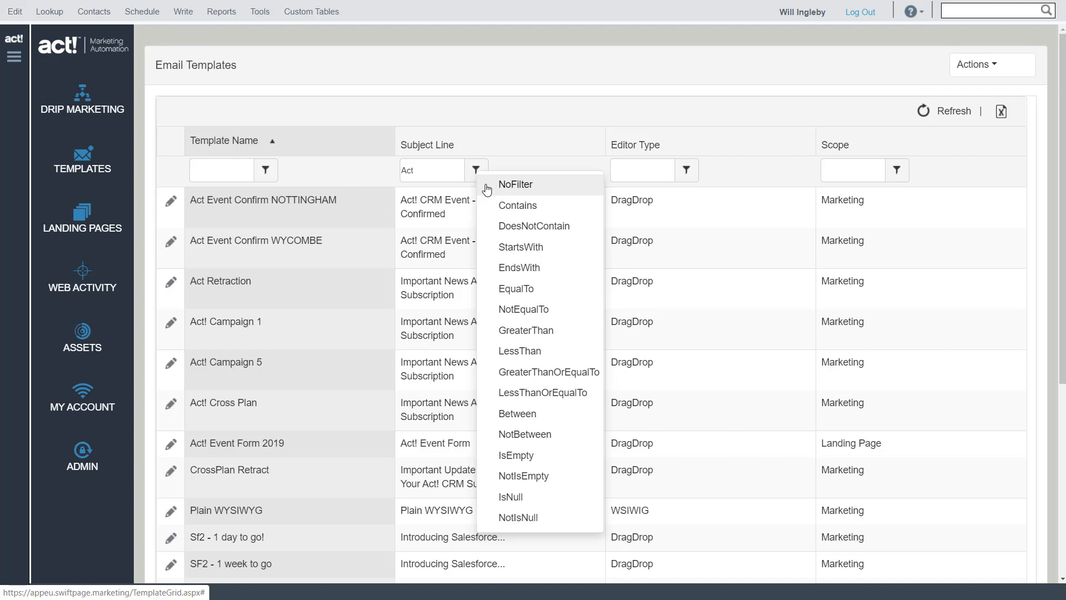
left_click(523, 206)
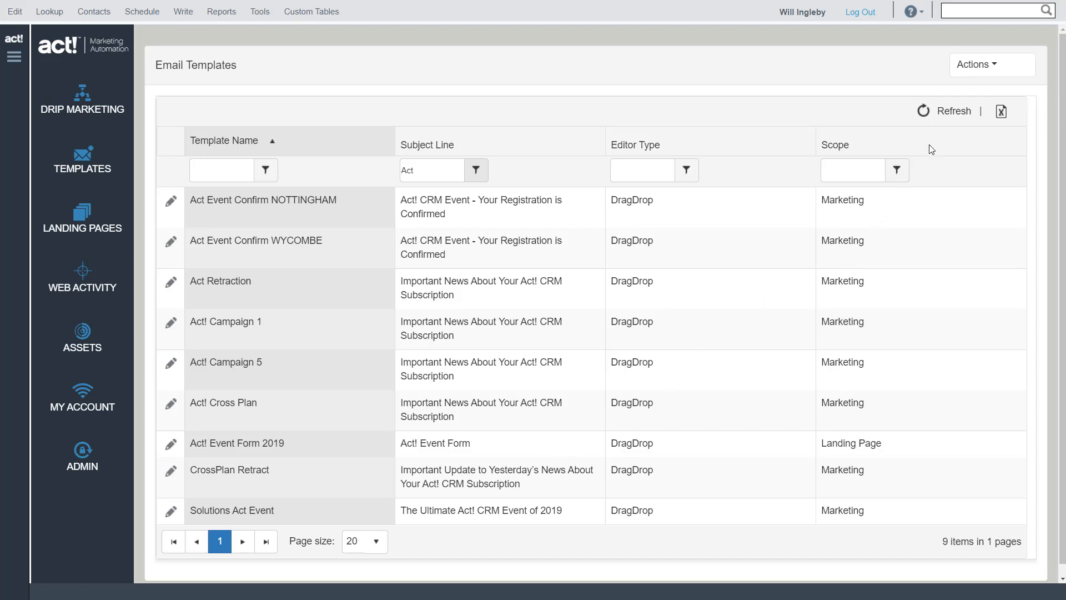
Start a new email template named Demo123 with Marketing as its type
left_click(975, 72)
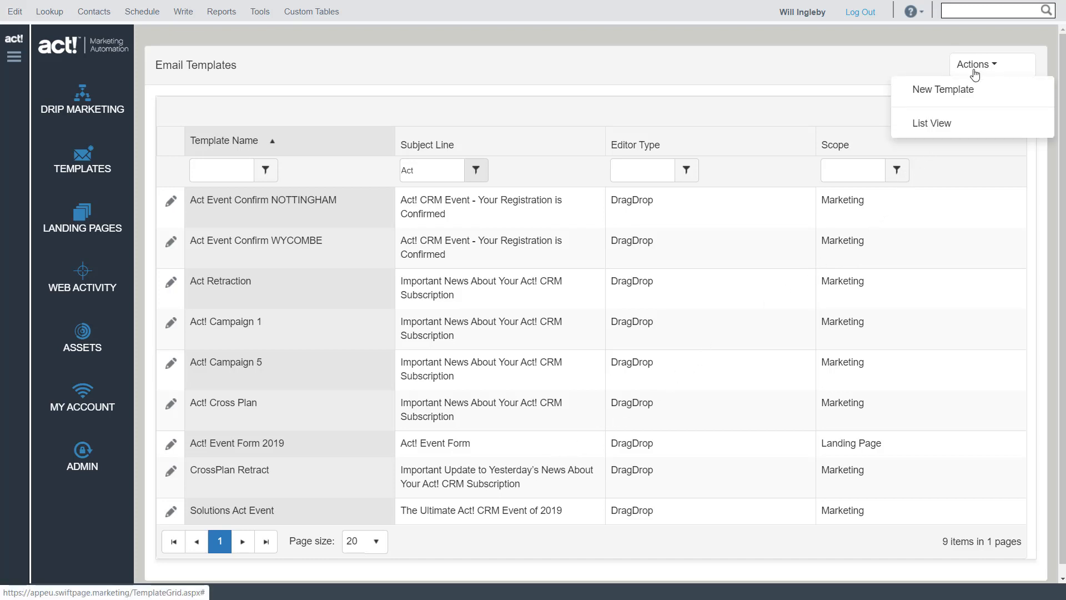
left_click(951, 92)
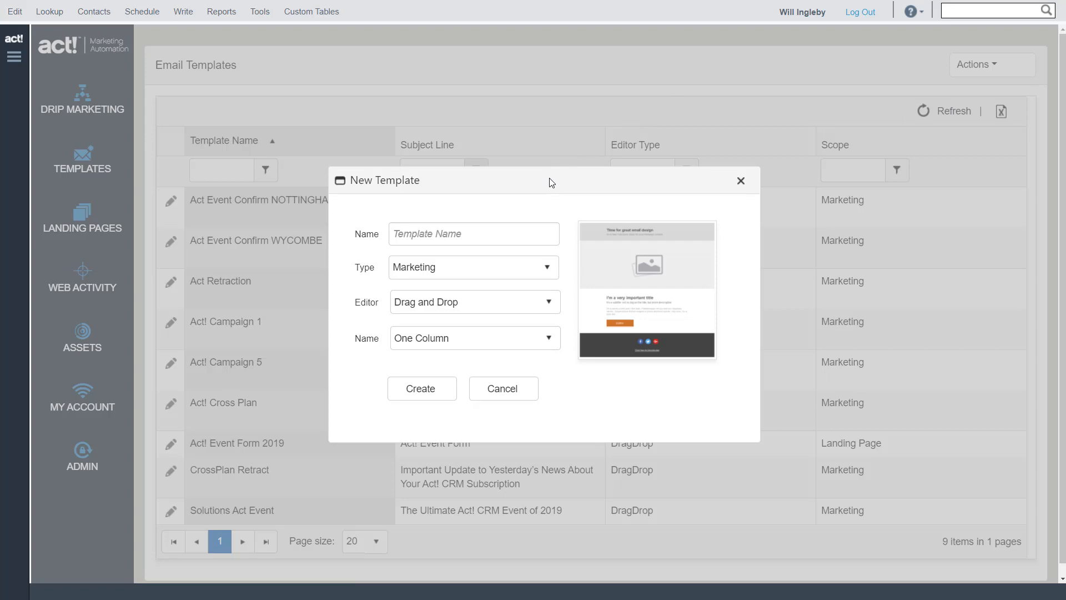
left_click(515, 233)
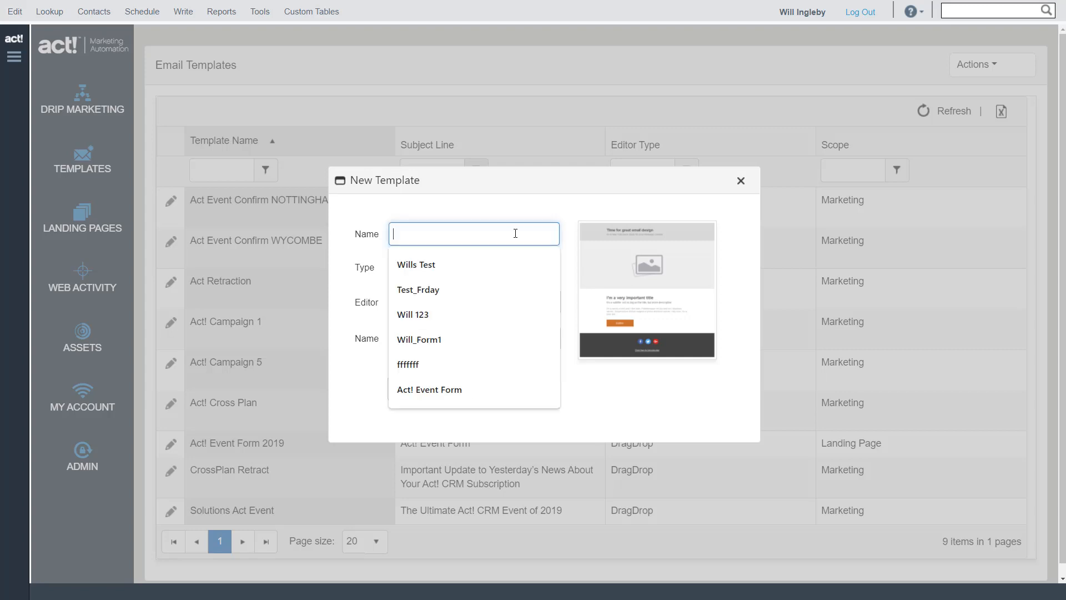
type("Demo123")
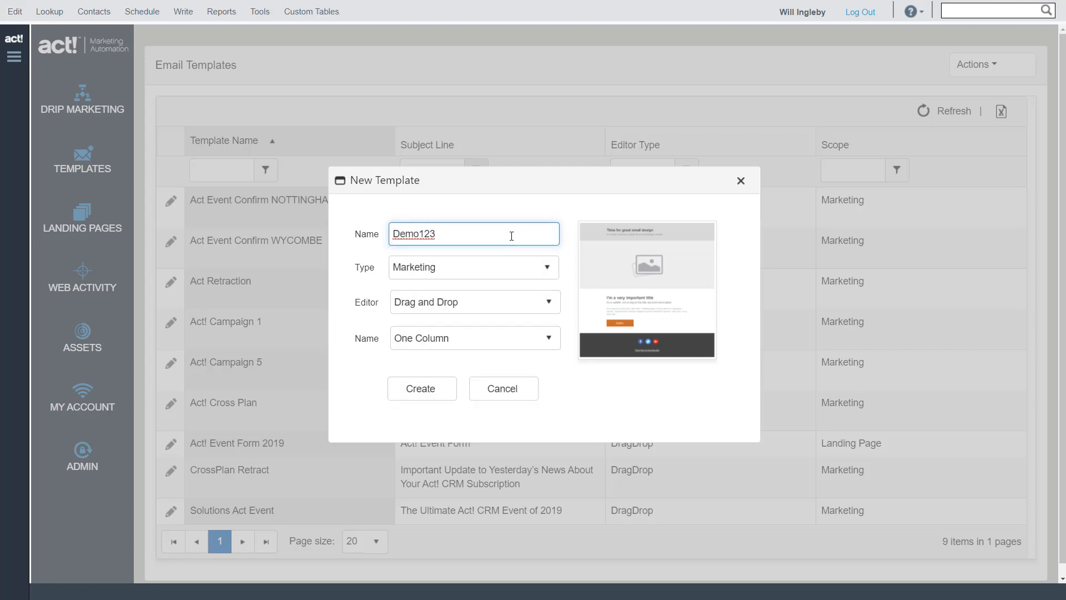
left_click(547, 266)
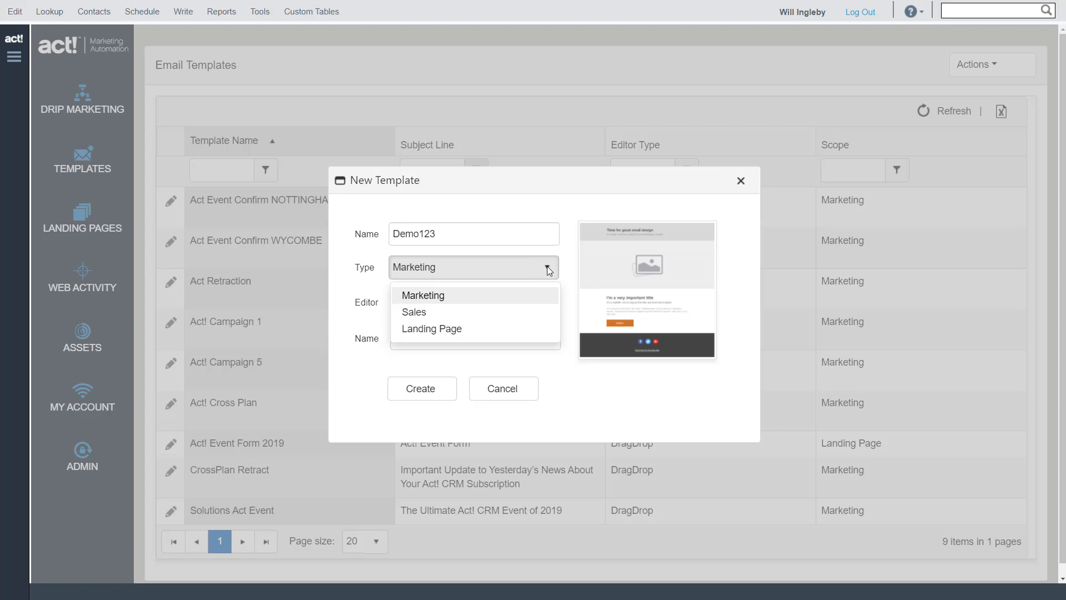
left_click(470, 299)
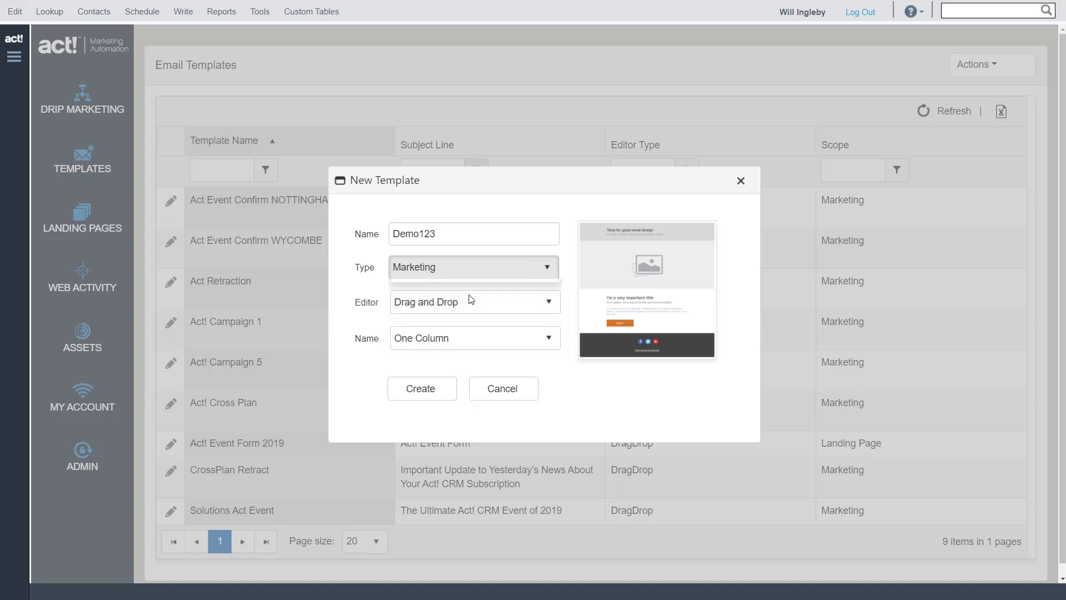
Look through the starting designs and try the Sales type for the new template
left_click(548, 341)
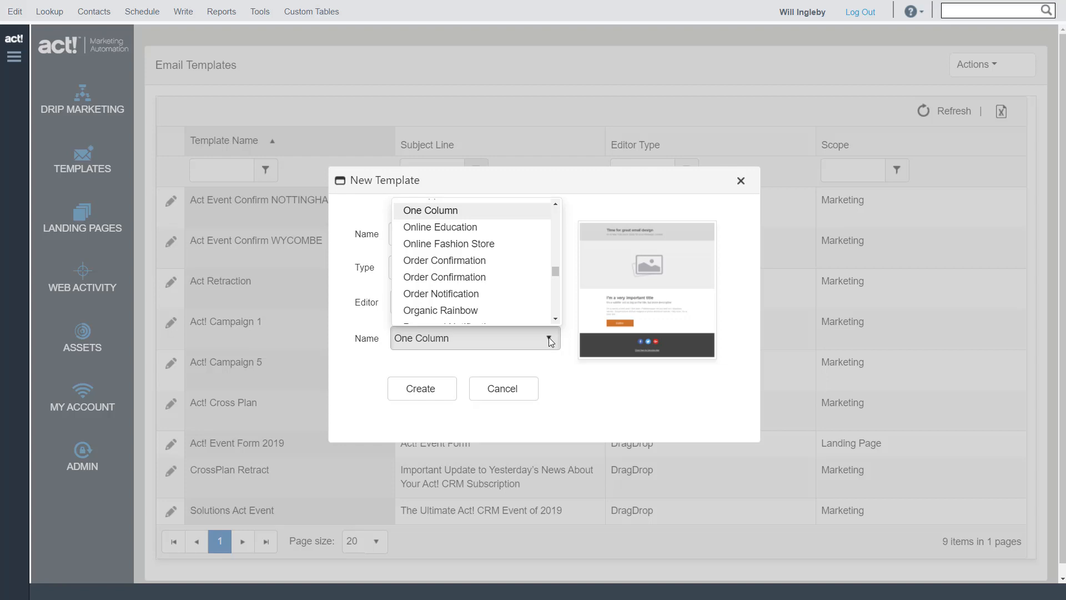
left_click(549, 337)
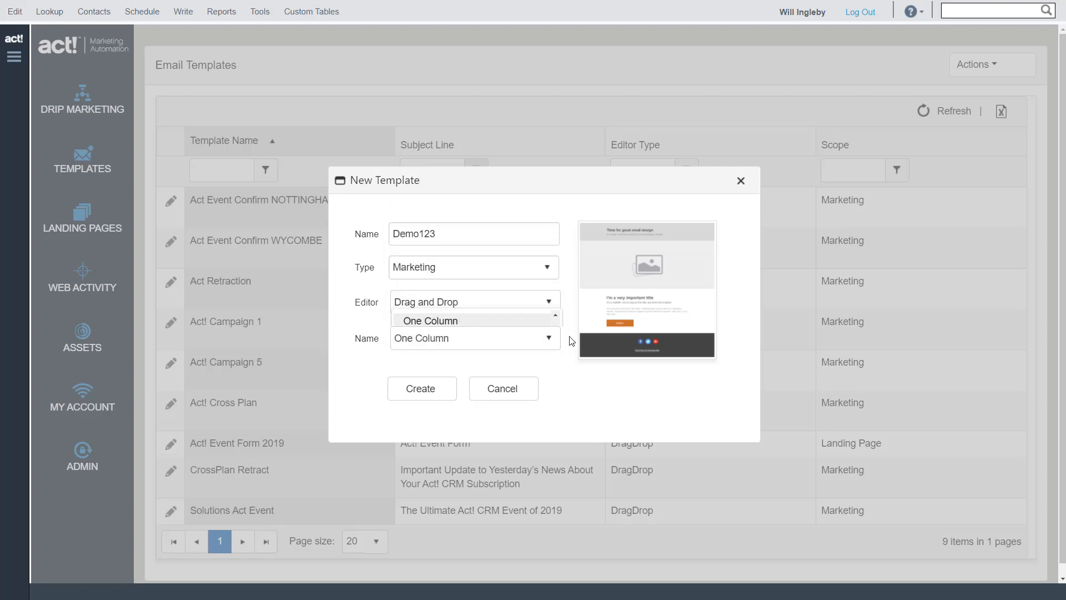
left_click(545, 268)
left_click(432, 311)
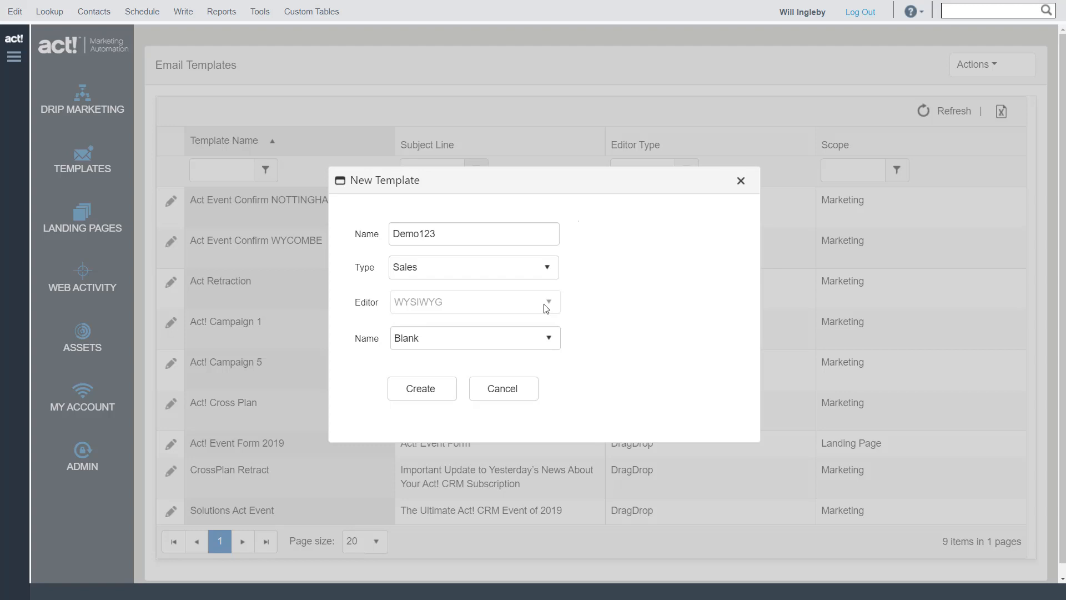
Set the new template's type to Marketing and its editor to Drag and Drop
left_click(553, 272)
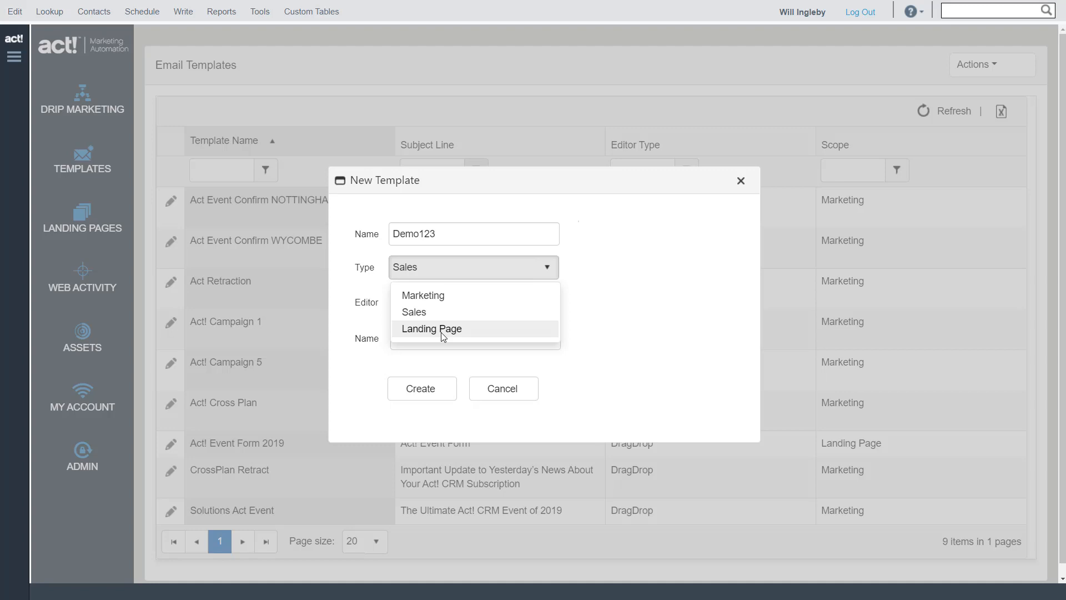
left_click(435, 298)
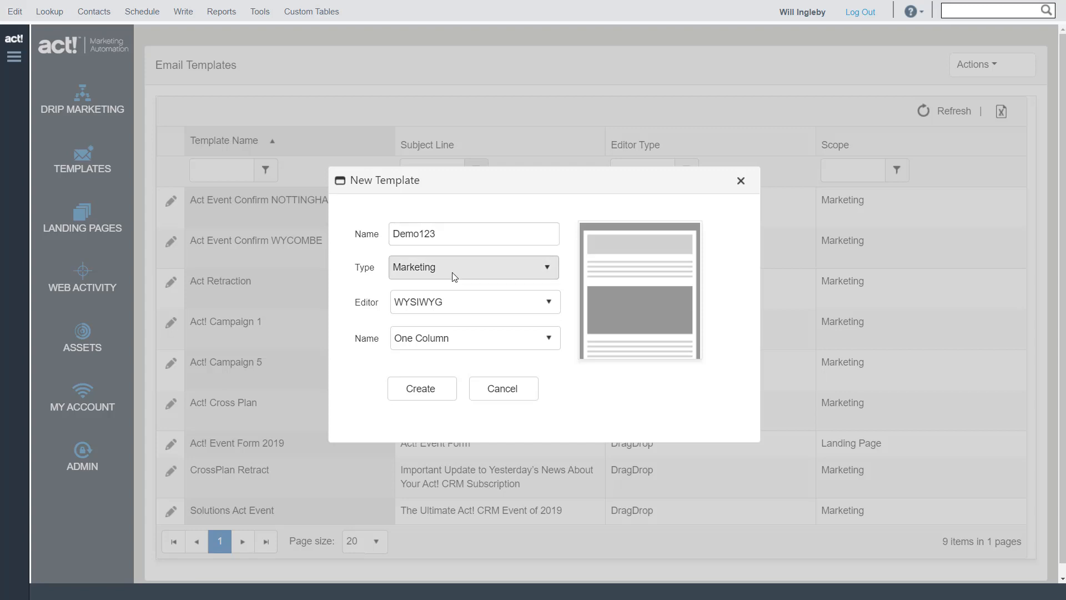
left_click(525, 303)
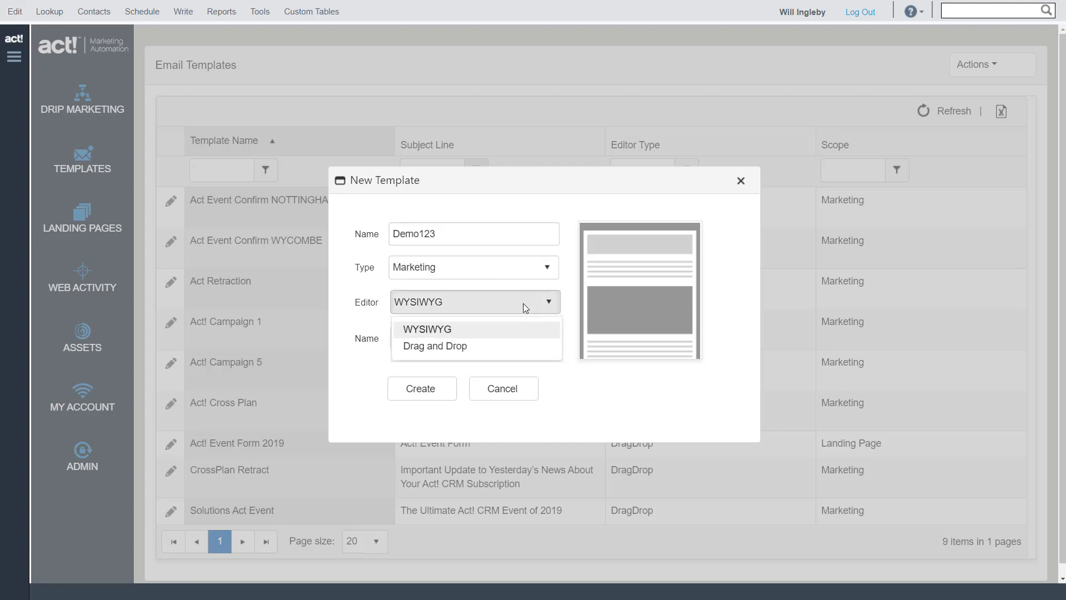
left_click(460, 346)
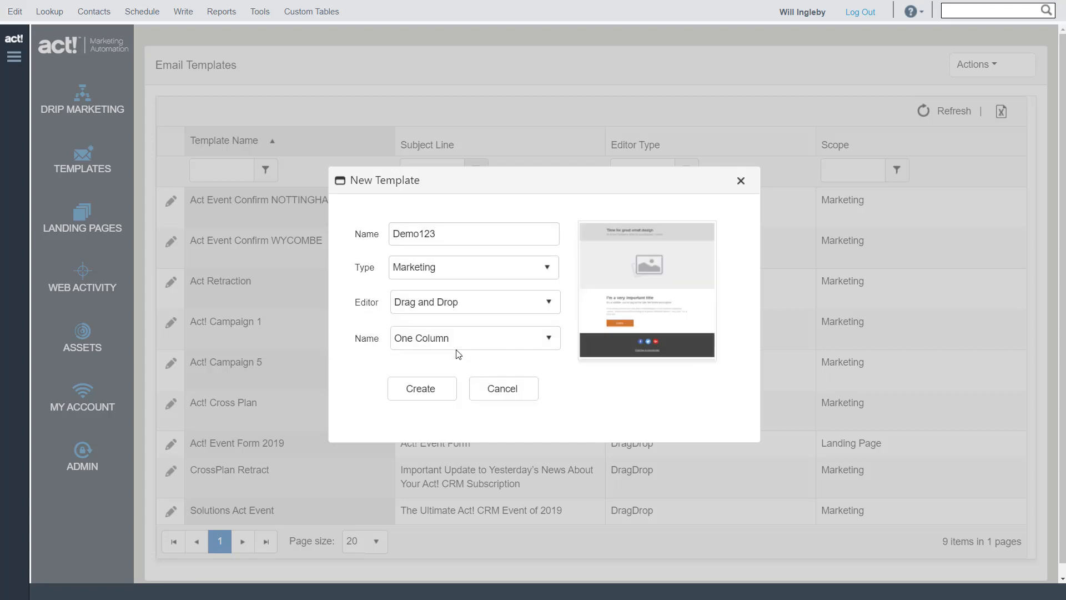
Preview the Online Fashion Store and Organic Rainbow designs for the new template
left_click(551, 339)
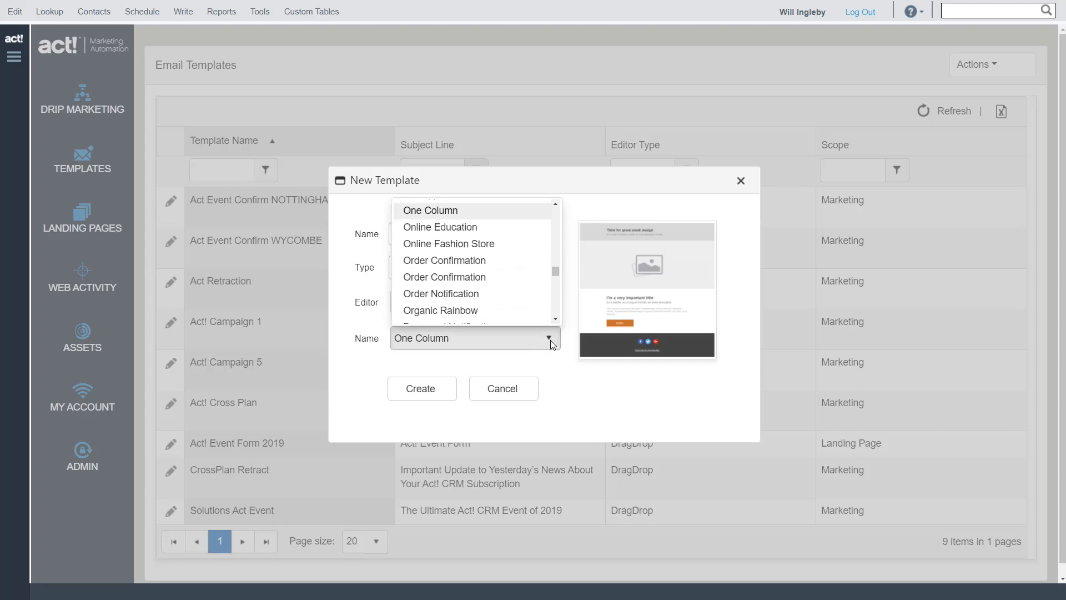
left_click(444, 244)
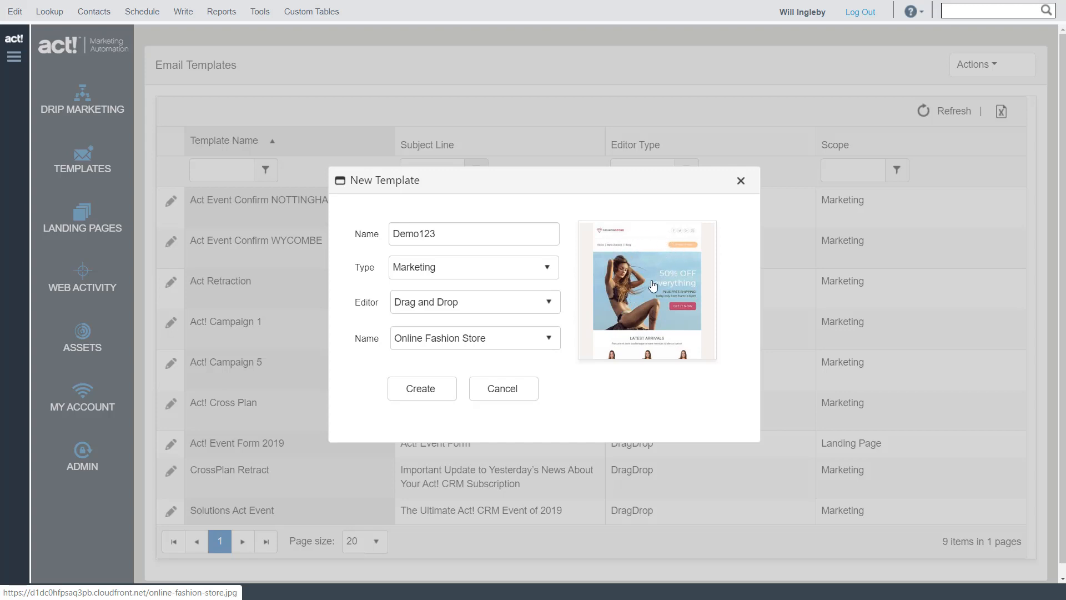
scroll(653, 286, "down", 1)
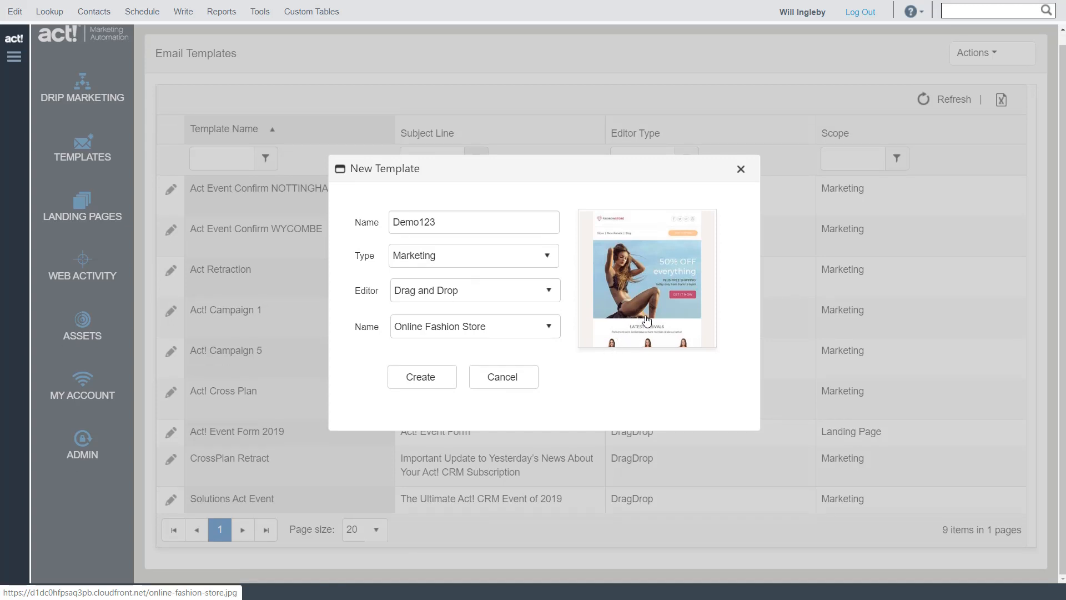
left_click(547, 331)
left_click(460, 271)
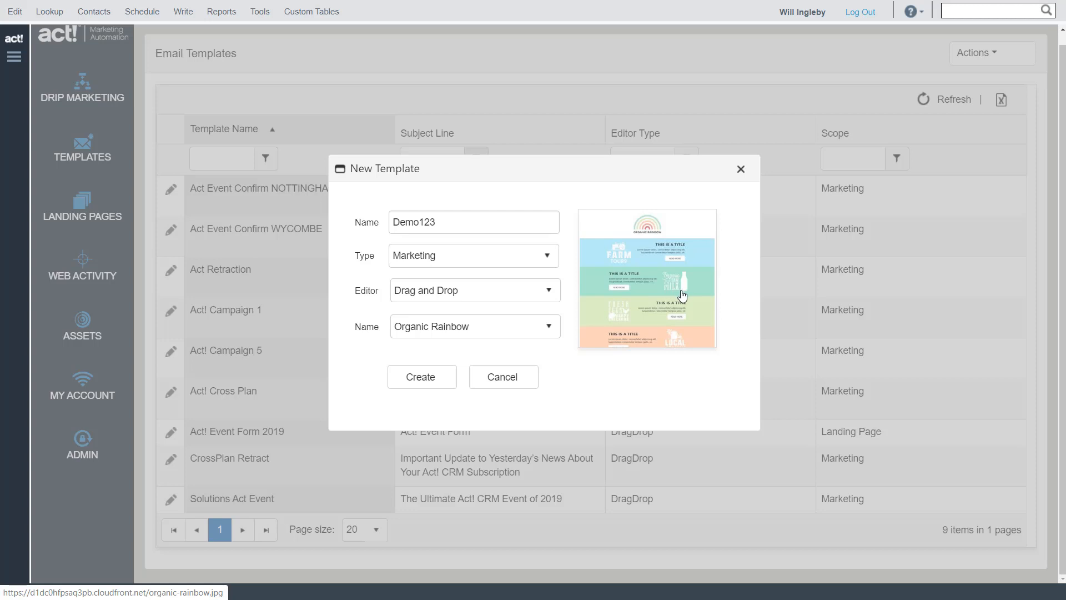
Choose the One Column design and create the Demo123 template
left_click(549, 329)
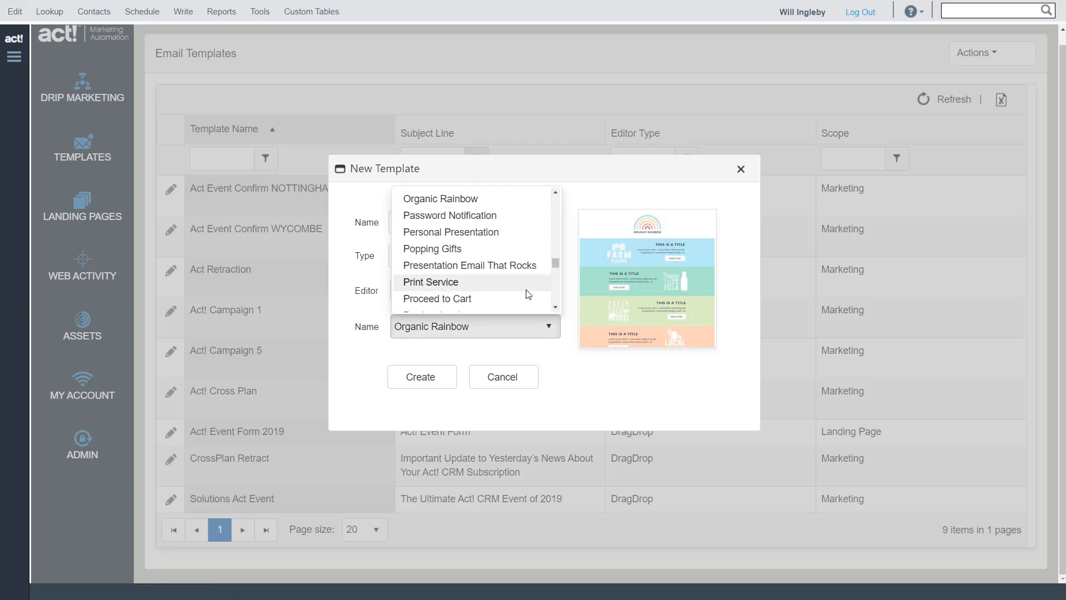
scroll(527, 292, "up", 3)
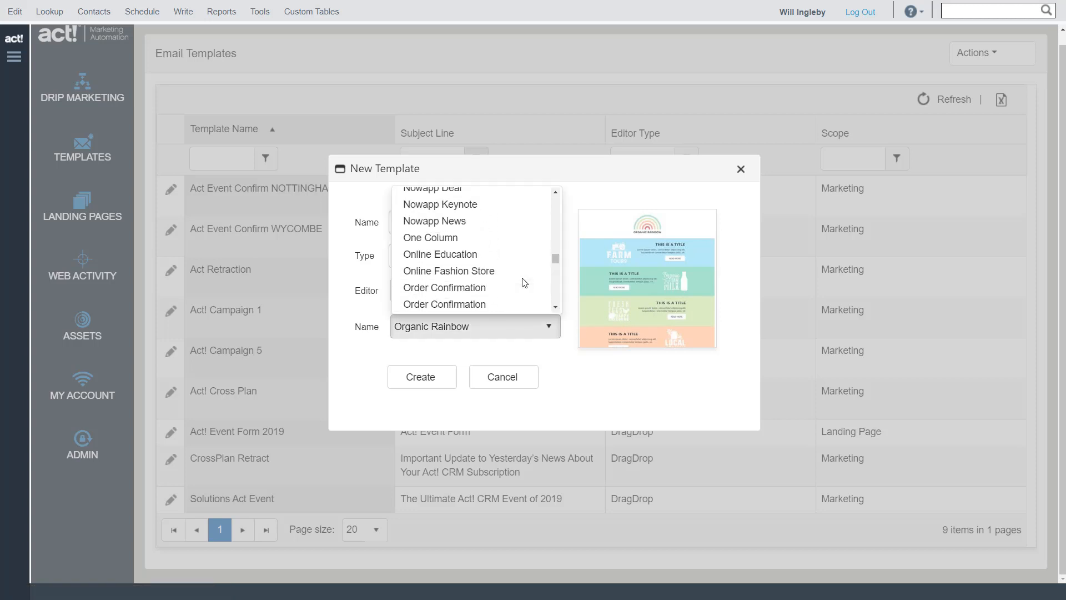
left_click(464, 236)
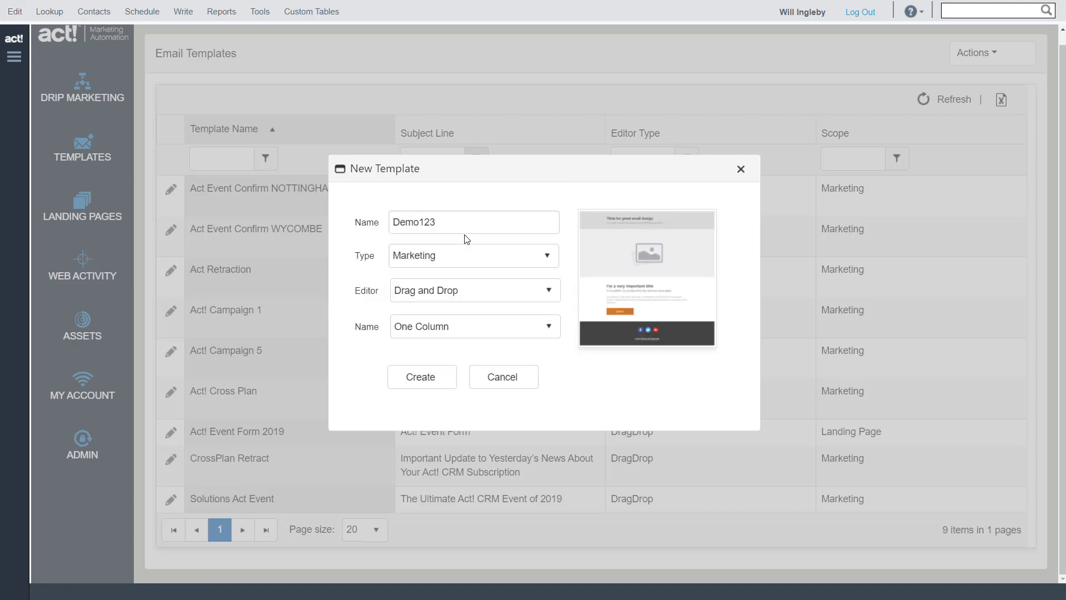
left_click(415, 381)
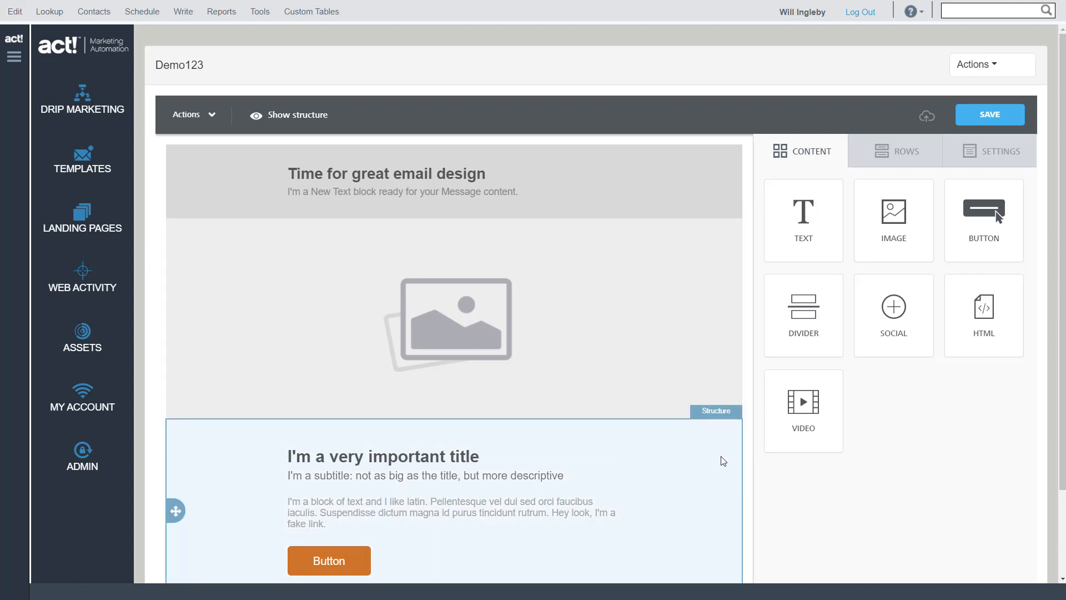
Delete the row with the title, subtitle, text and button below the image, and display the available row layouts
left_click(722, 459)
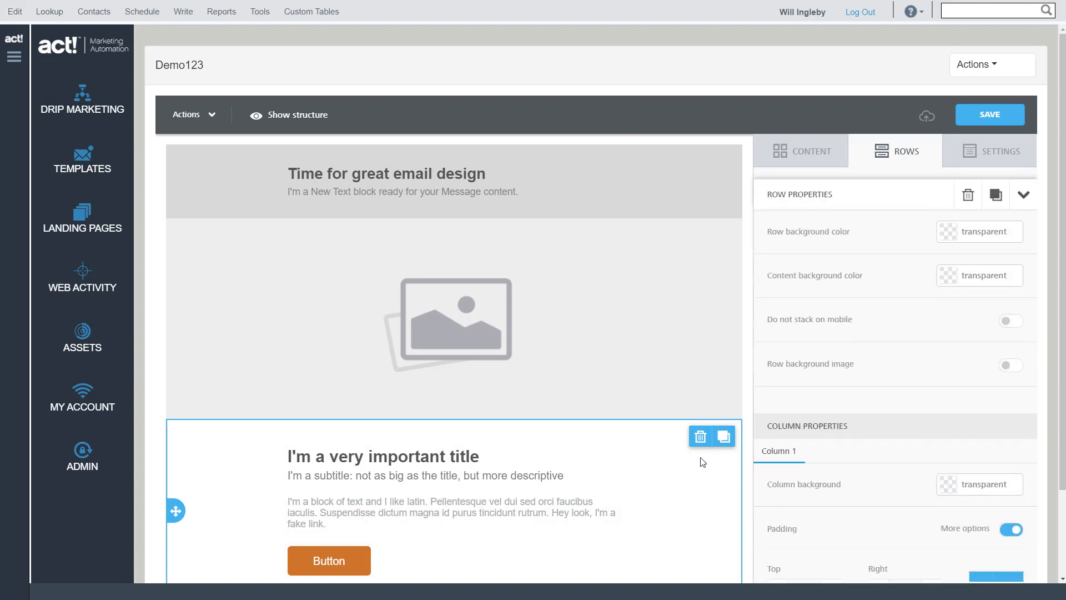
left_click(701, 438)
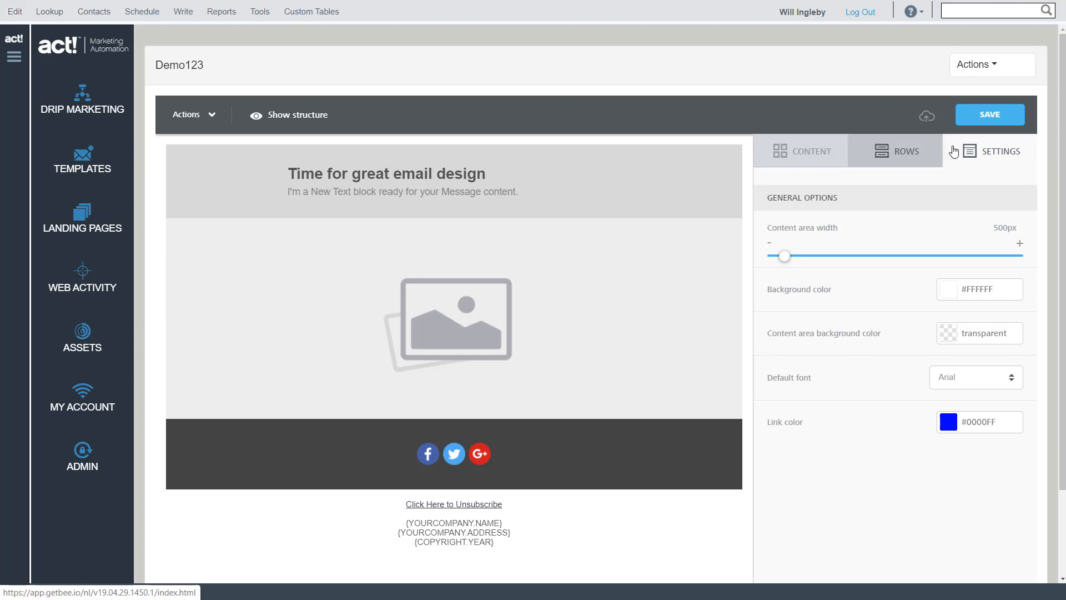
left_click(902, 155)
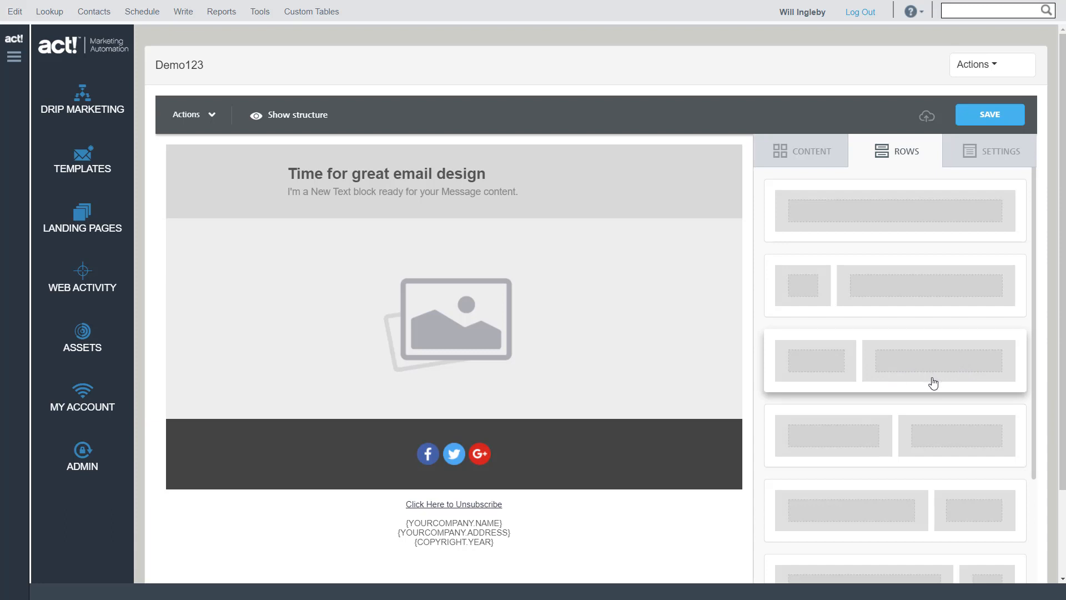
Insert a row with two equal columns between the image row and the social icons row
scroll(937, 385, "down", 5)
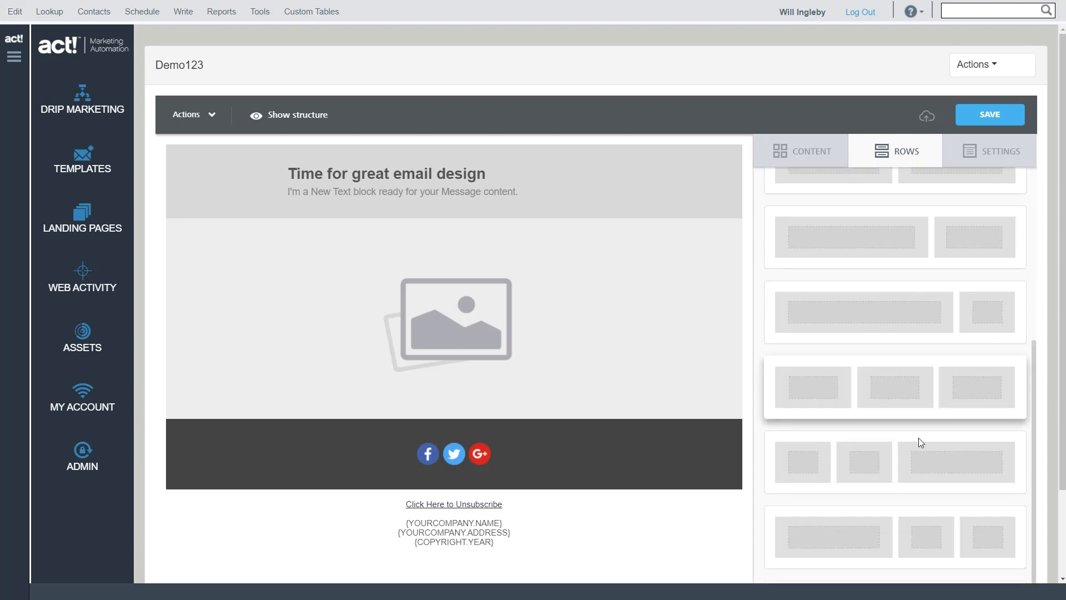
scroll(905, 496, "up", 3)
scroll(907, 498, "up", 2)
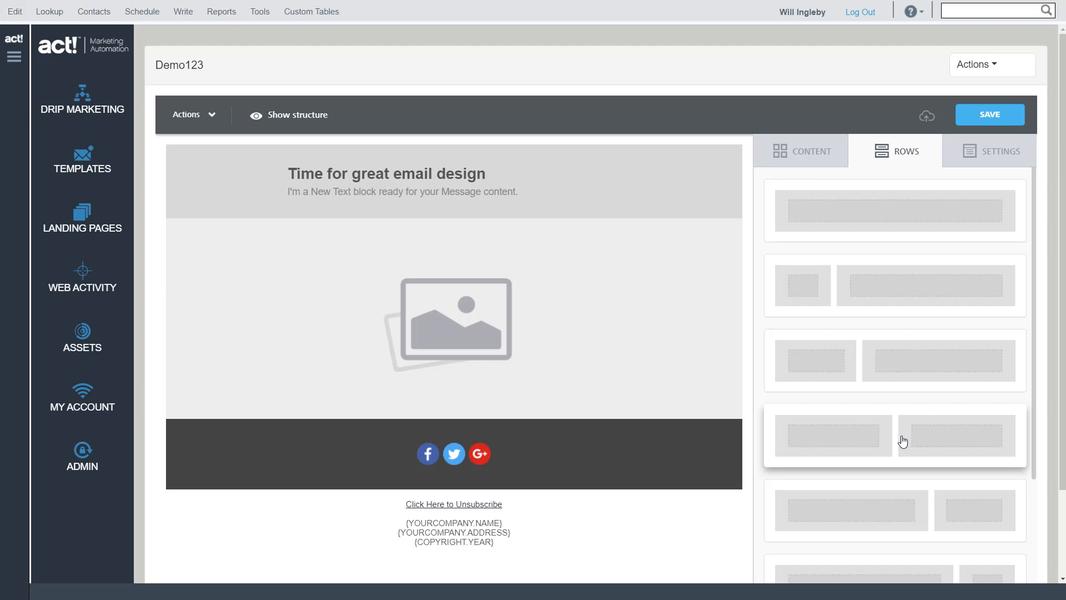
left_click_drag(902, 441, 348, 417)
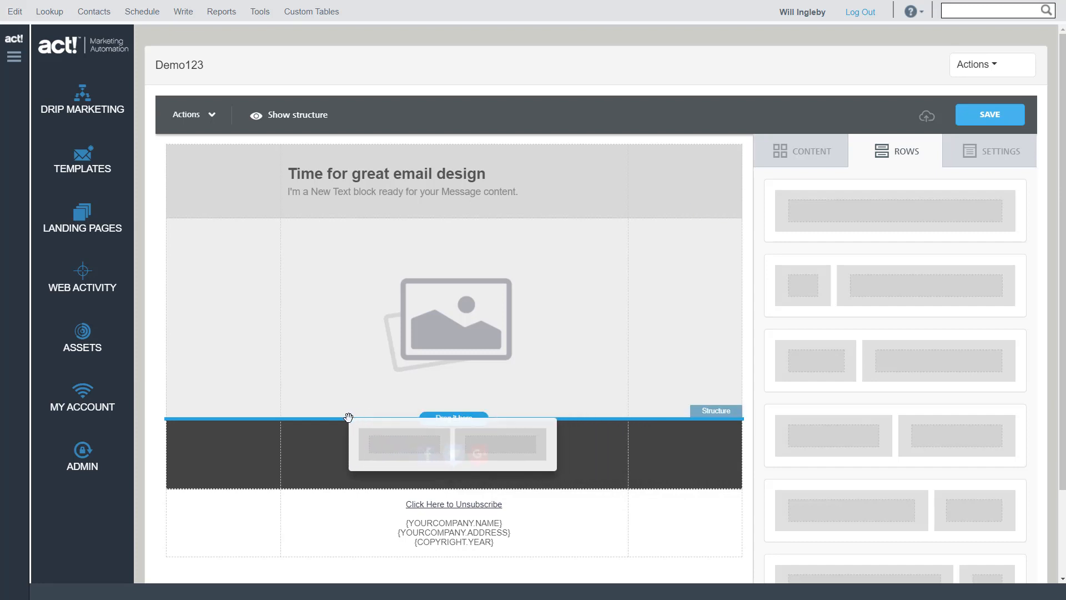
left_click_drag(348, 416, 348, 419)
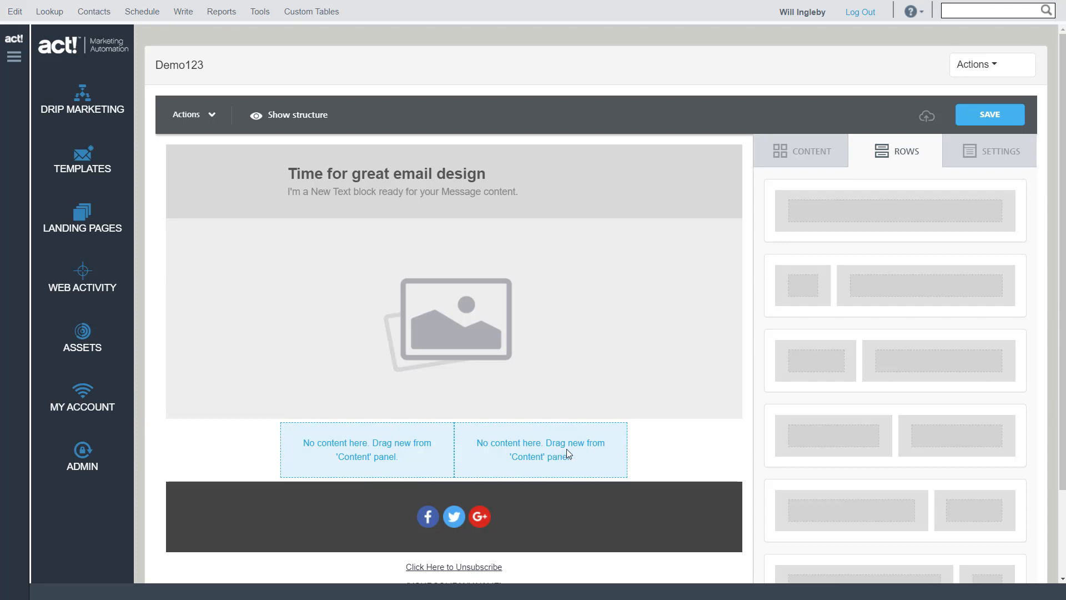
Add an image block to the new row's first column and a text block to its second column
left_click(803, 155)
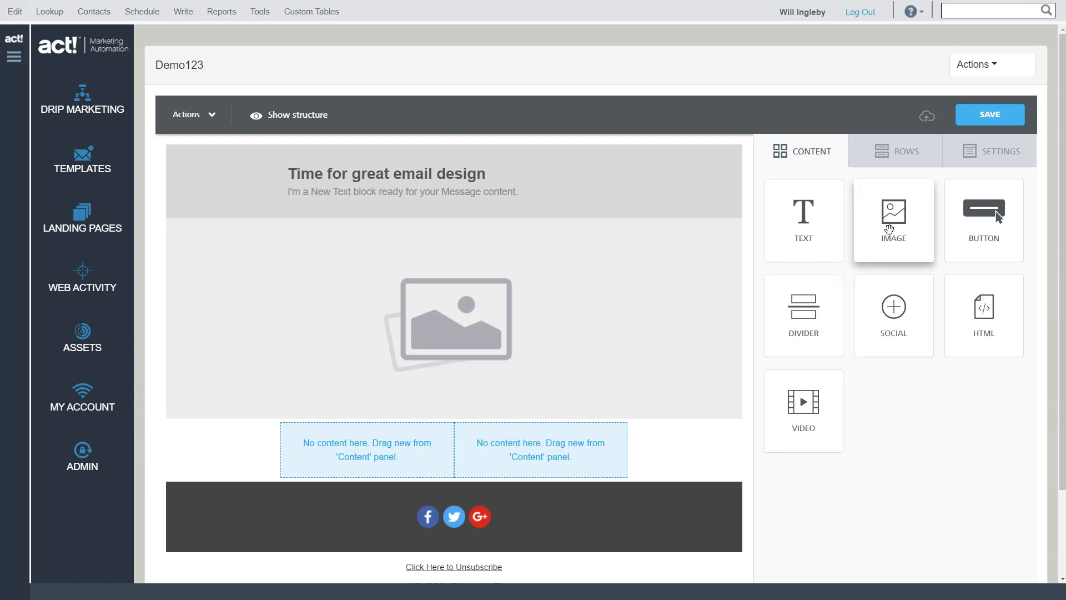
left_click_drag(888, 228, 366, 442)
left_click_drag(806, 218, 501, 441)
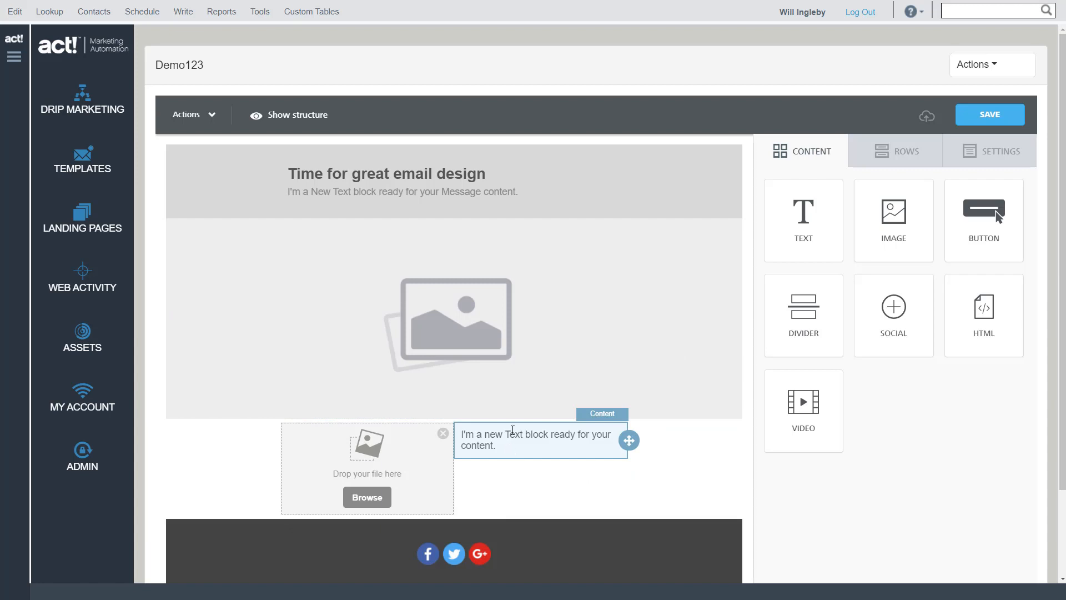
Replace the email's heading text with "Here's Great News from" followed by the sender's first name
left_click(404, 170)
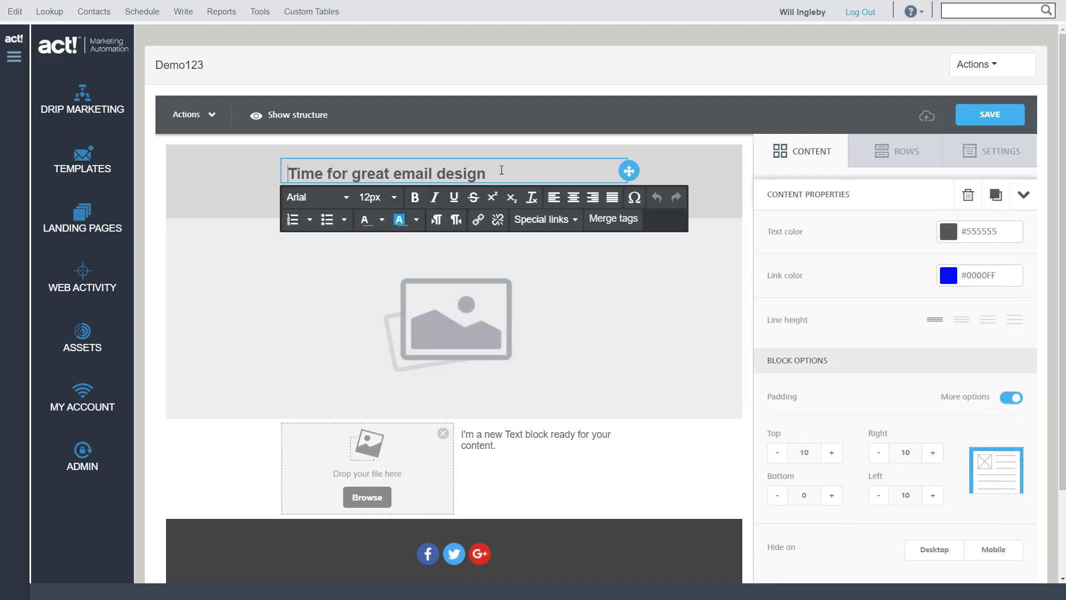
left_click_drag(500, 173, 258, 182)
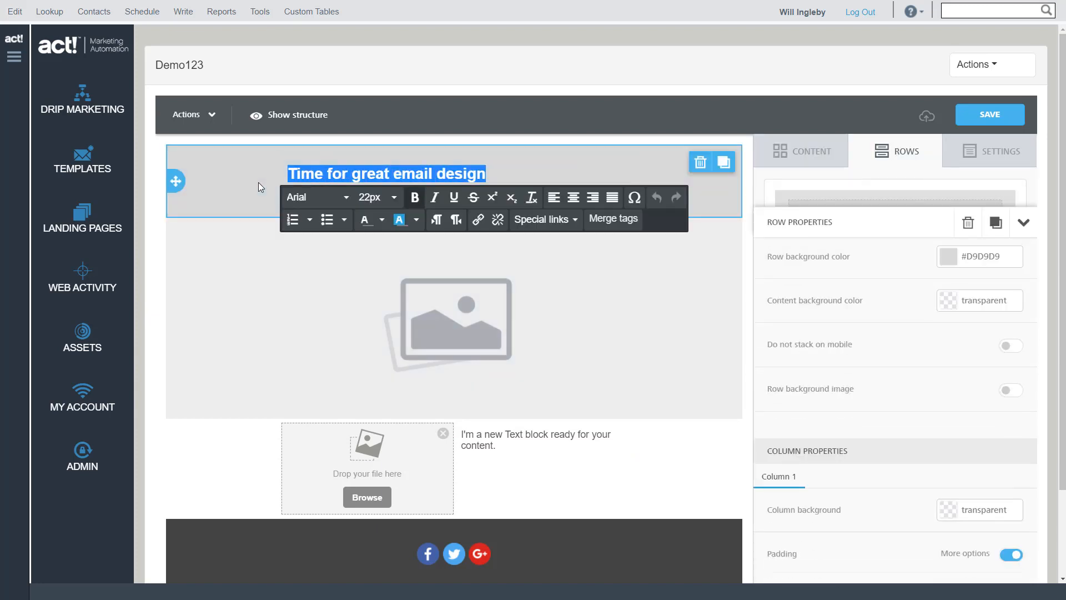
type("Here's Gr")
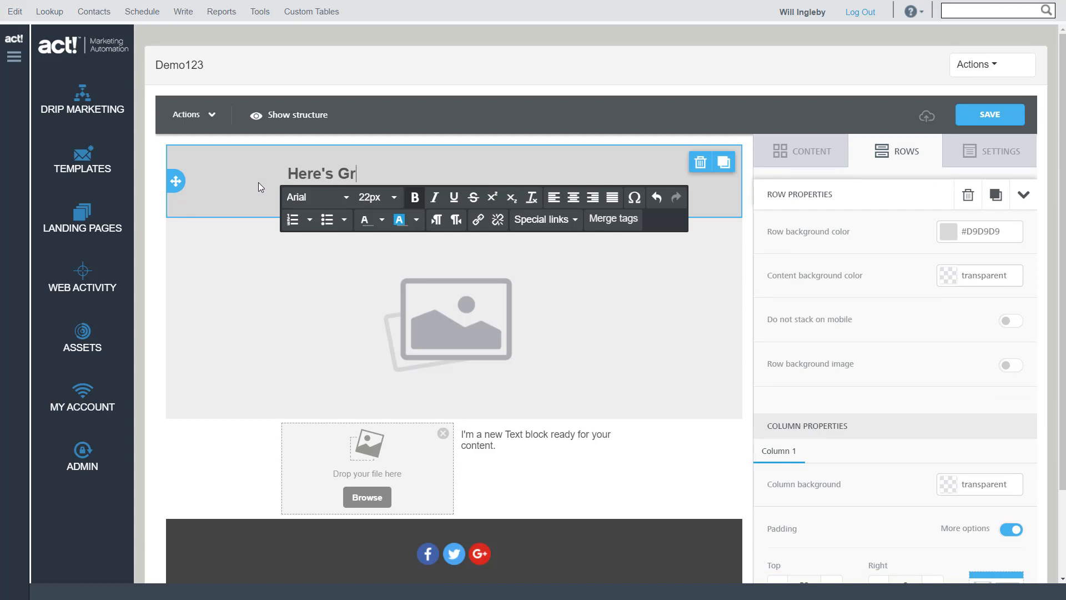
type("eat News from Will")
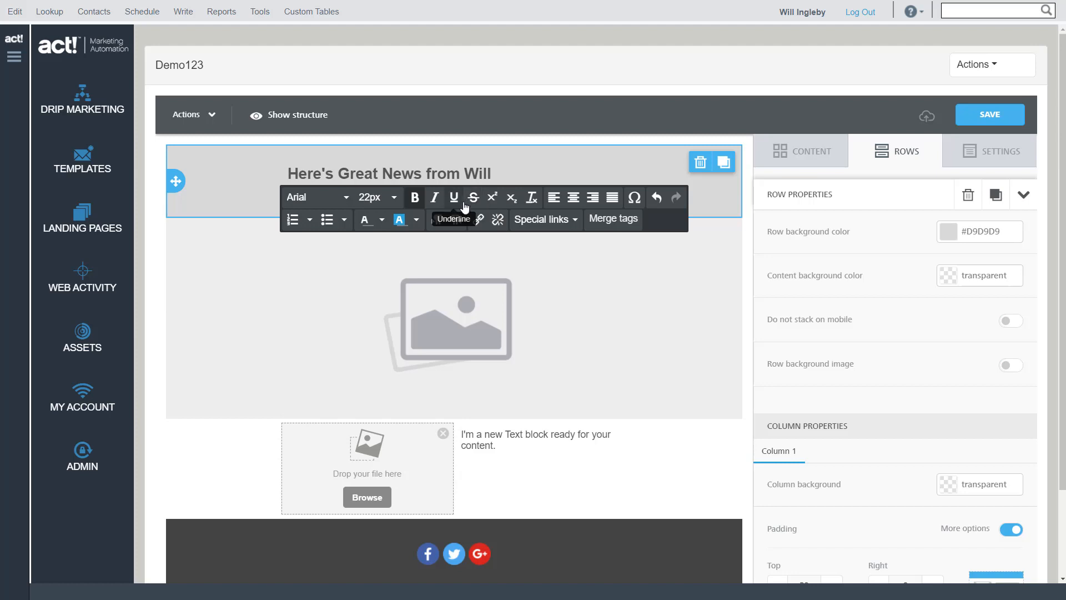
left_click(346, 197)
left_click(349, 199)
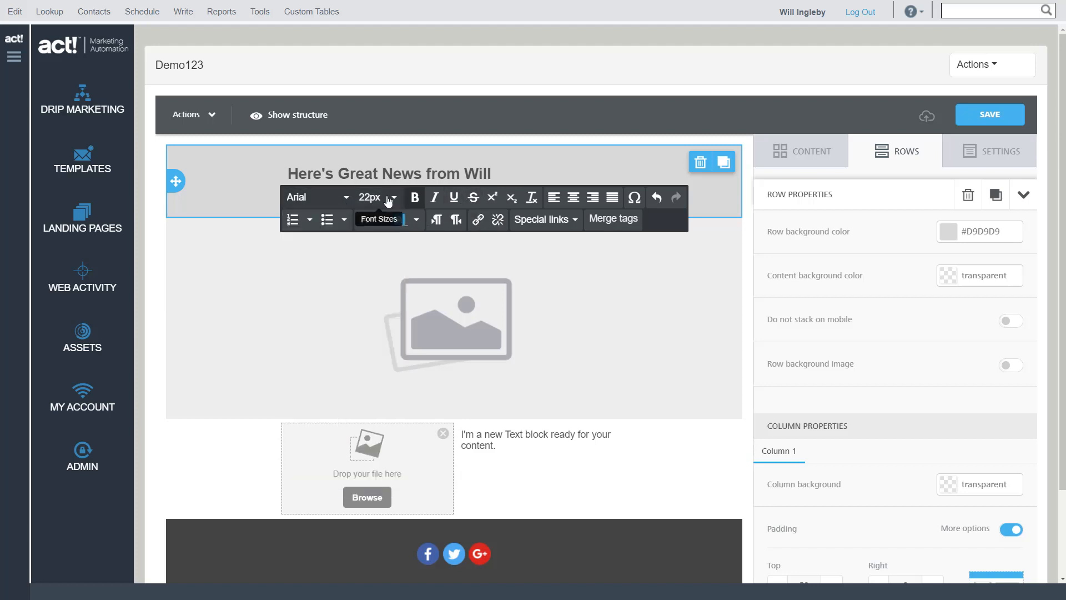
left_click(392, 198)
left_click(392, 201)
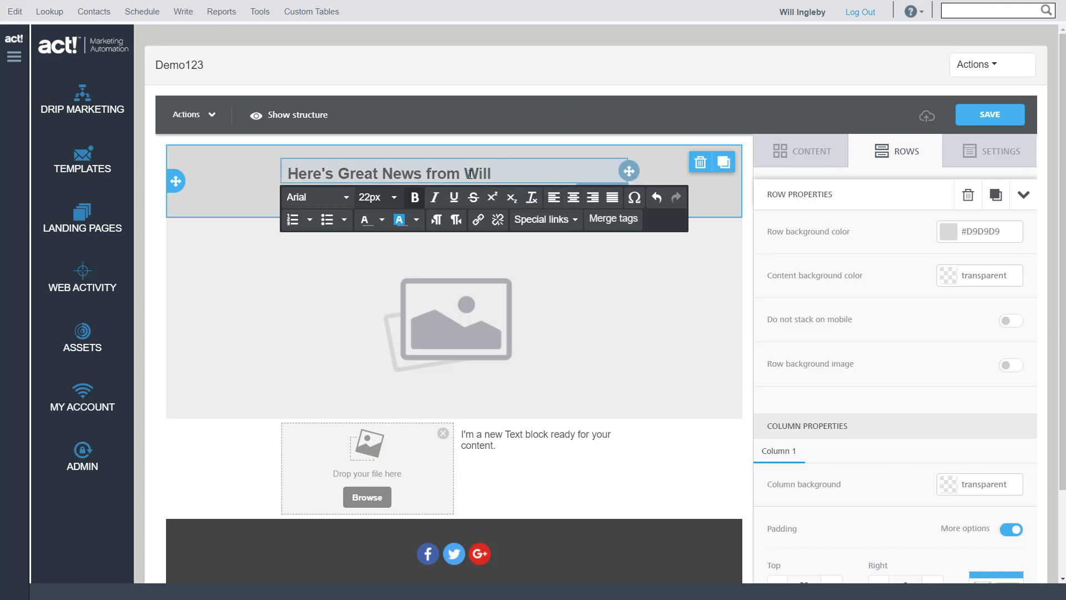
Change the heading's text color to dark green from the preset palette
left_click_drag(503, 172, 285, 172)
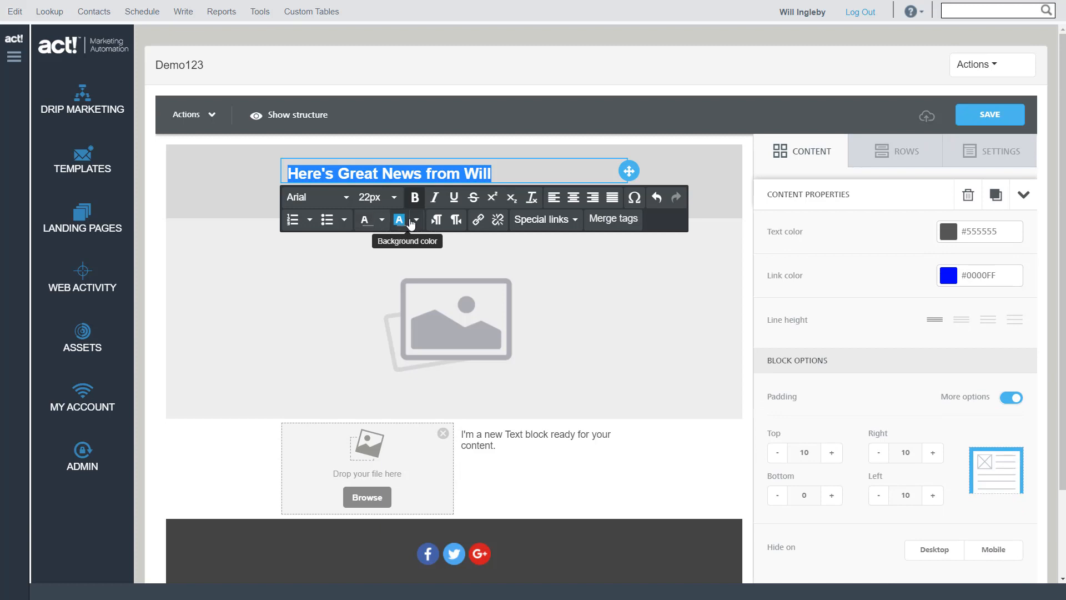
left_click(381, 220)
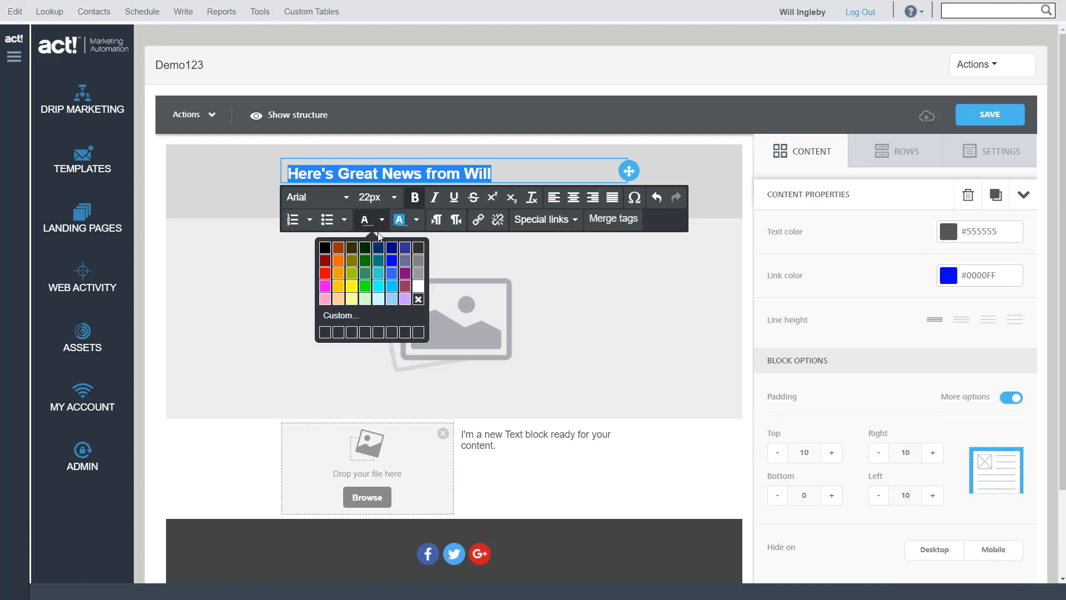
left_click(365, 260)
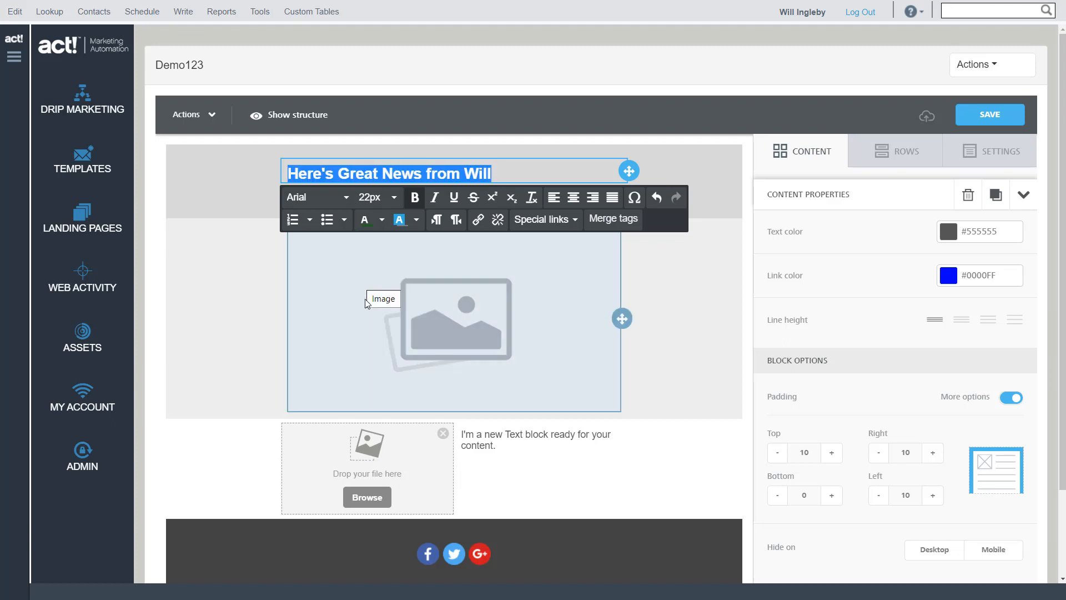
left_click(510, 176)
left_click_drag(492, 174, 305, 194)
left_click(382, 220)
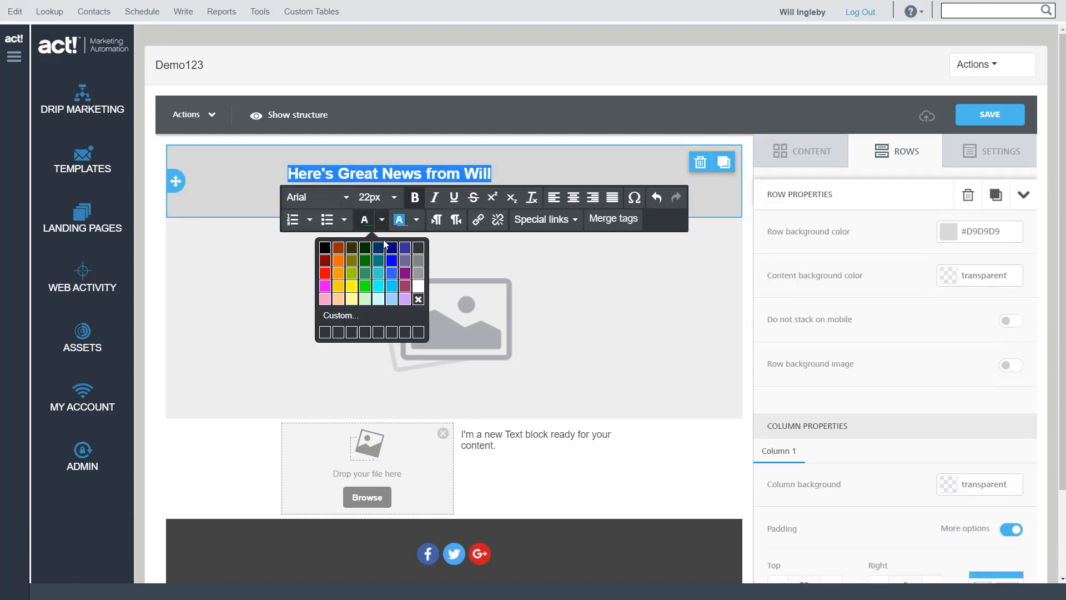
left_click(364, 318)
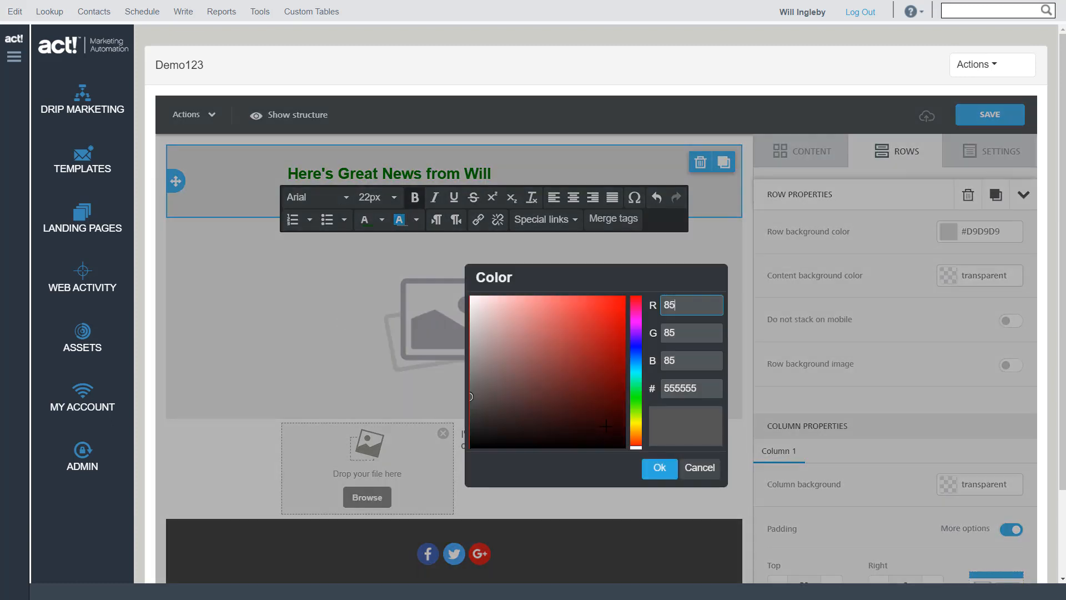
left_click(699, 467)
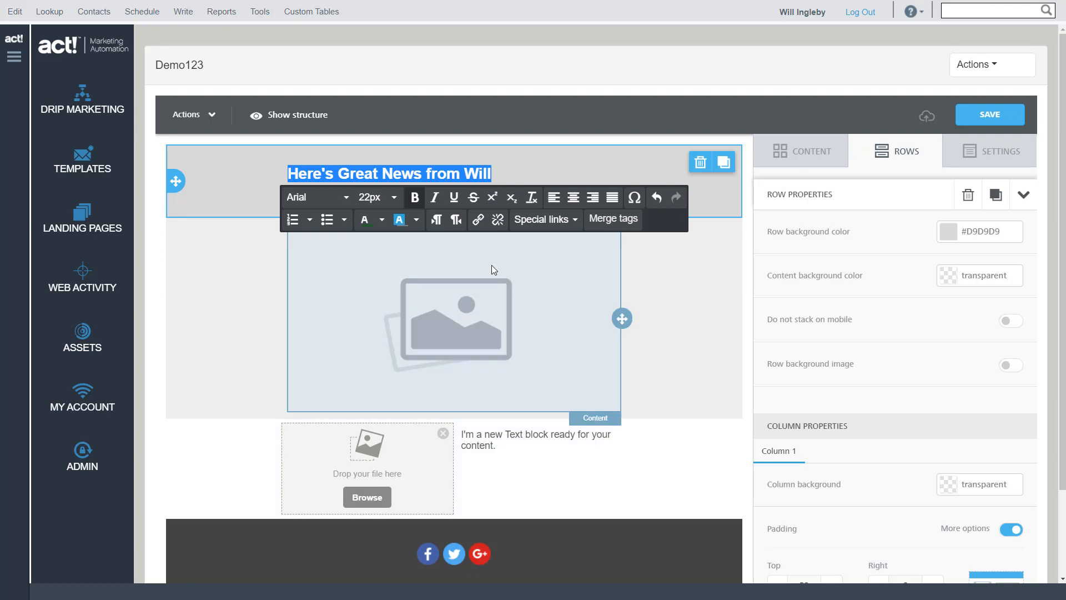
Set the heading's text color to the custom hex color 35aa35
left_click(383, 221)
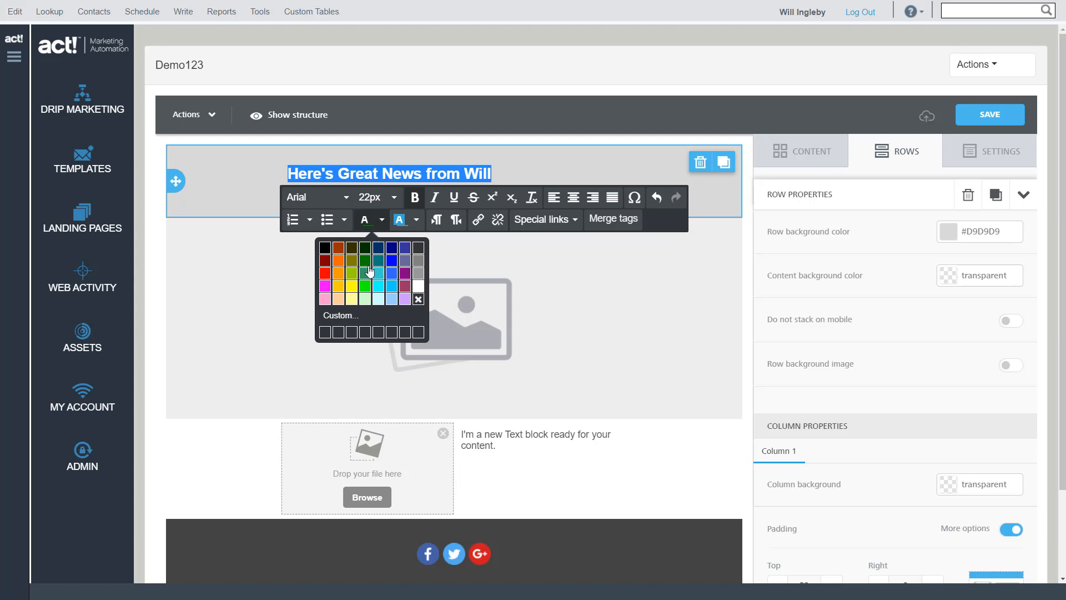
left_click(342, 316)
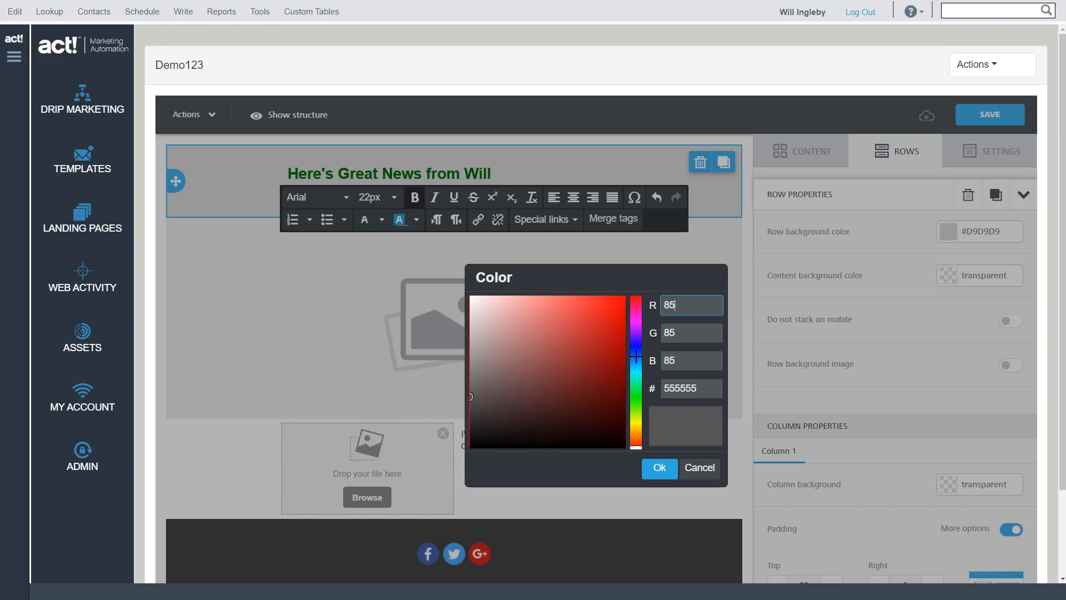
left_click(694, 333)
double_click(699, 391)
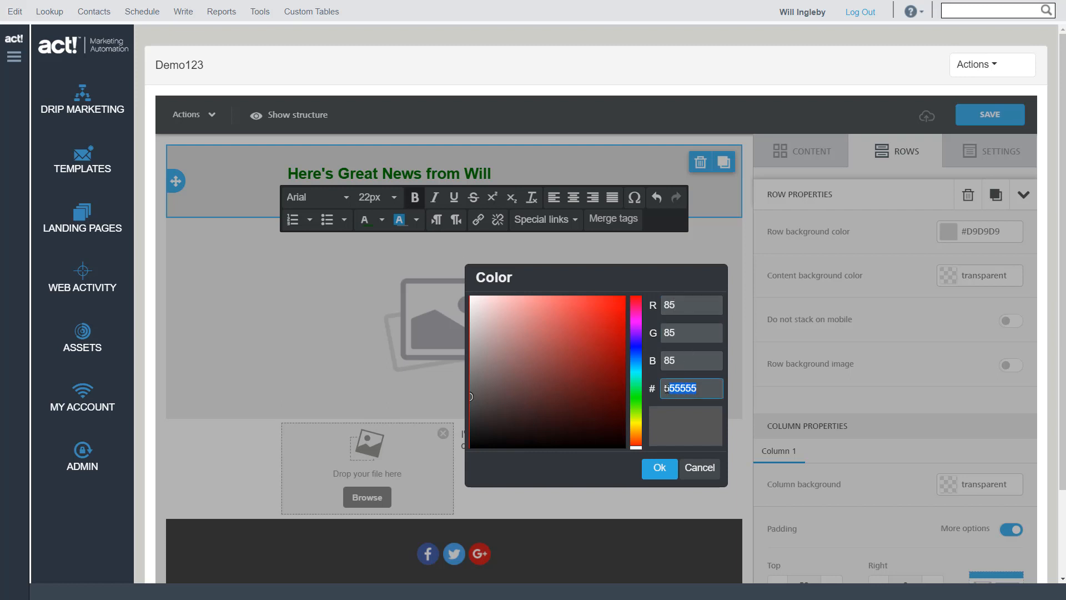
type("35aa35")
left_click(650, 501)
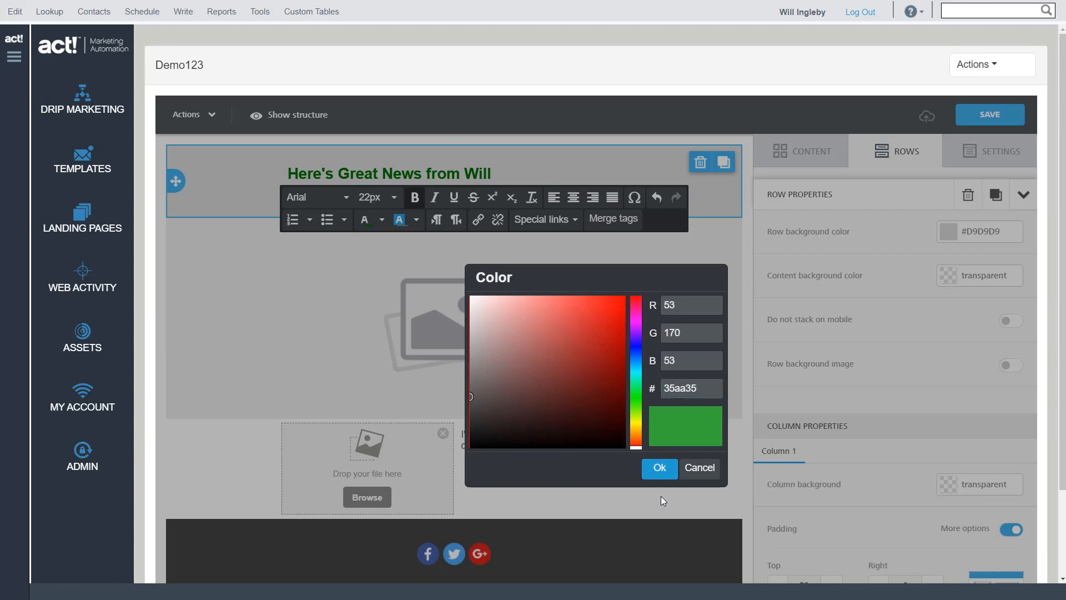
left_click(659, 468)
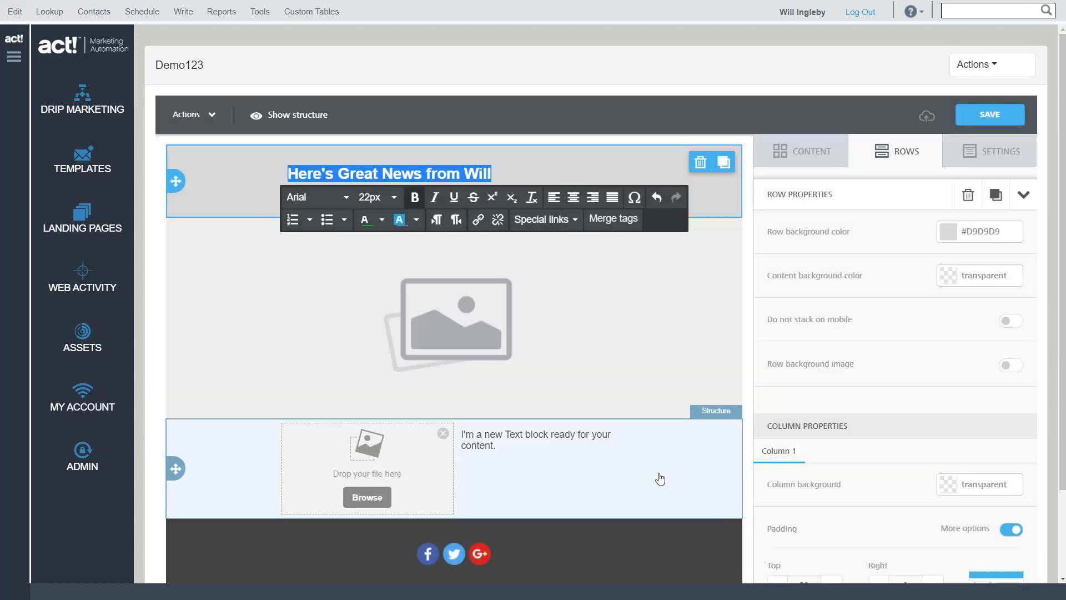
left_click(497, 177)
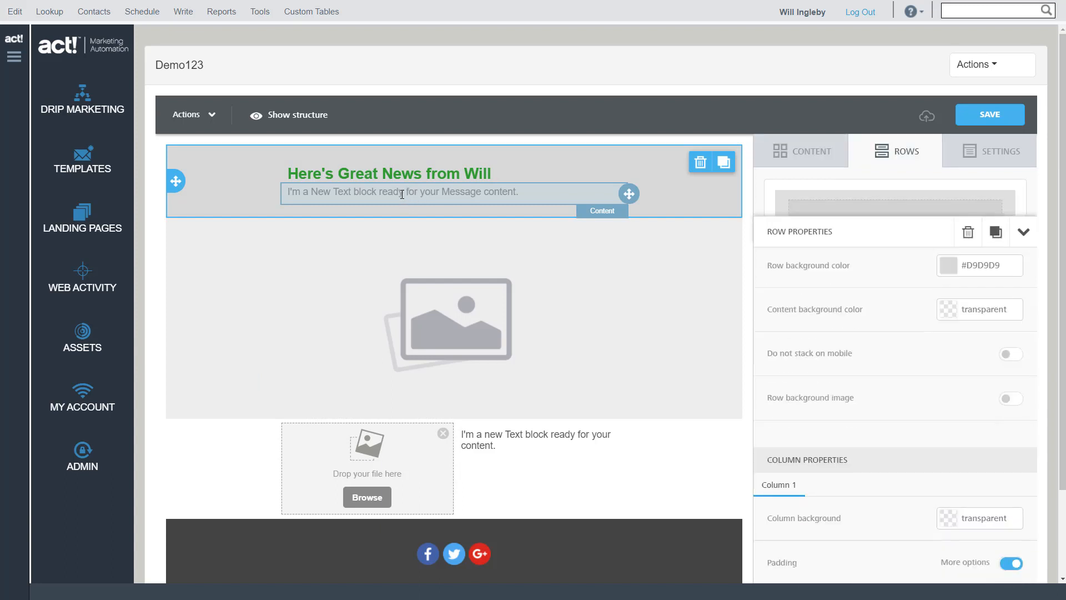
Replace the text line under the heading with "Visit our website to learn more"
left_click(491, 197)
left_click_drag(528, 193, 250, 229)
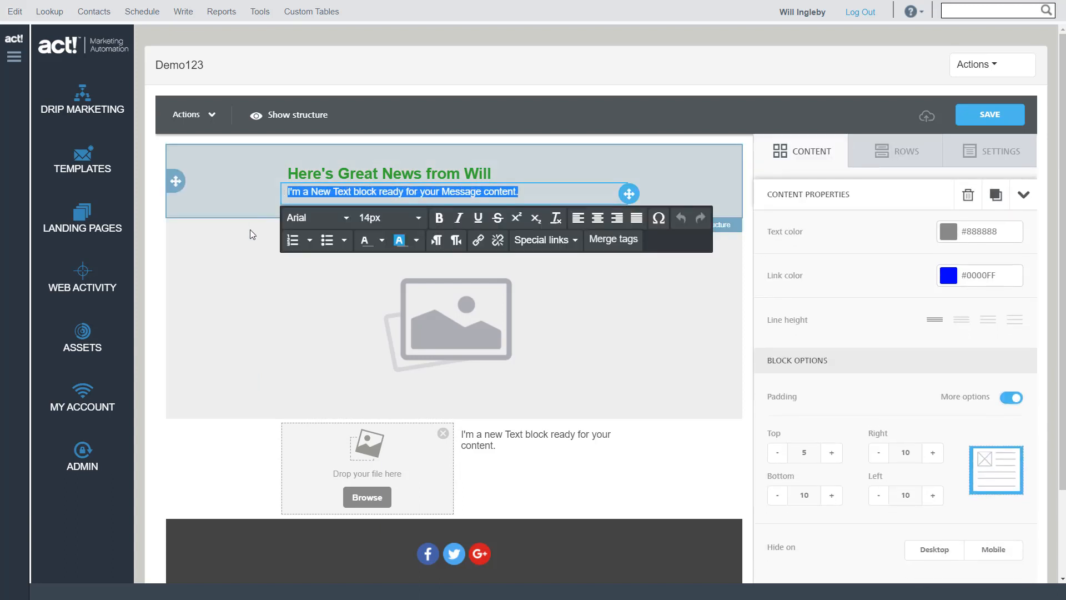
type("Vis")
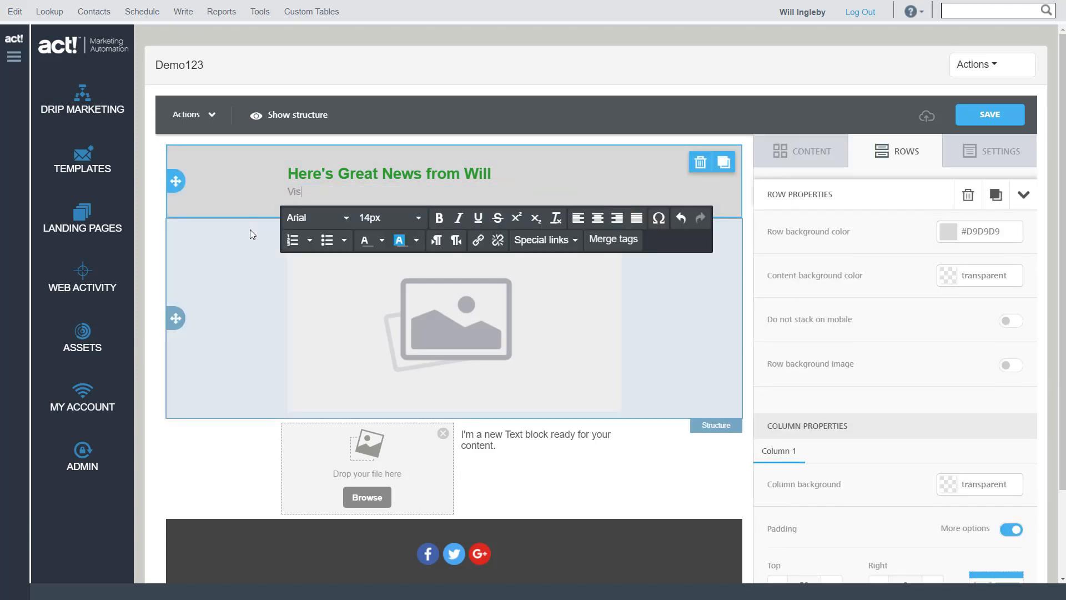
type("it our website to learn more")
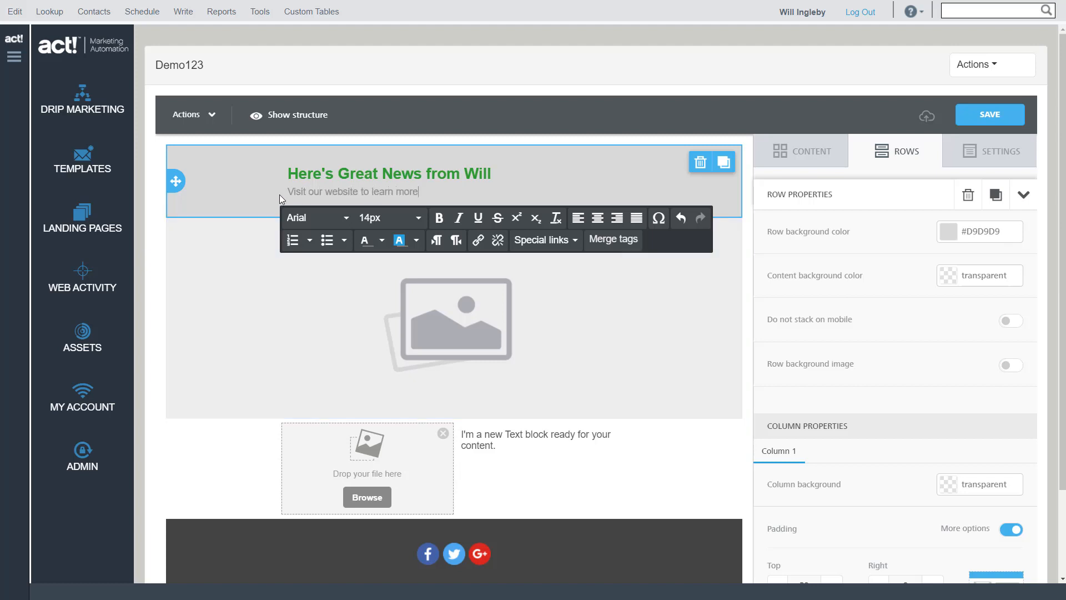
Start a link on the words "Visit our website" and enter ww.bbc.co.uk as its URL
left_click_drag(288, 191, 360, 192)
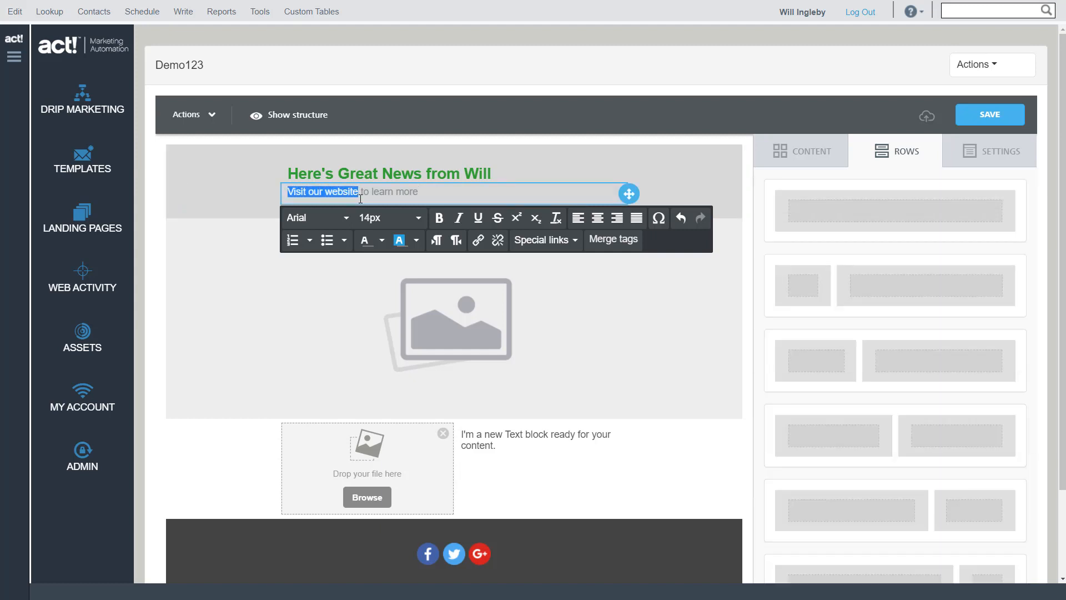
left_click(478, 242)
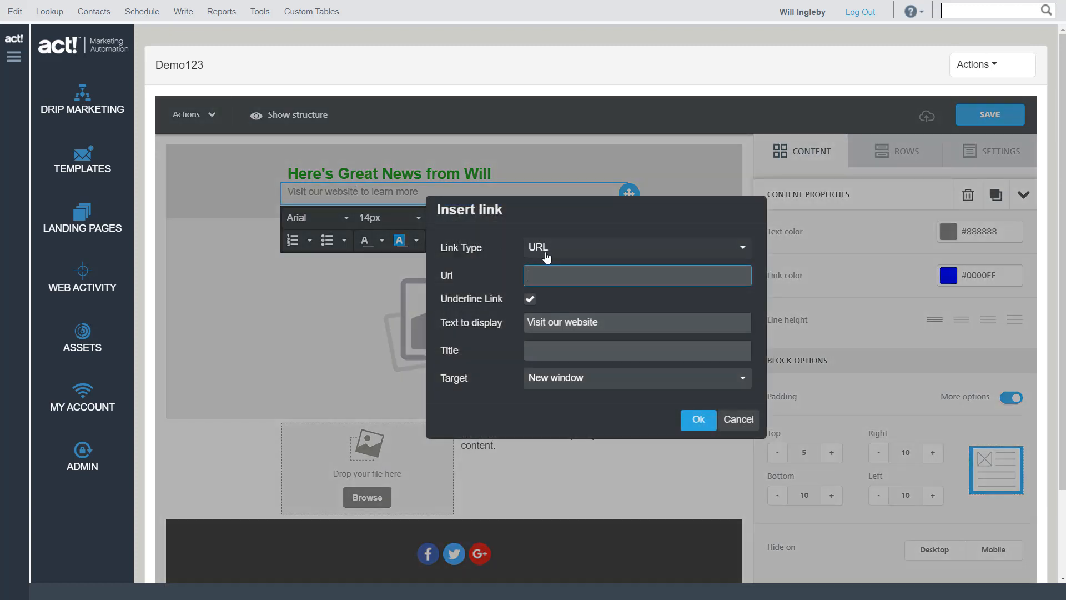
type("w")
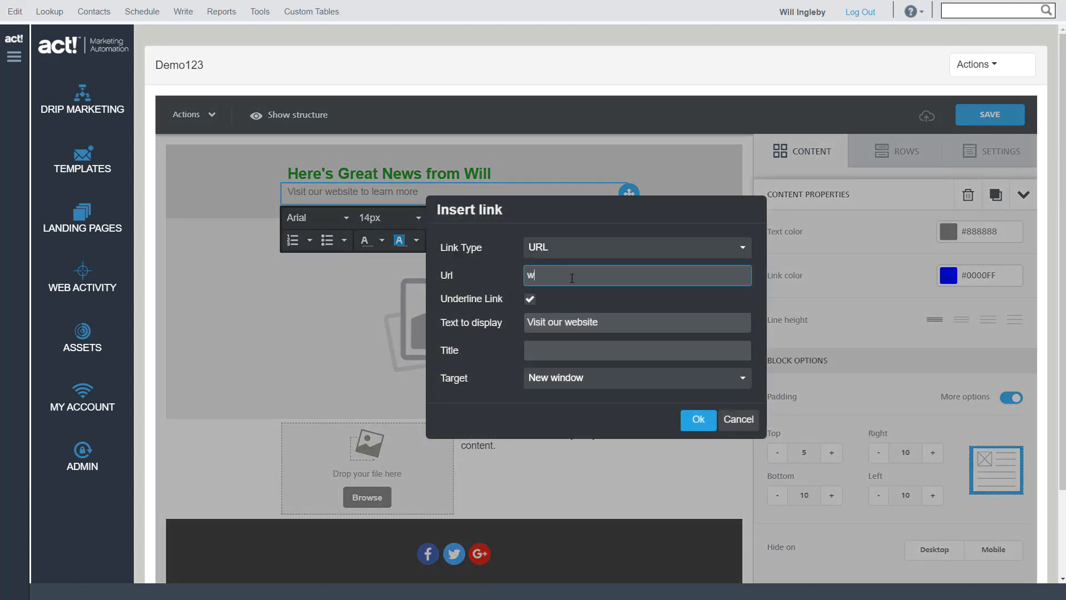
type("w.bbcs")
key("BackSpace")
type(".com")
key("BackSpace")
type("uk")
Check the fields of the E-MAIL link type, switch the type back to URL and insert the link
left_click(743, 248)
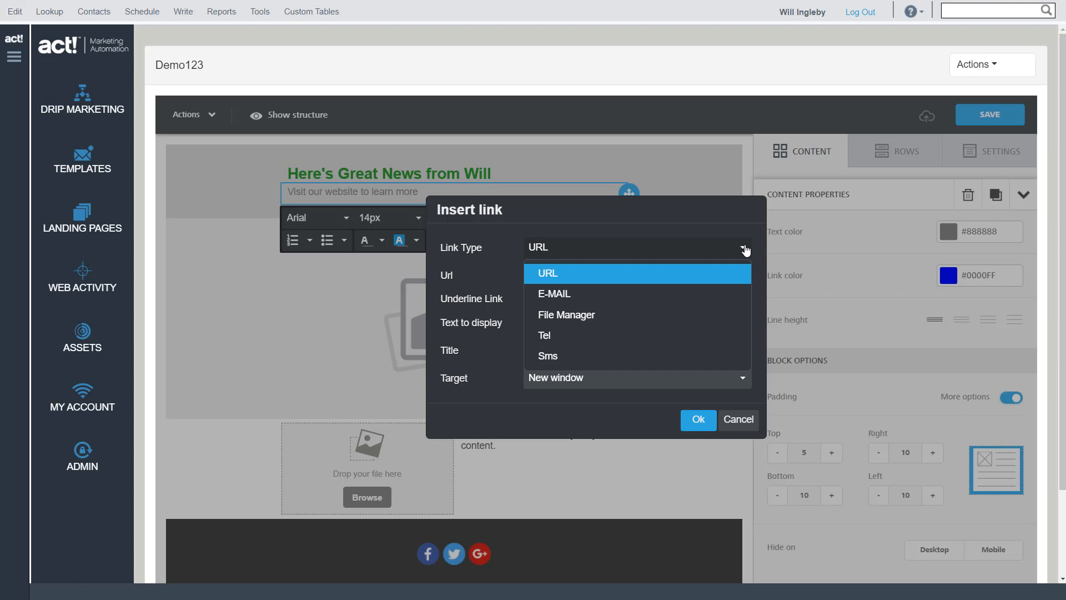
left_click(572, 296)
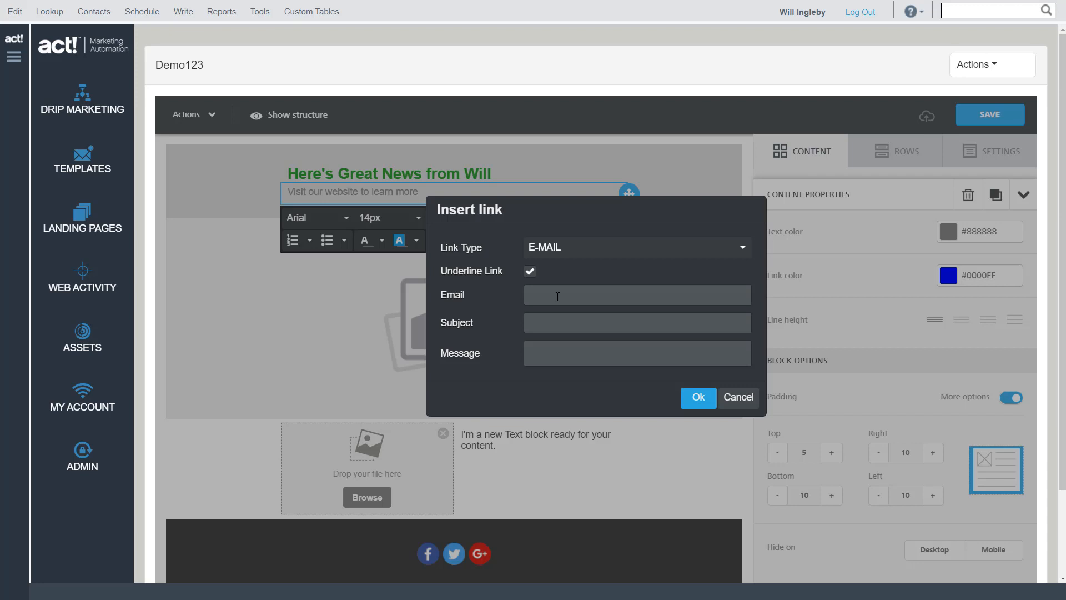
left_click(742, 250)
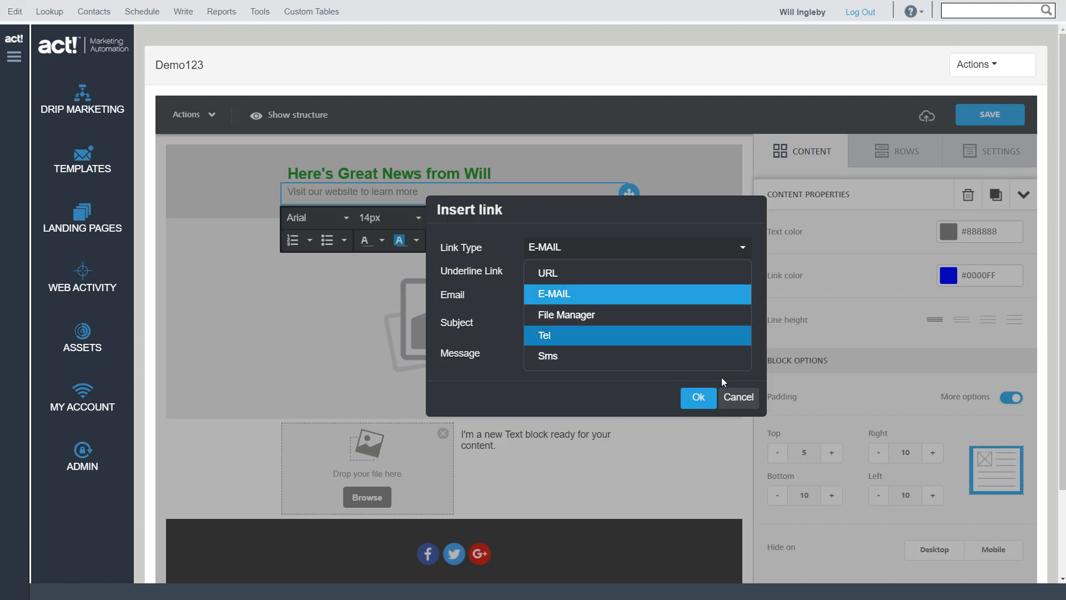
left_click(583, 273)
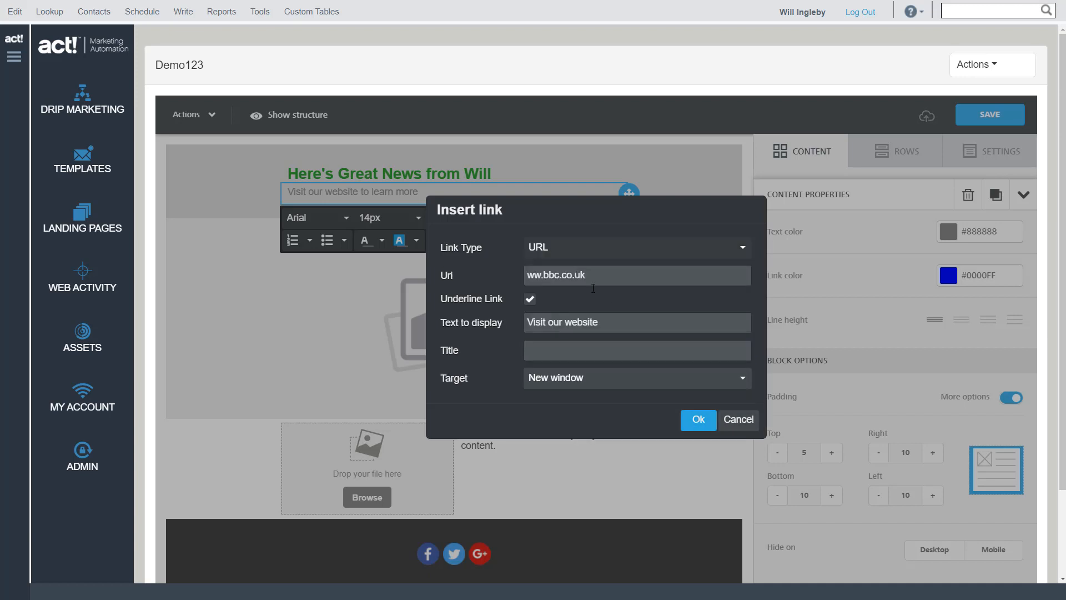
left_click(698, 420)
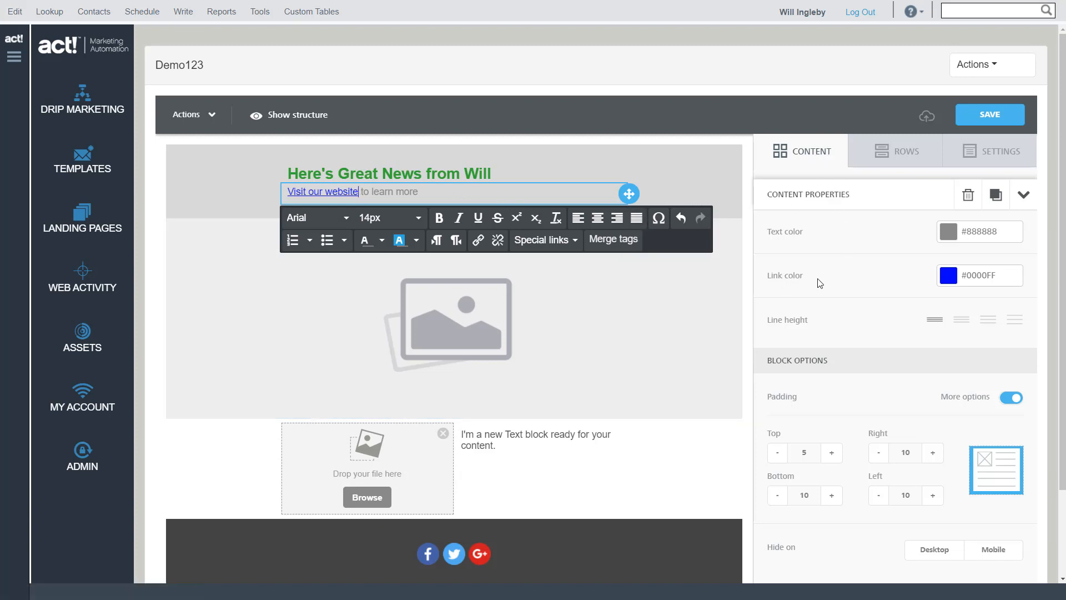
Set the link color of the text block under the heading to 35aa35 and save the template
left_click_drag(1000, 275, 950, 281)
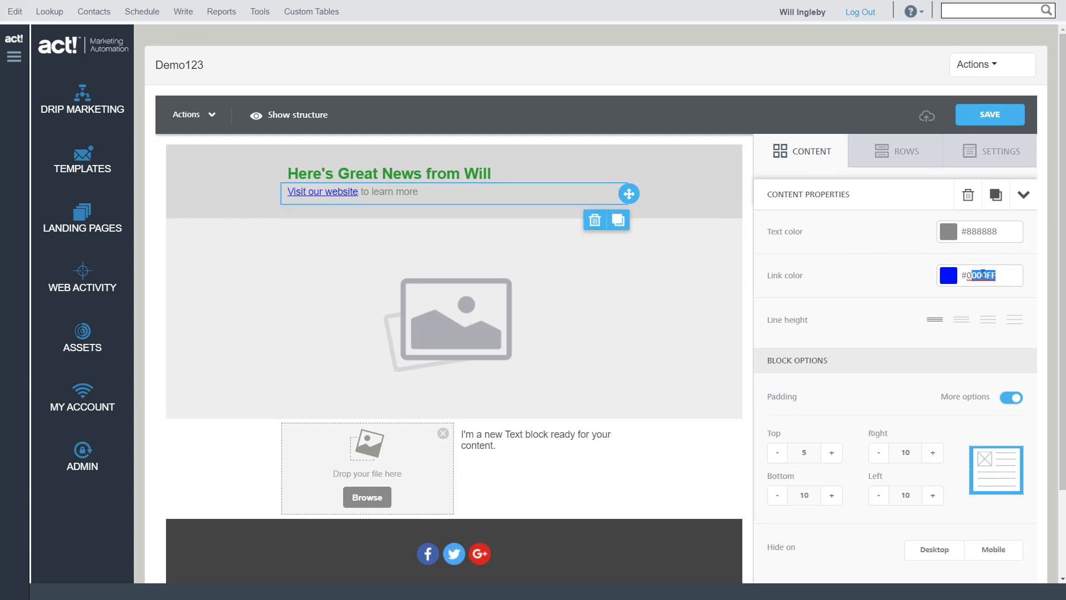
key("BackSpace")
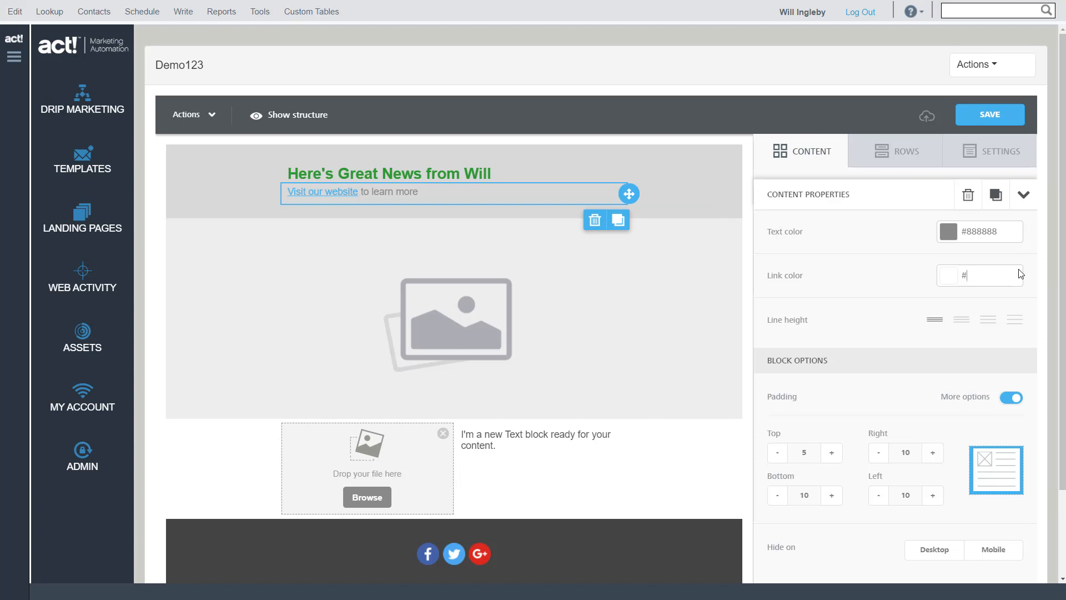
type("35aa35")
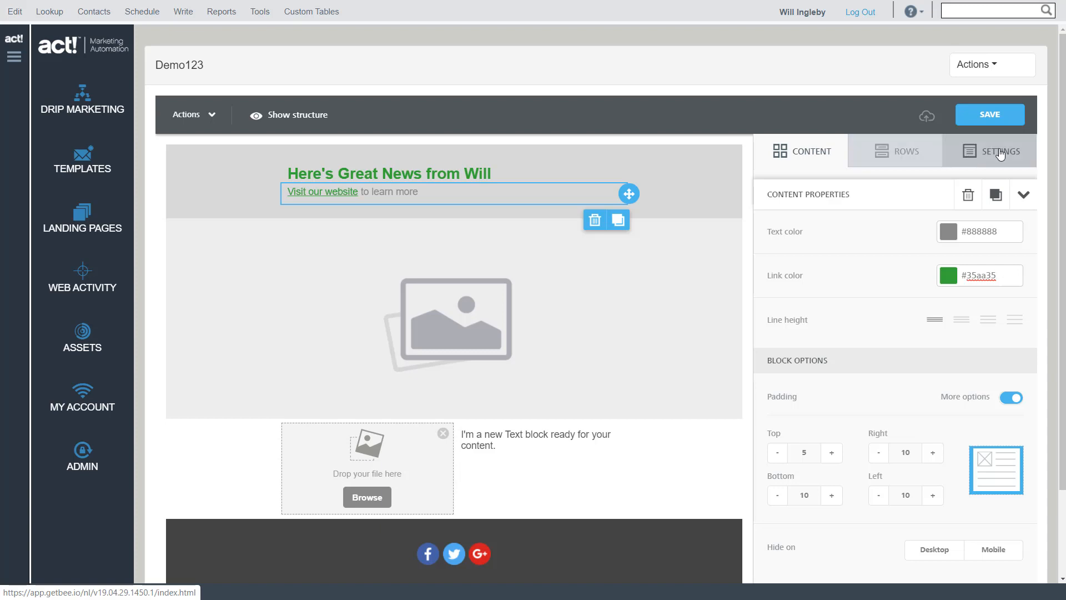
left_click(988, 122)
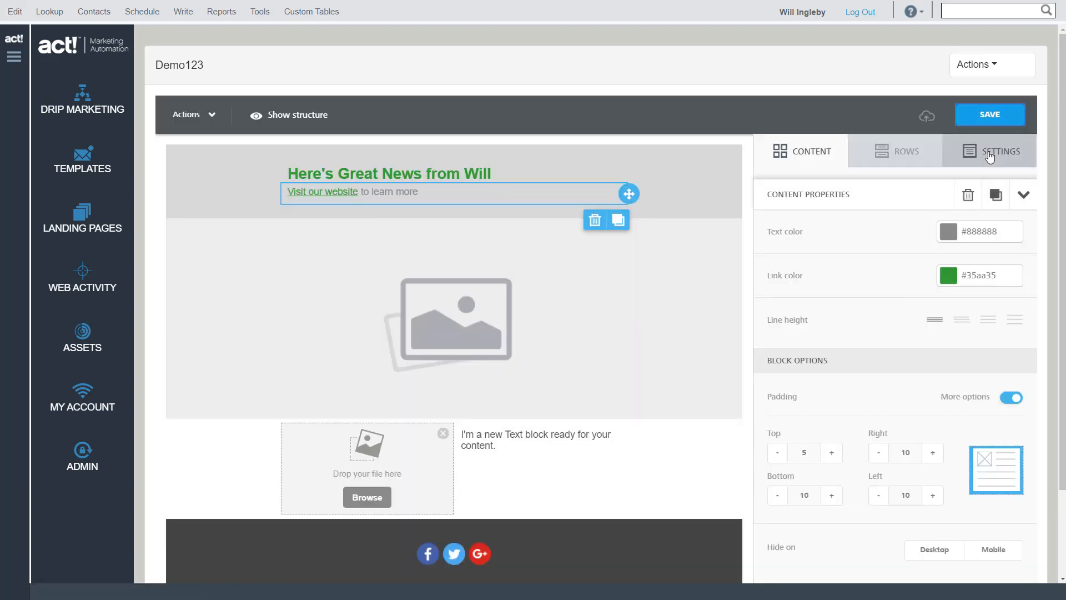
In the template's general options, set the link color to 35aa35 and the content area width to 600px, and save
left_click(996, 157)
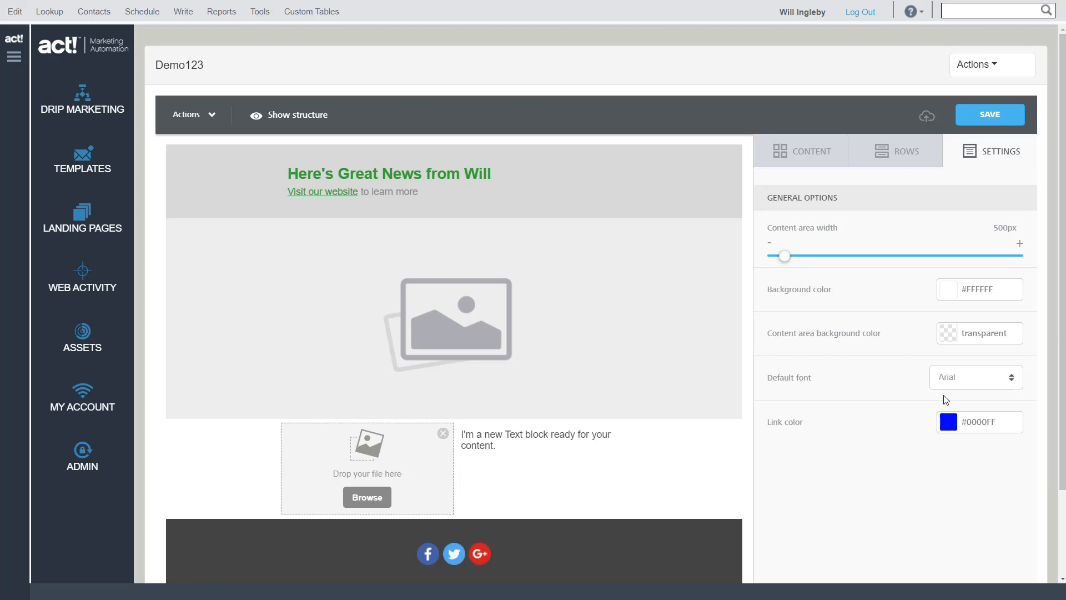
left_click(1005, 425)
key("BackSpace")
key("BackSpace")
key("BackSpace")
key("BackSpace")
key("BackSpace")
key("BackSpace")
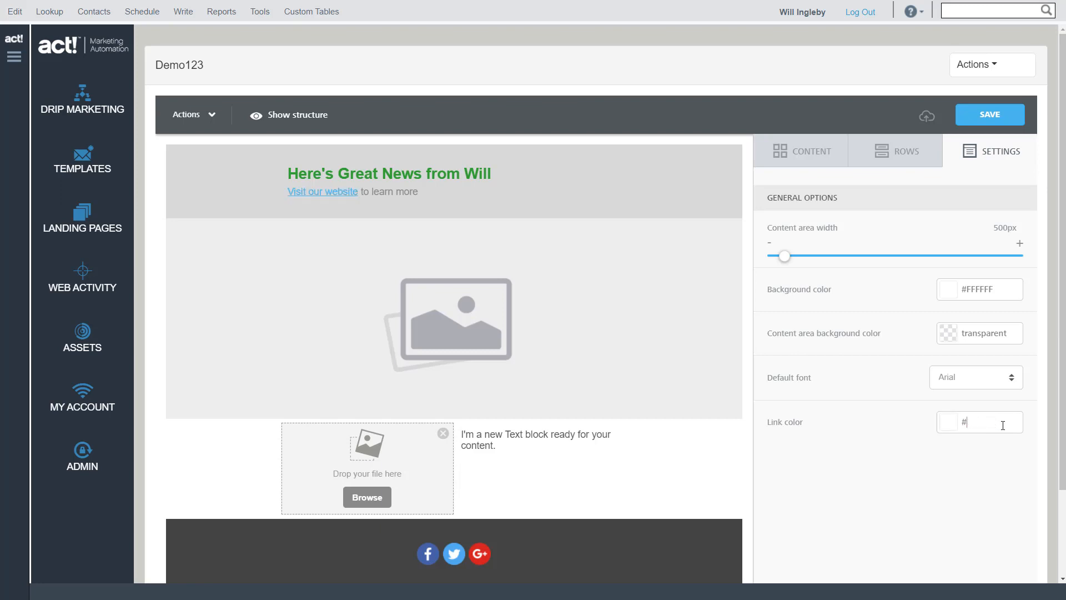
type("35aa35")
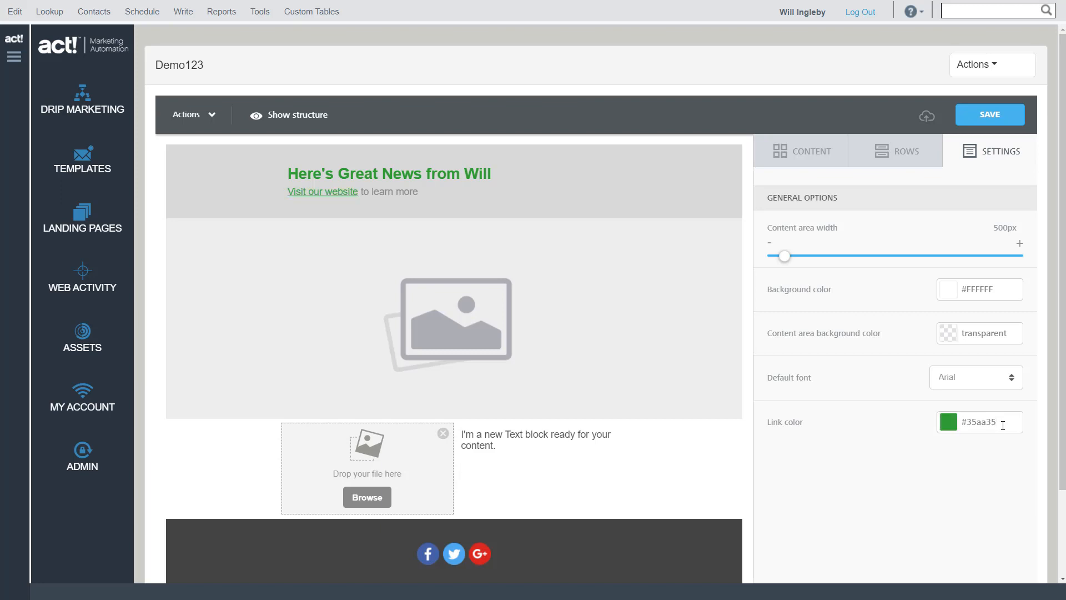
key("Tab")
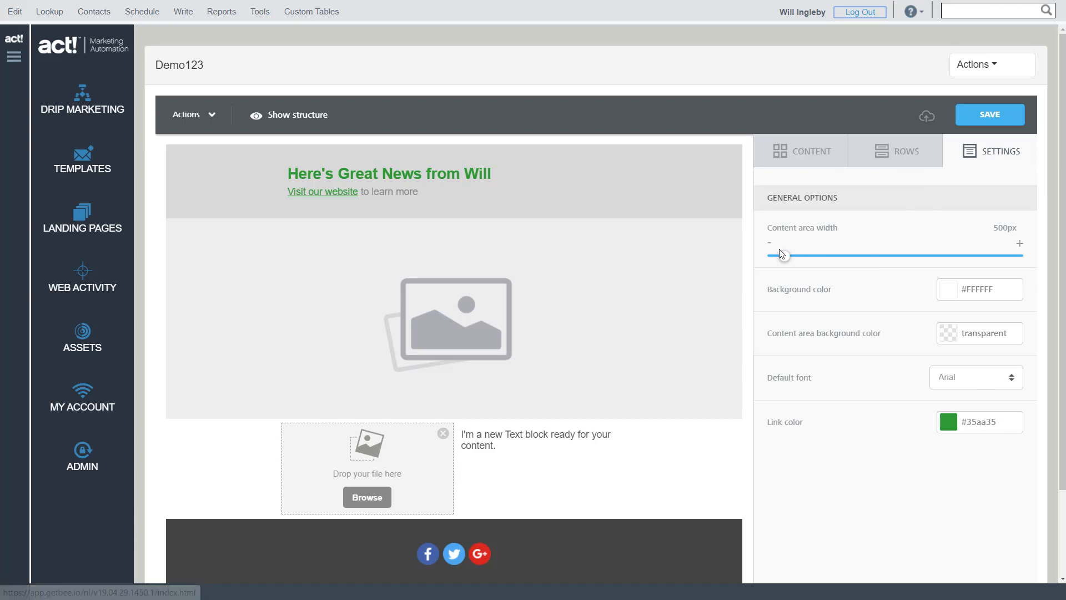
left_click_drag(818, 256, 842, 262)
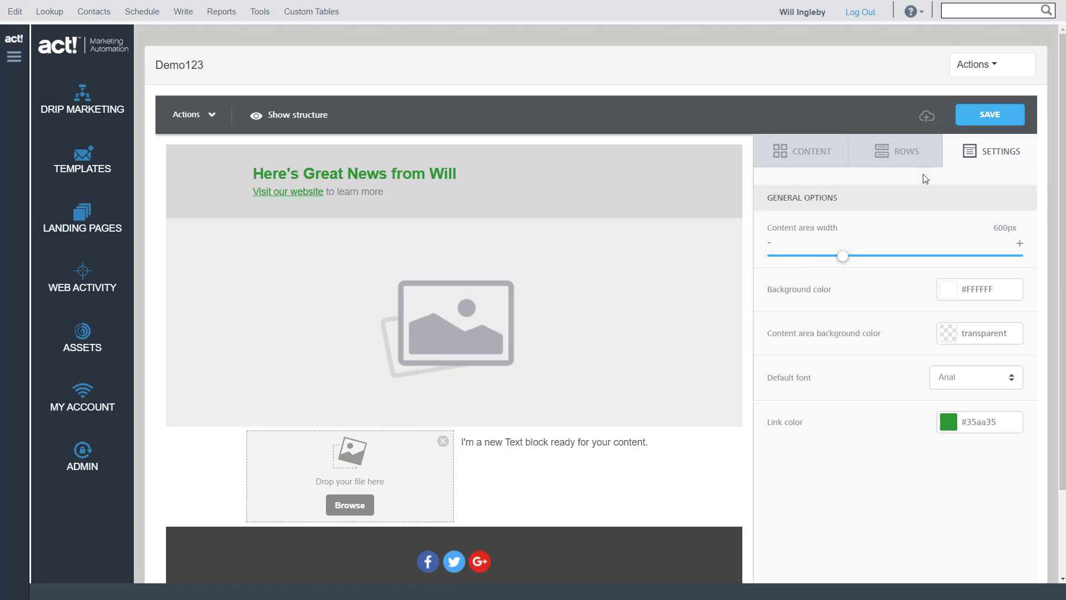
left_click(990, 114)
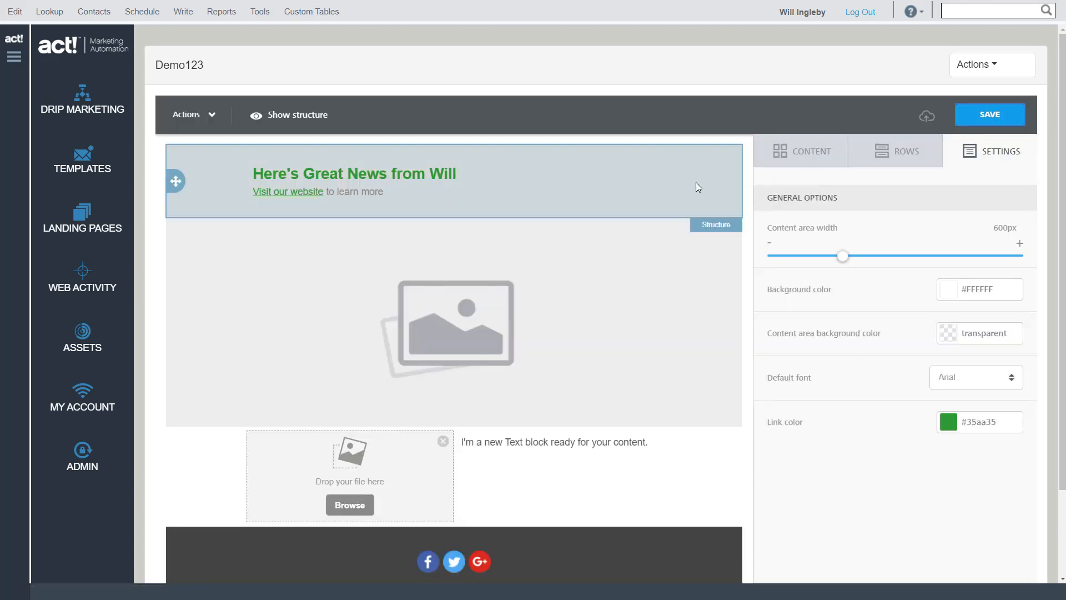
Examine the row and column properties of the heading row, including its padding and the extra border options
left_click(680, 168)
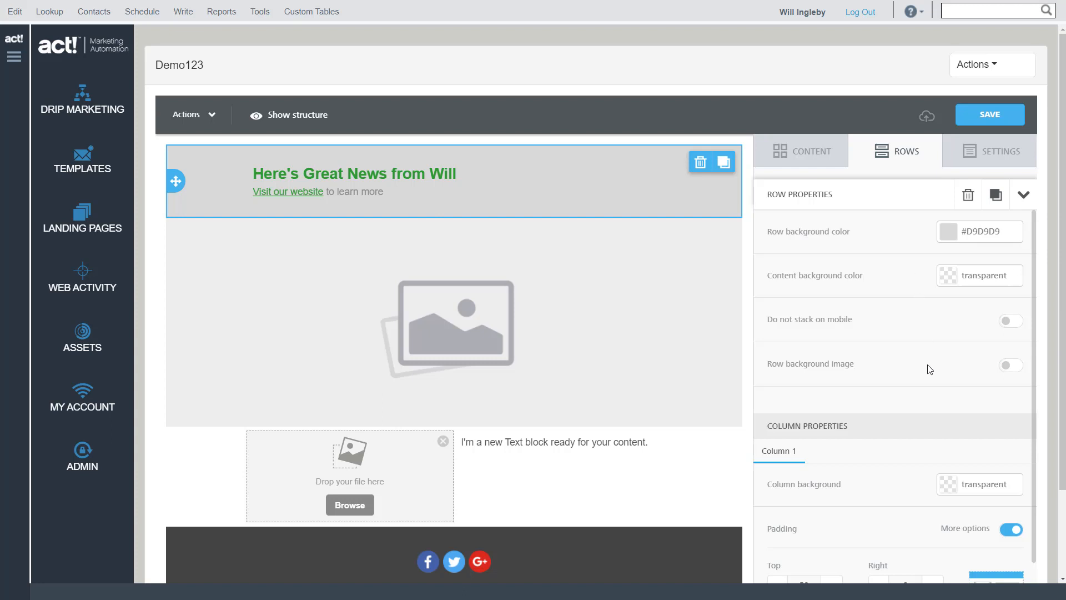
scroll(930, 369, "down", 2)
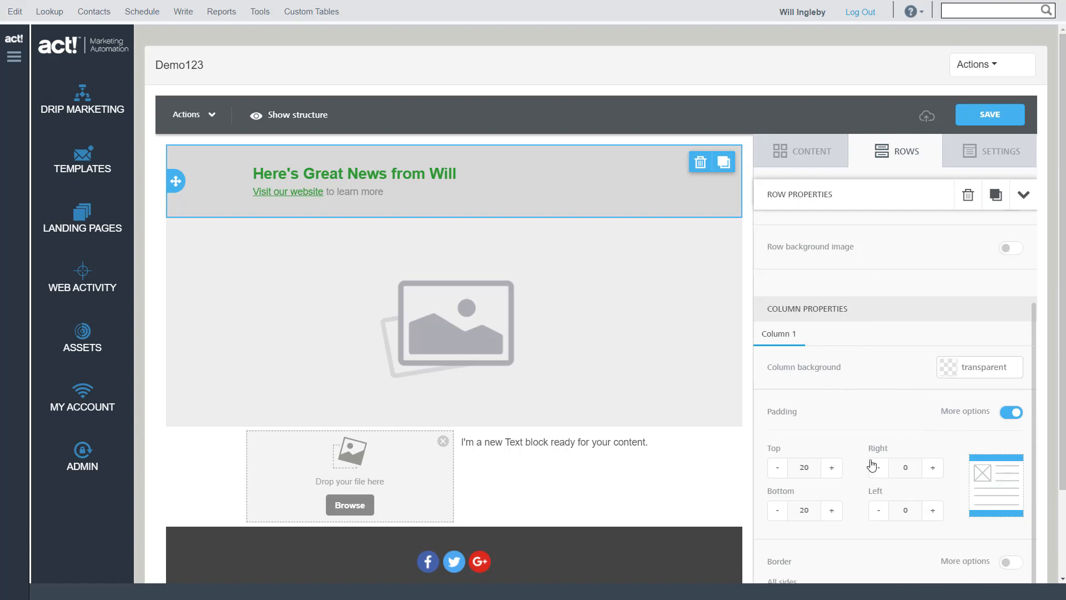
left_click(1006, 561)
left_click(1004, 564)
scroll(944, 287, "up", 2)
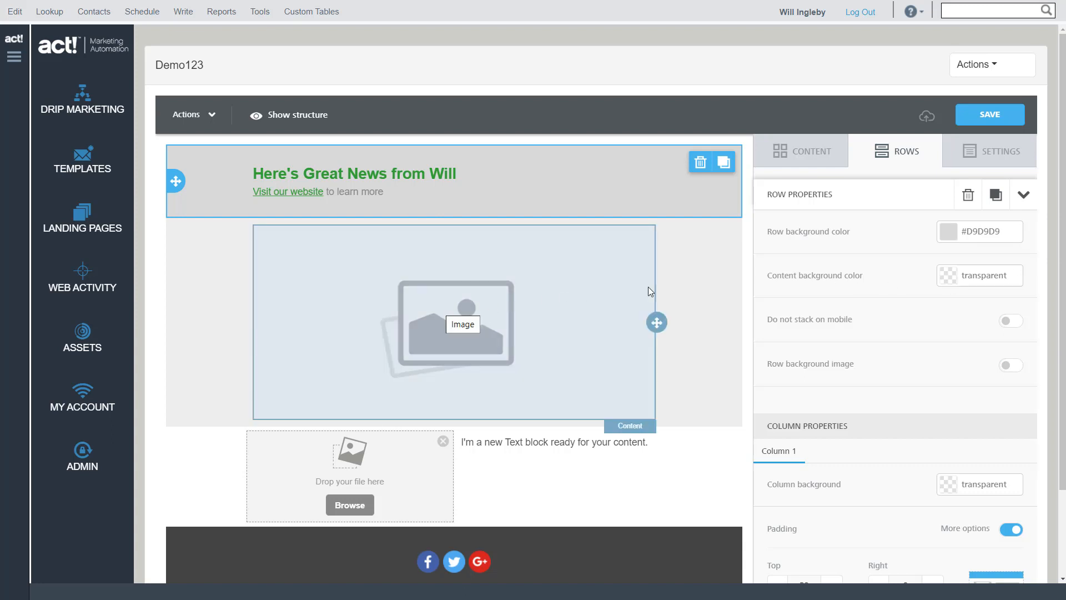
Set the row background color of the large placeholder image's row to transparent
left_click(712, 281)
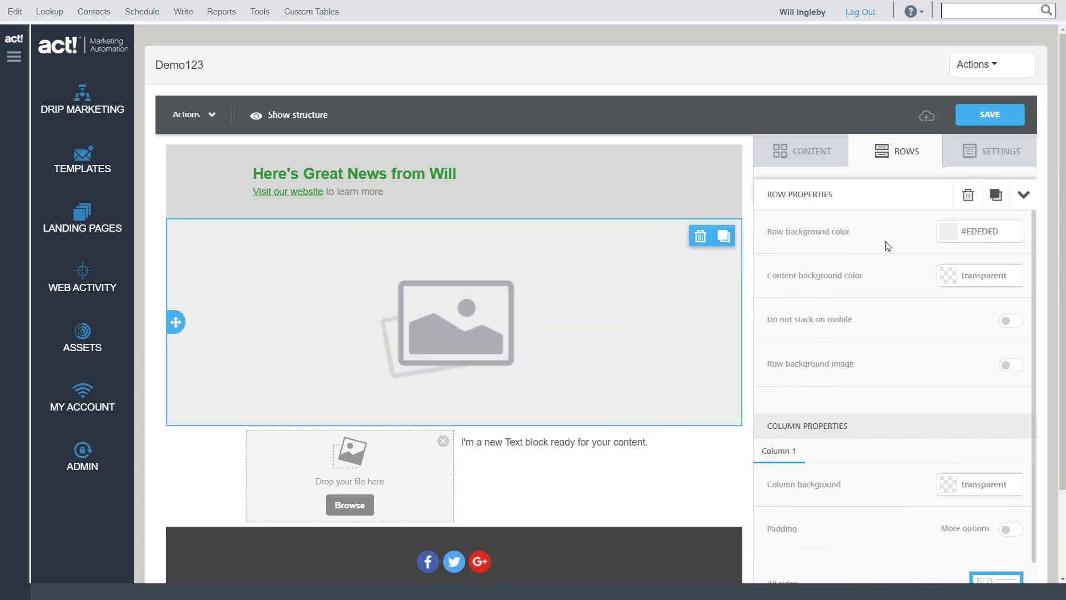
left_click(947, 233)
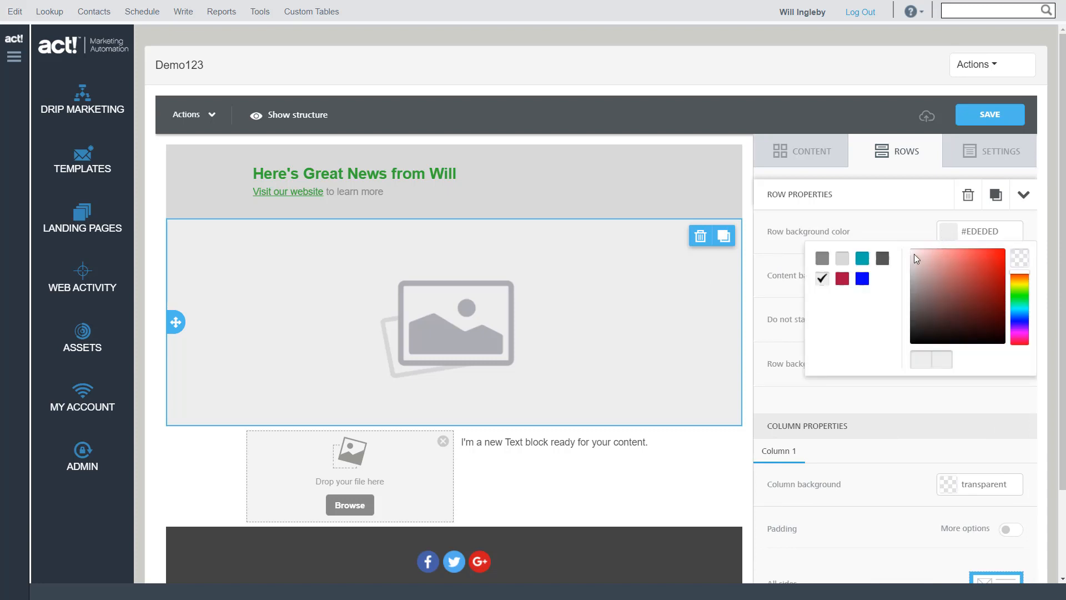
left_click(1024, 260)
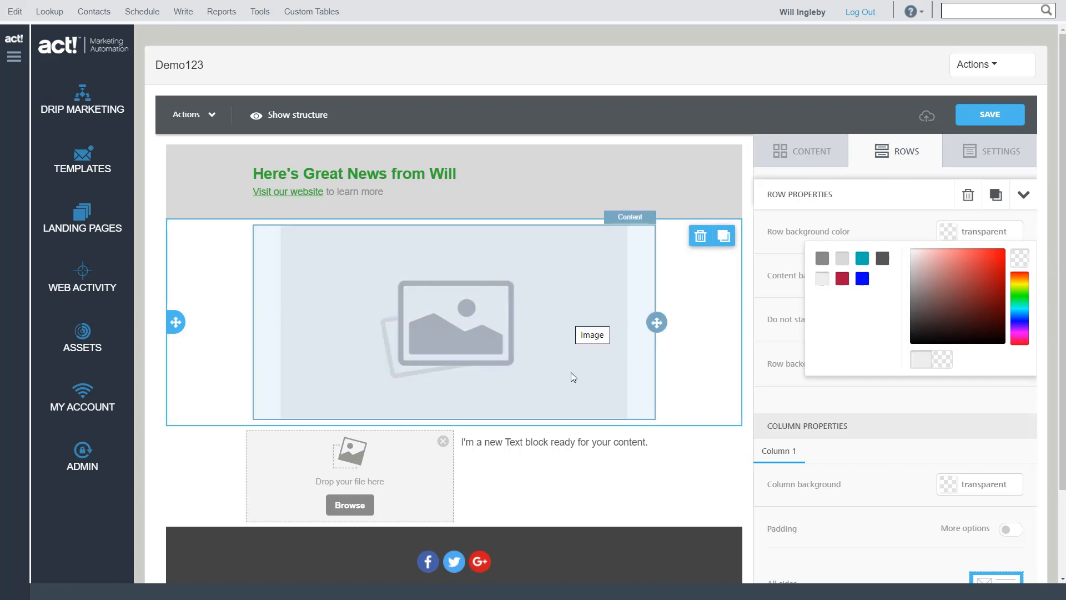
Try the placeholder image at 100% width with auto width off, and switch auto width back on
left_click(478, 322)
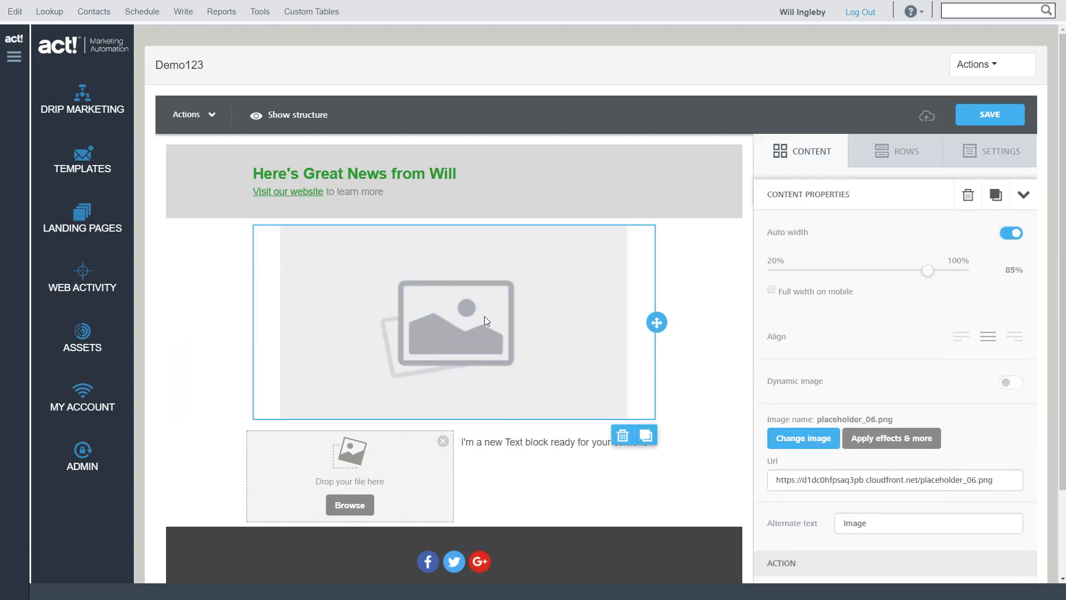
left_click(1009, 234)
left_click_drag(928, 271, 968, 277)
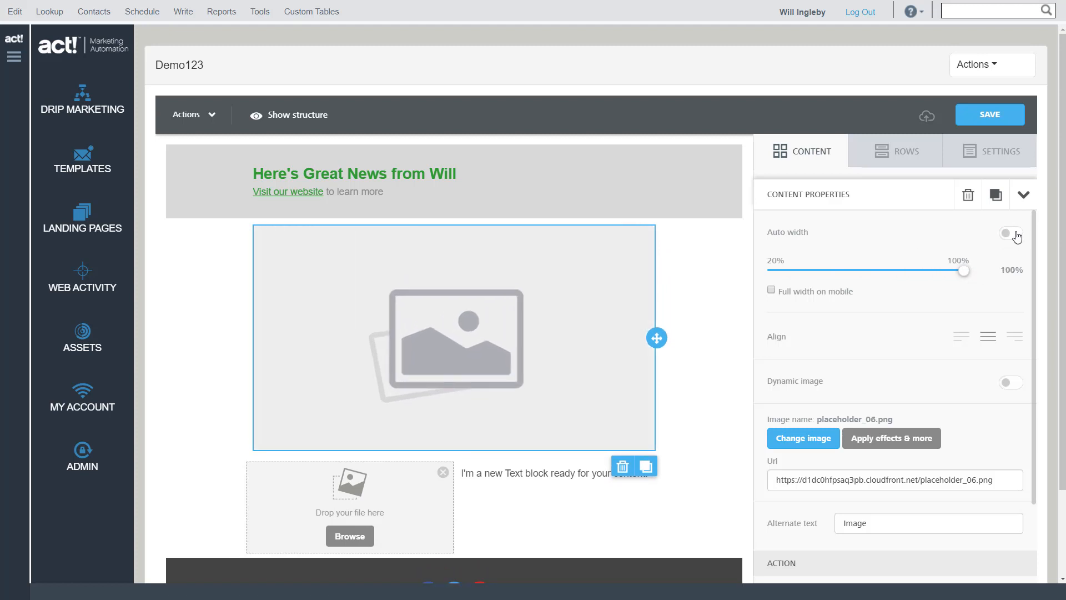
left_click(1014, 234)
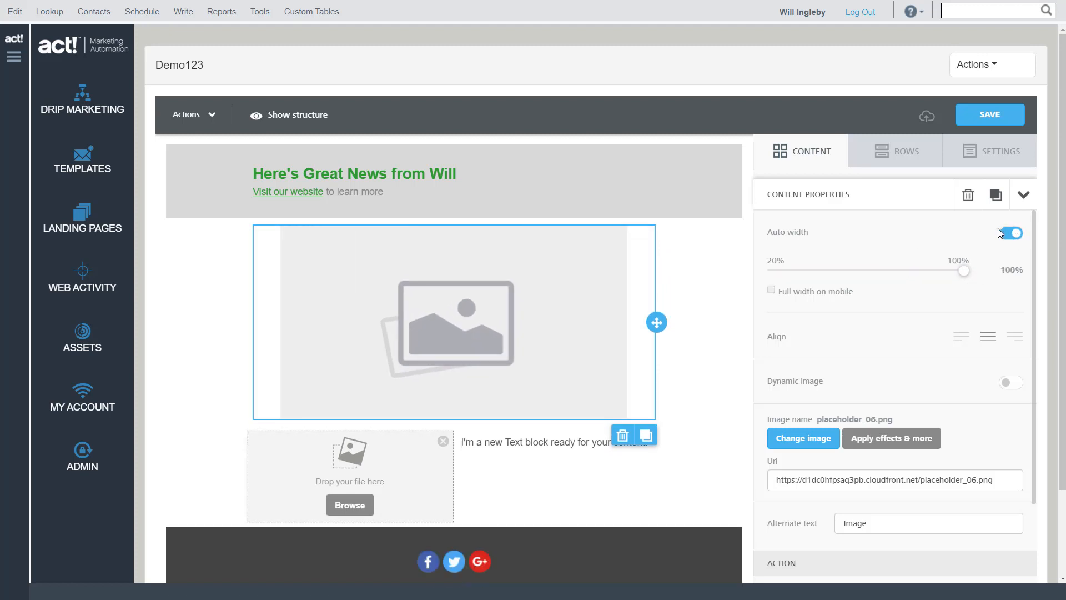
Replace the large placeholder image with Act Page.jpg from the file manager
left_click(805, 440)
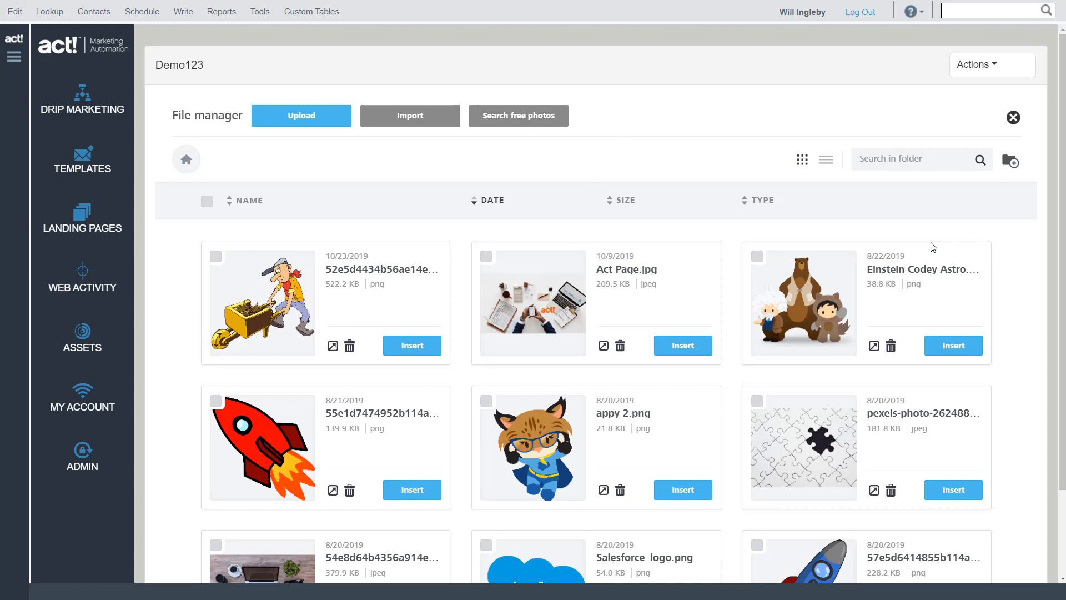
scroll(909, 265, "down", 3)
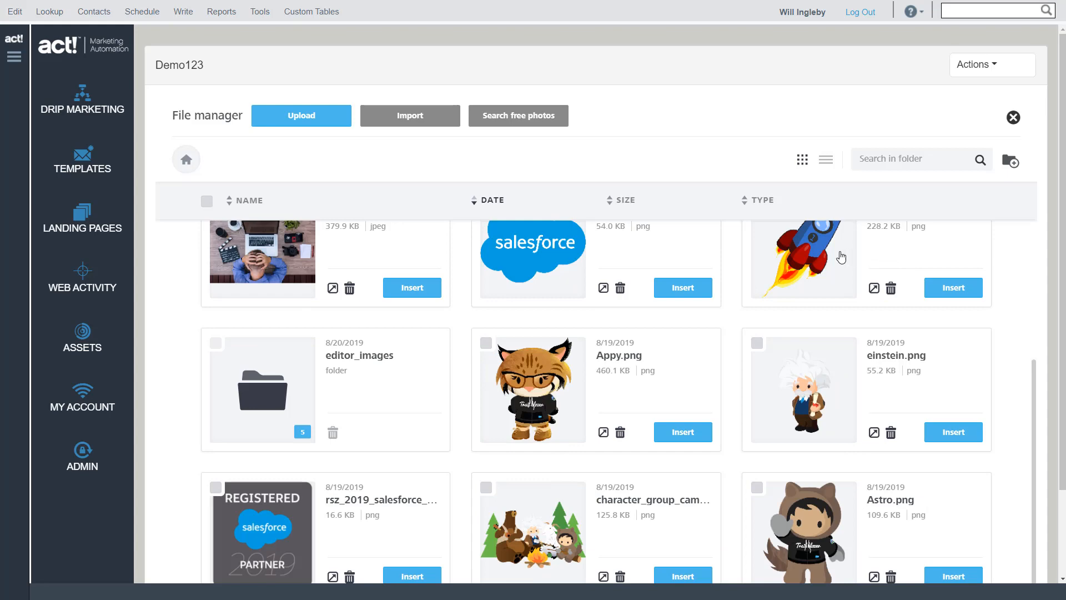
scroll(719, 272, "up", 6)
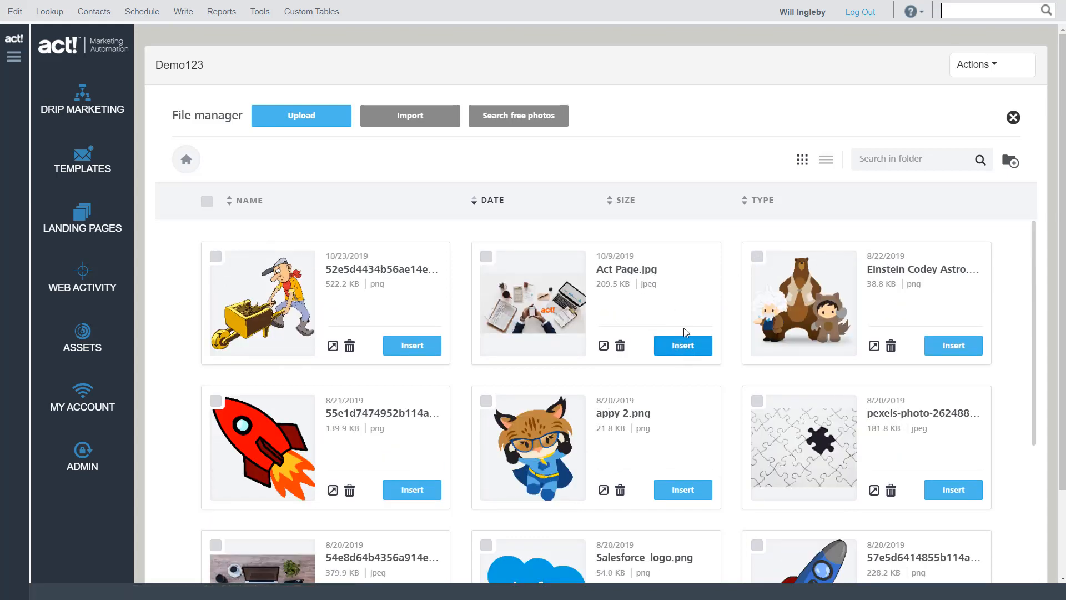
left_click(683, 346)
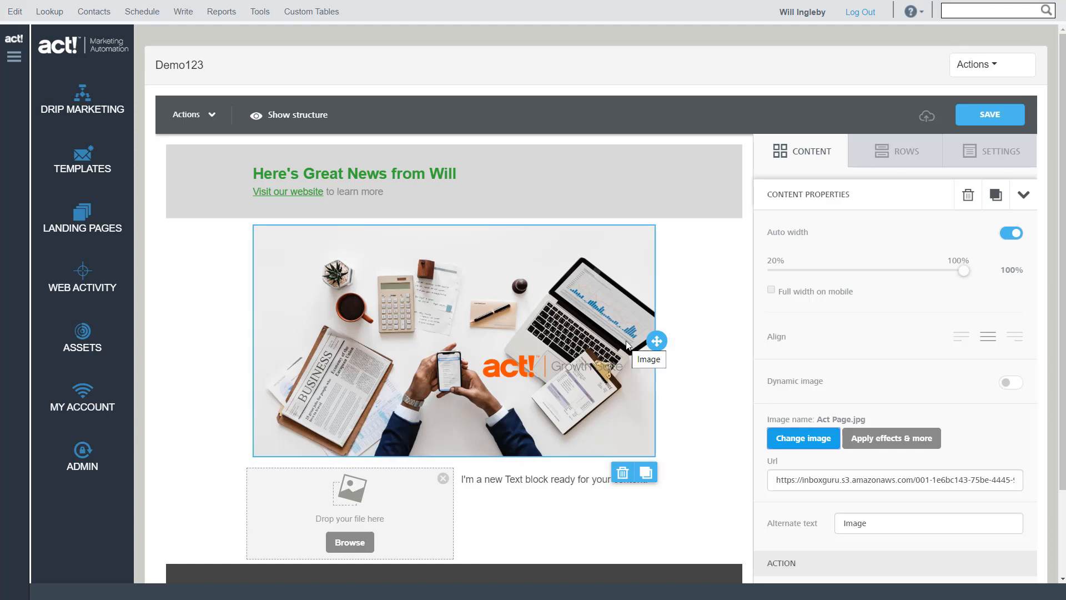
Turn auto width off for the inserted Act Page.jpg image and back on
left_click(1011, 233)
mouse_move(963, 271)
left_mouse_down()
mouse_move(862, 282)
mouse_move(966, 270)
left_mouse_up()
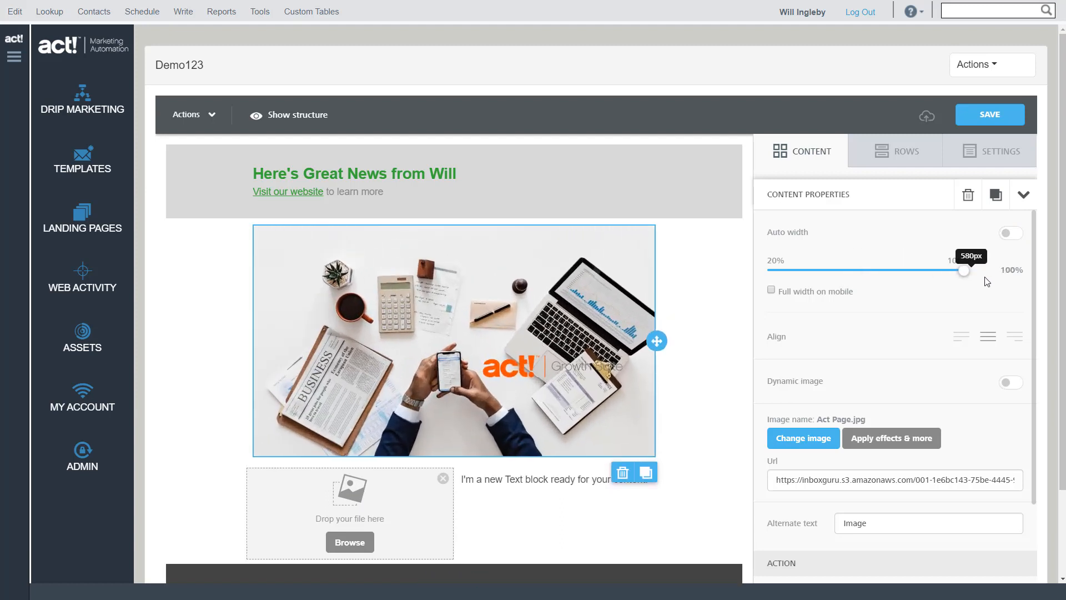
left_click(1017, 237)
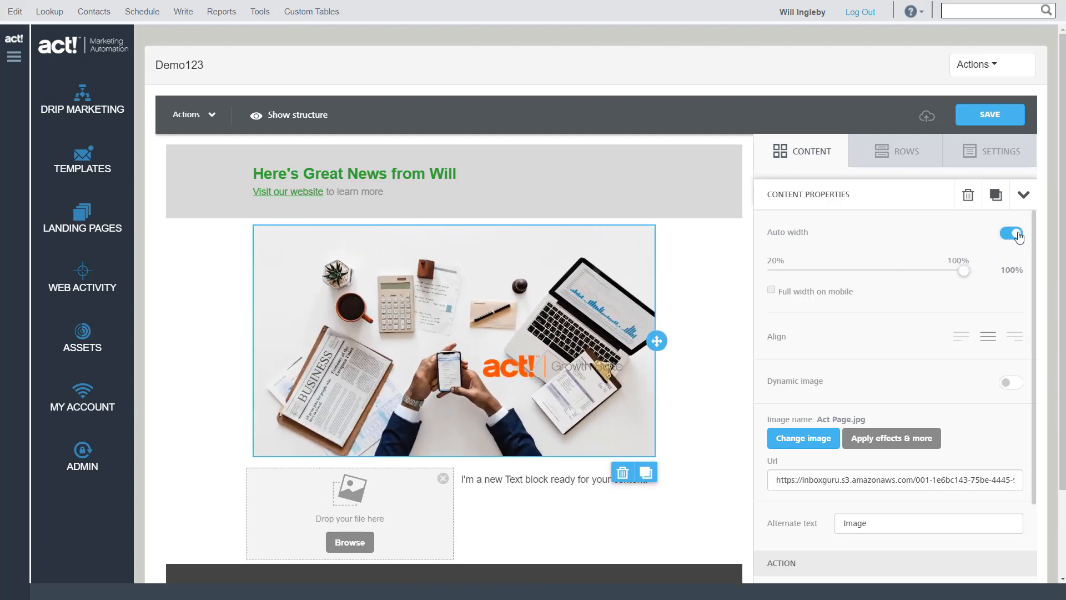
Open the Act Page.jpg image for effects editing and crop its upper and lower edges to 1920 by 847
left_click(896, 440)
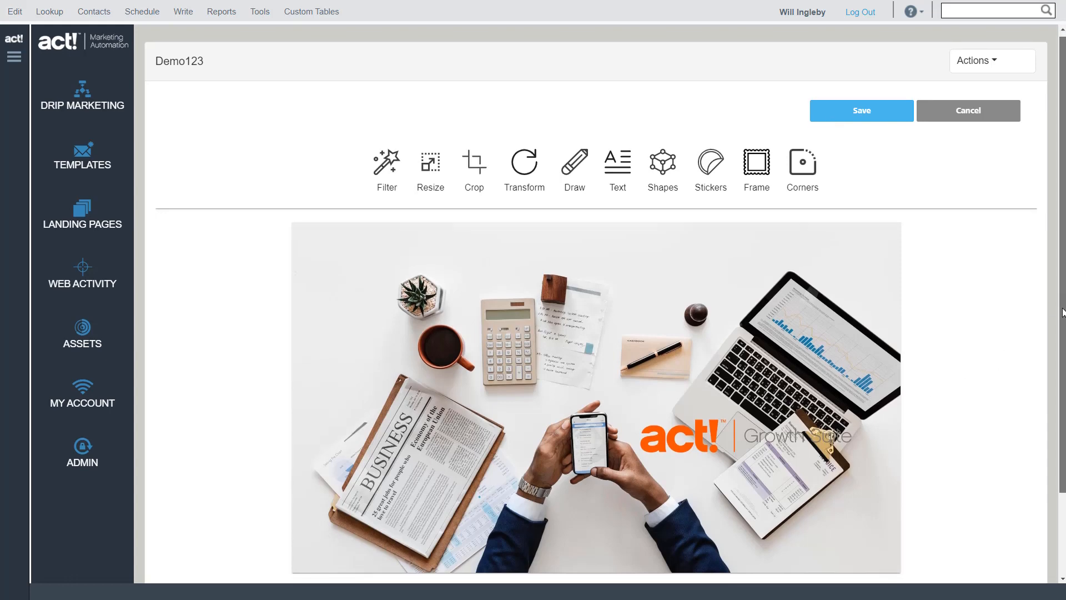
scroll(1064, 301, "down", 1)
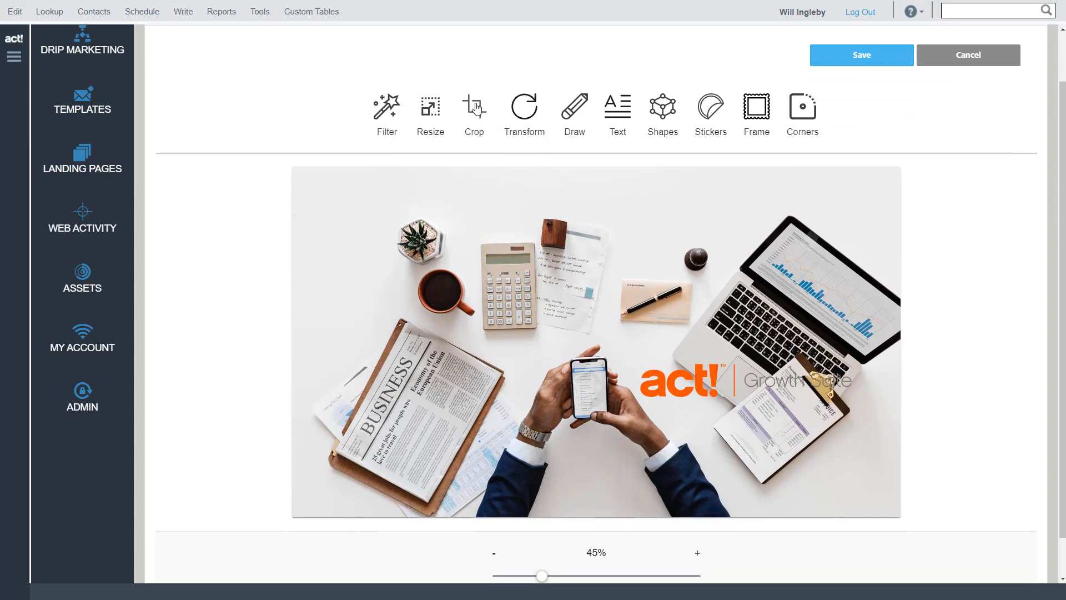
left_click(475, 107)
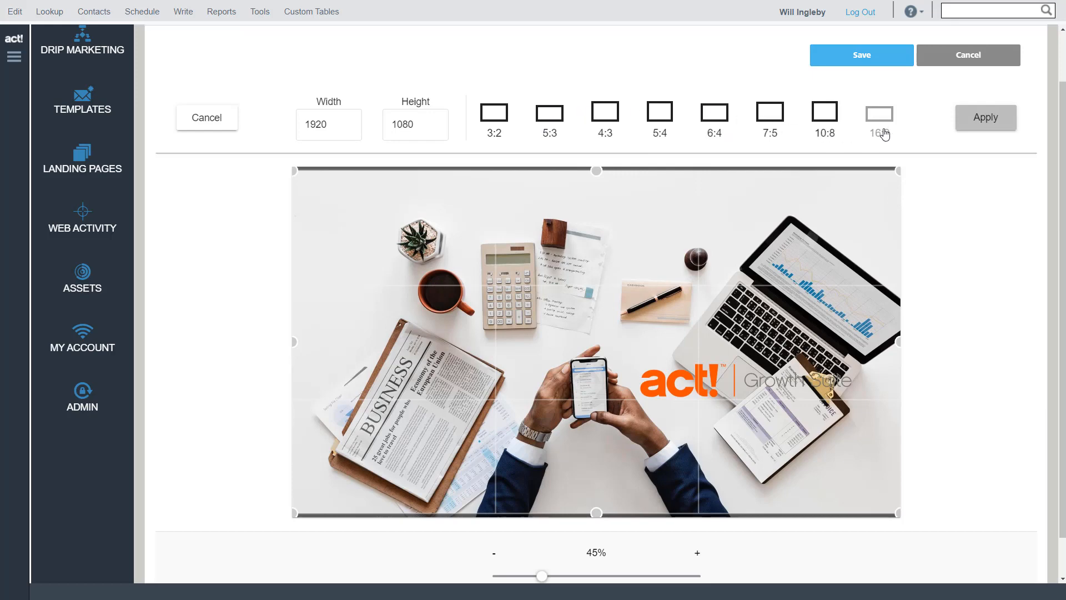
left_click_drag(899, 169, 953, 207)
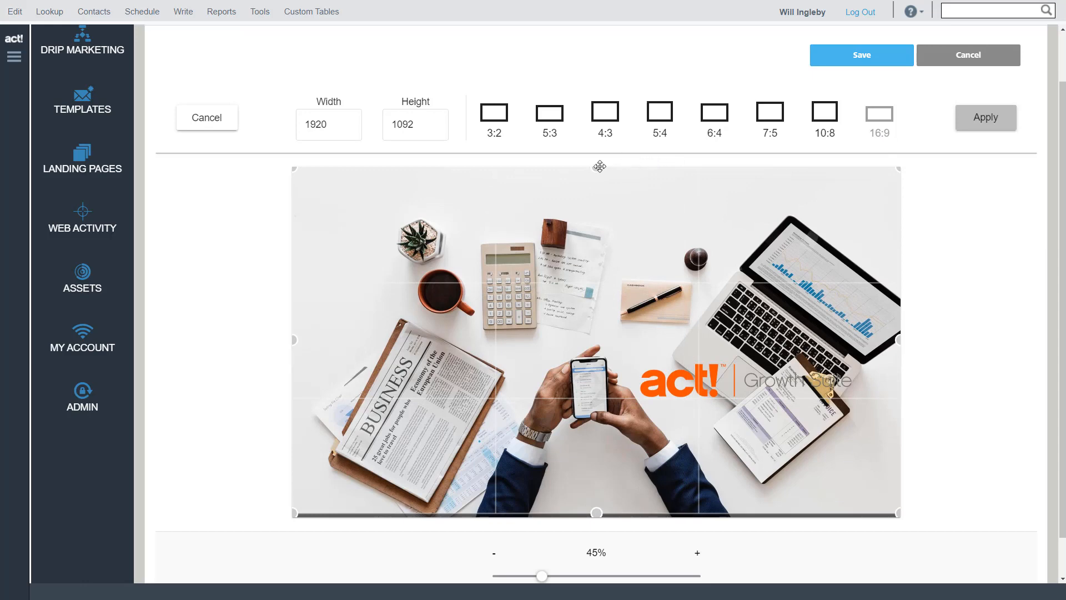
left_click_drag(597, 168, 605, 206)
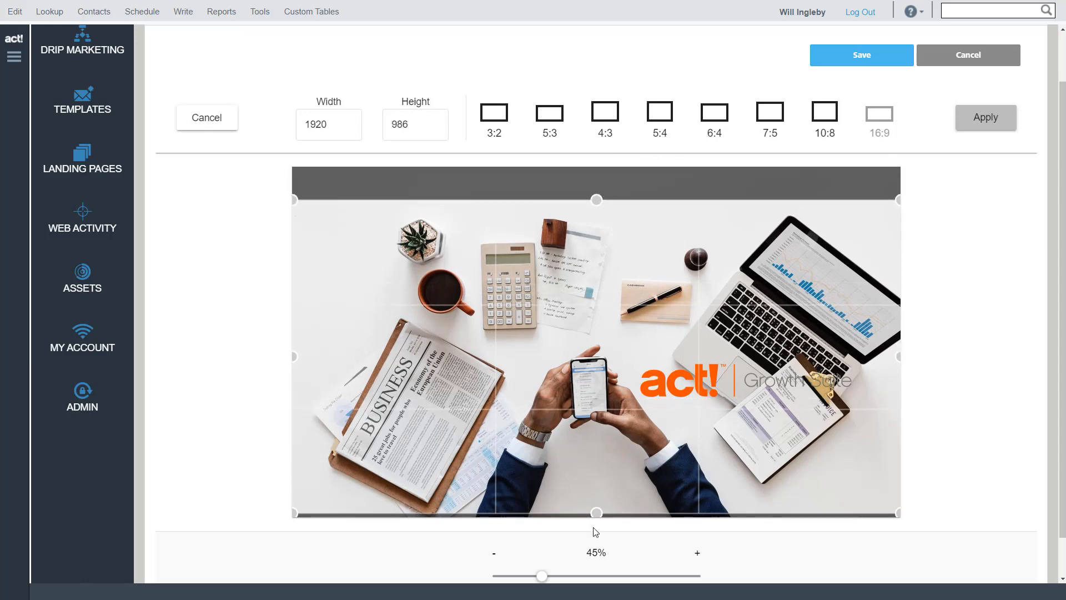
left_click_drag(600, 514, 605, 471)
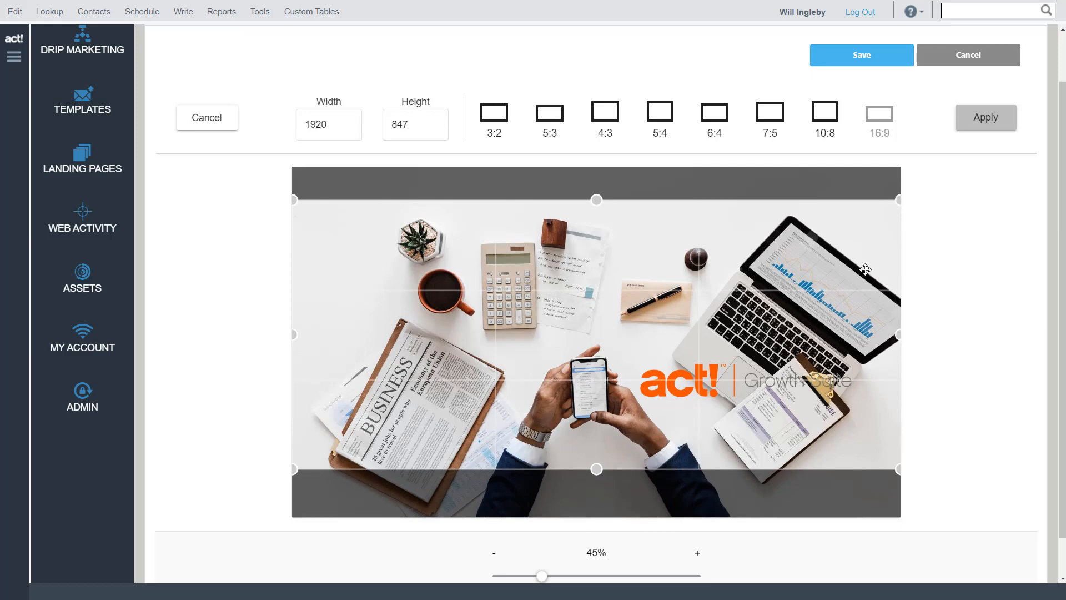
left_click(984, 120)
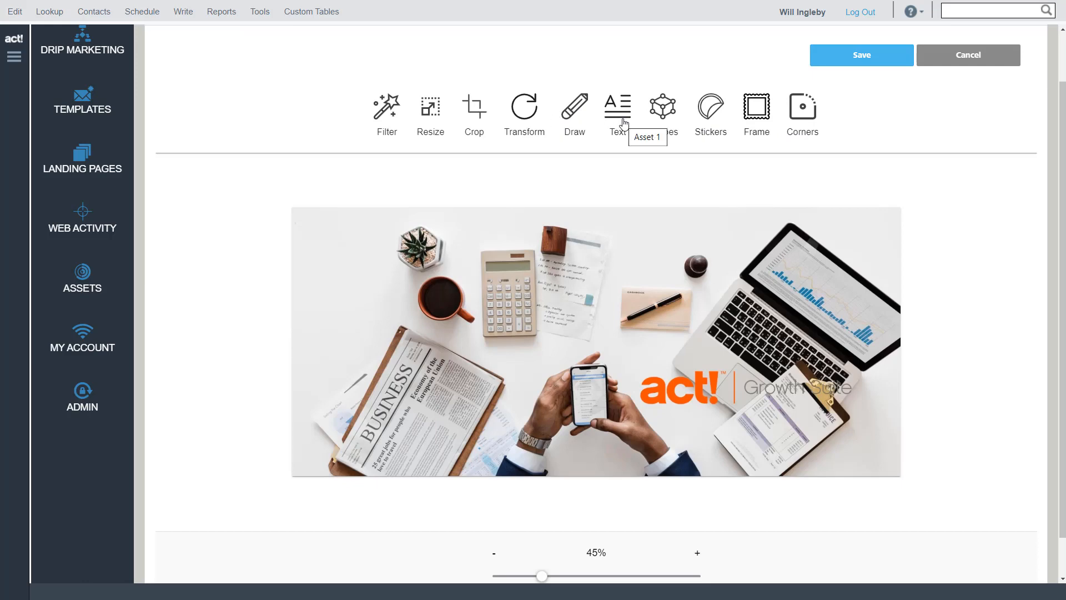
View the available image filters, close them without applying any and reduce the image zoom to 40%
left_click(394, 118)
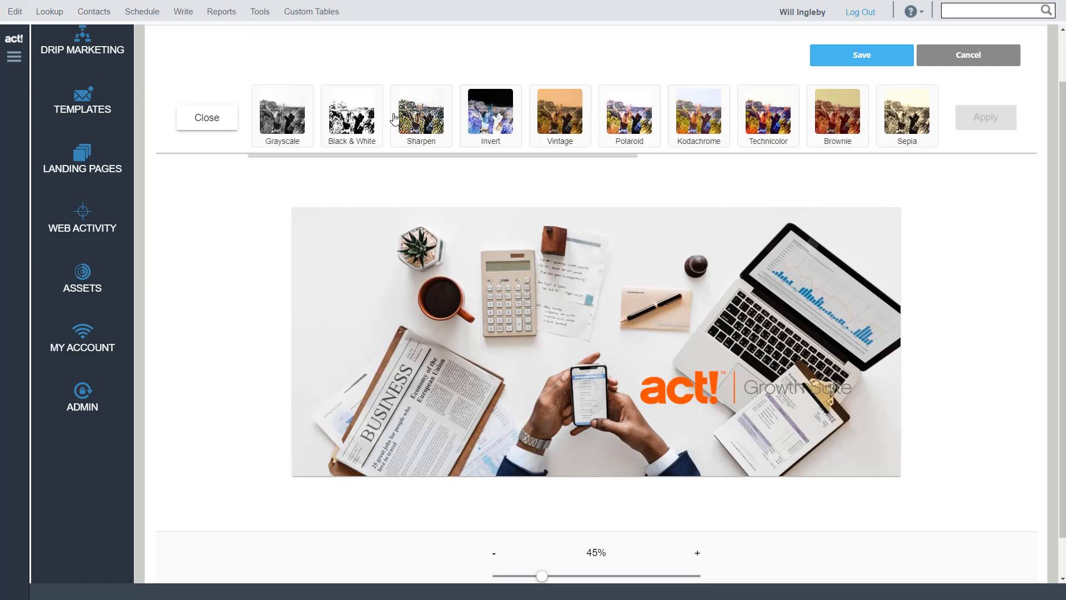
left_click(203, 117)
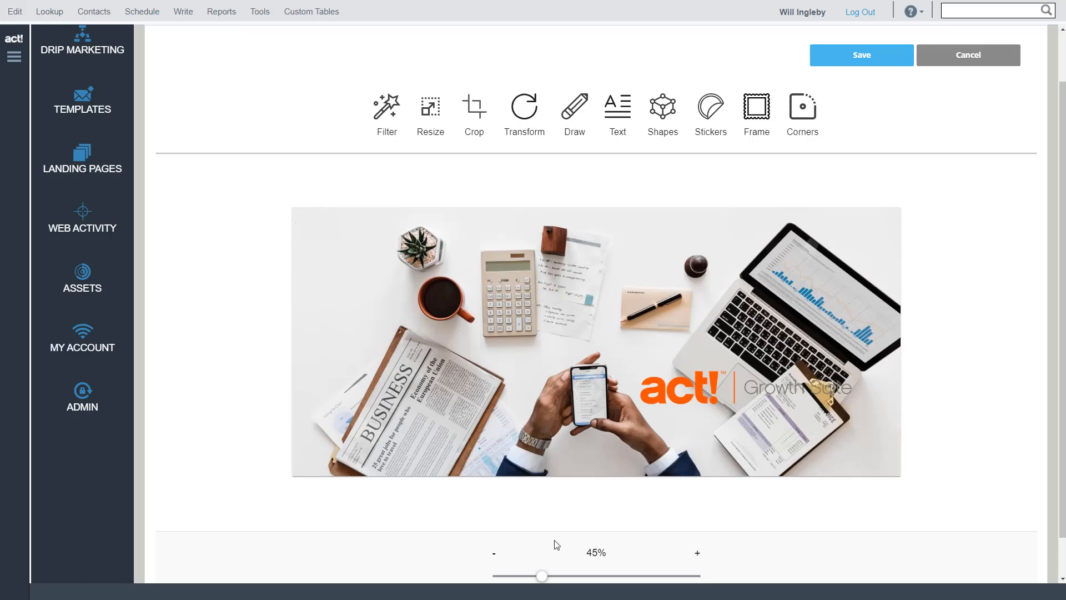
mouse_move(542, 583)
left_mouse_down()
mouse_move(628, 584)
mouse_move(526, 580)
mouse_move(581, 579)
mouse_move(541, 579)
left_mouse_up()
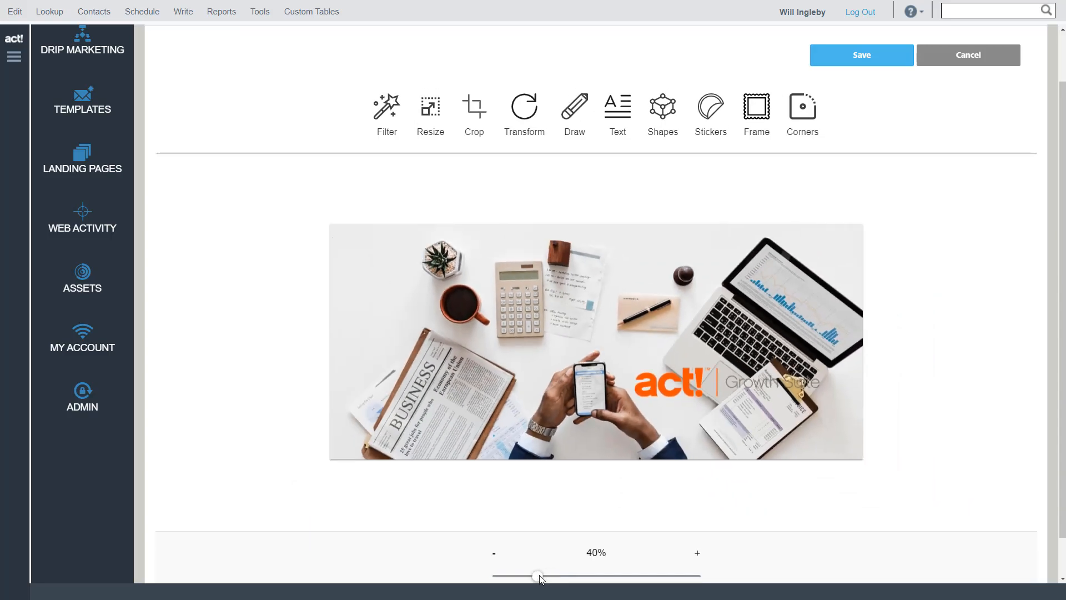
Save the cropped Act Page.jpg image back into the template
scroll(833, 161, "up", 1)
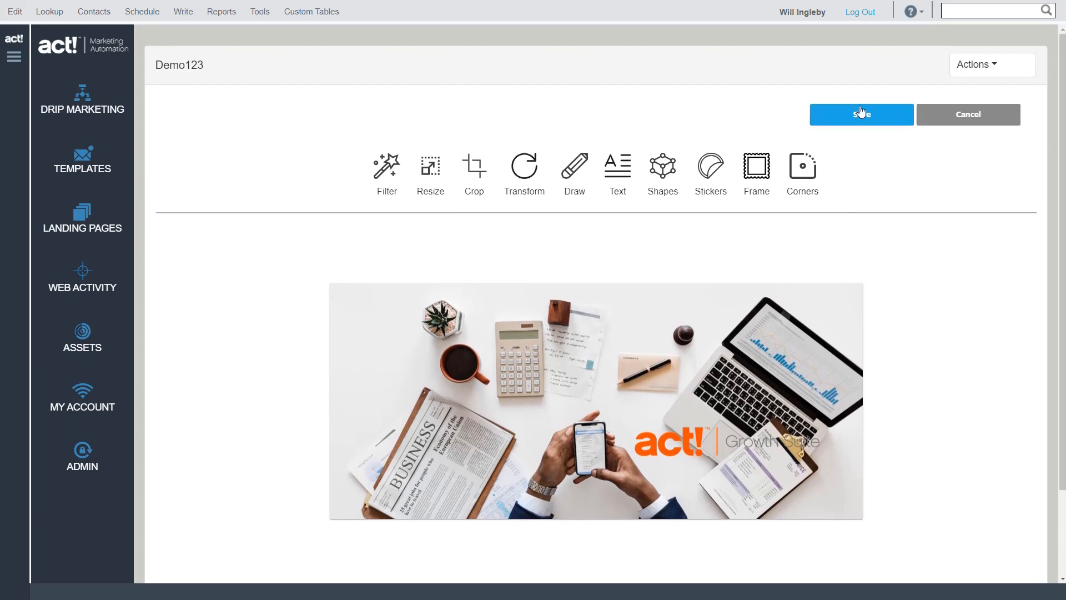
left_click(861, 112)
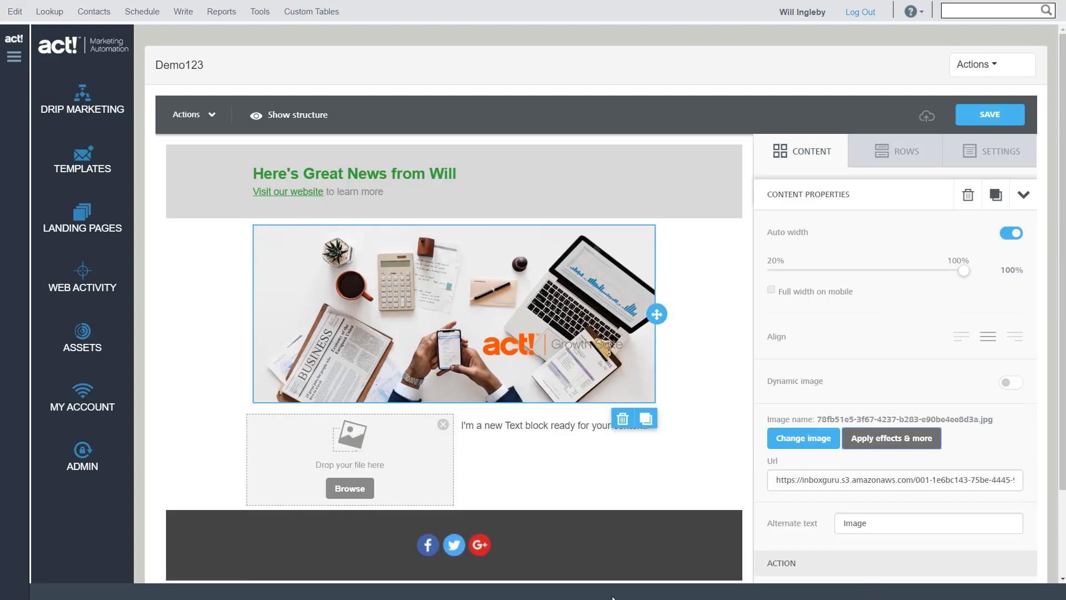
key("alt+Tab")
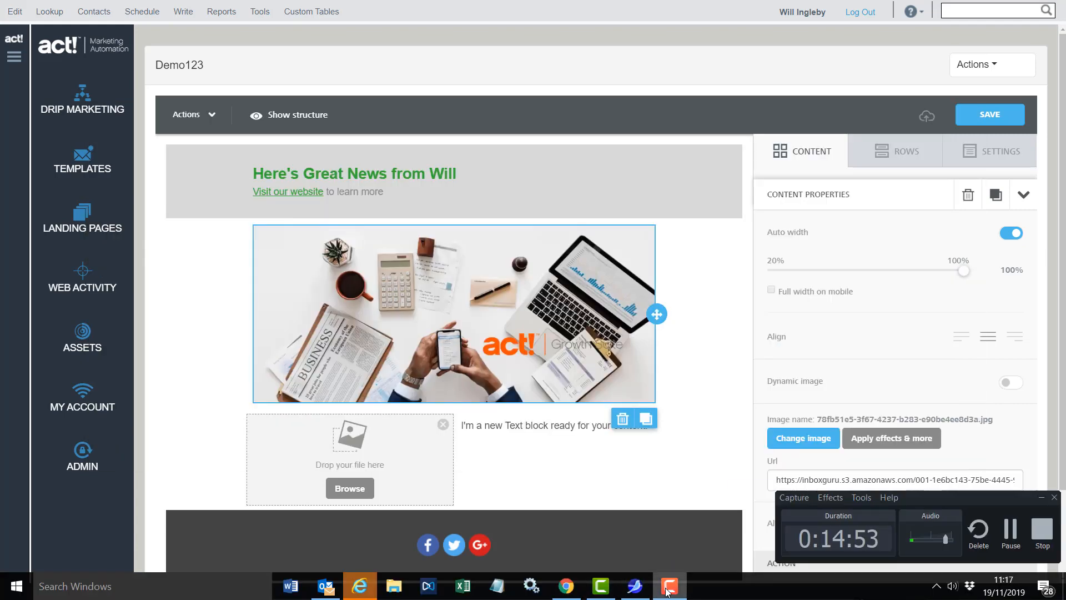
left_click(669, 587)
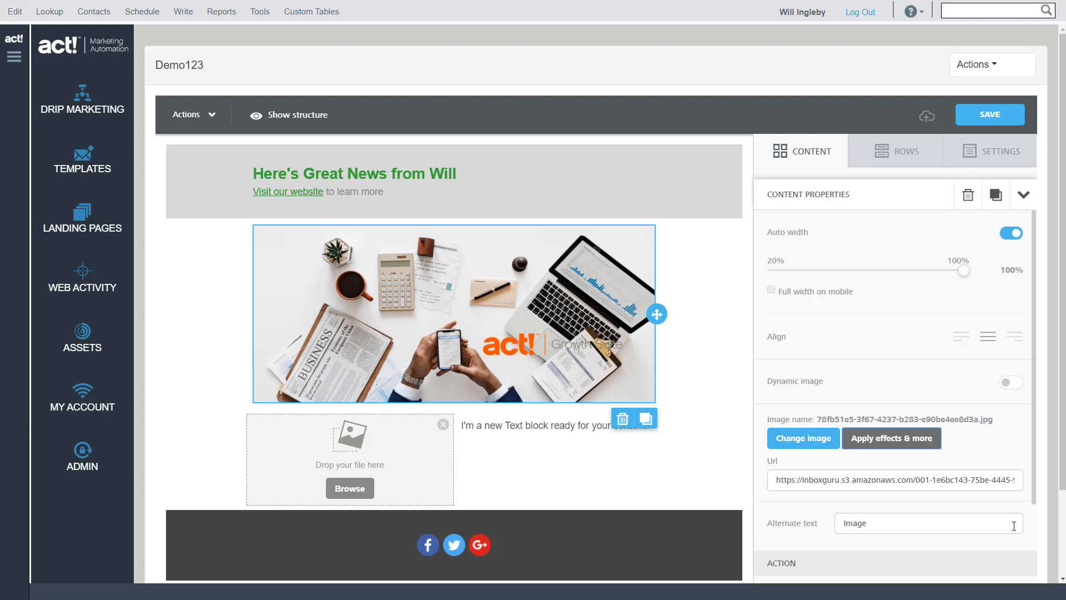
key("alt+Tab")
key("alt+Tab")
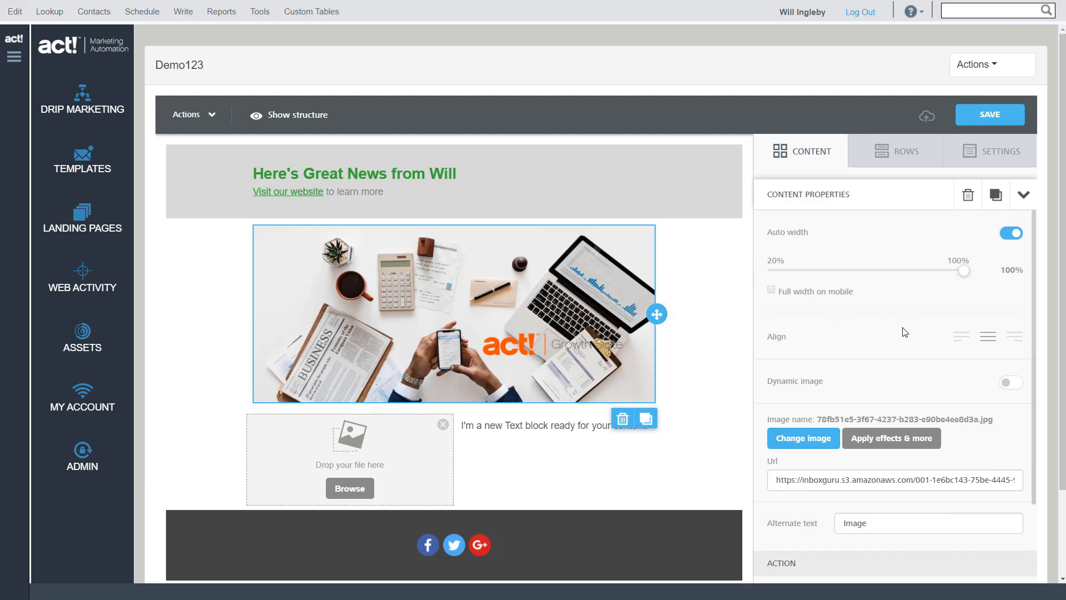
Set the alternate text of the cropped desk image to "This is a great image"
scroll(894, 313, "down", 3)
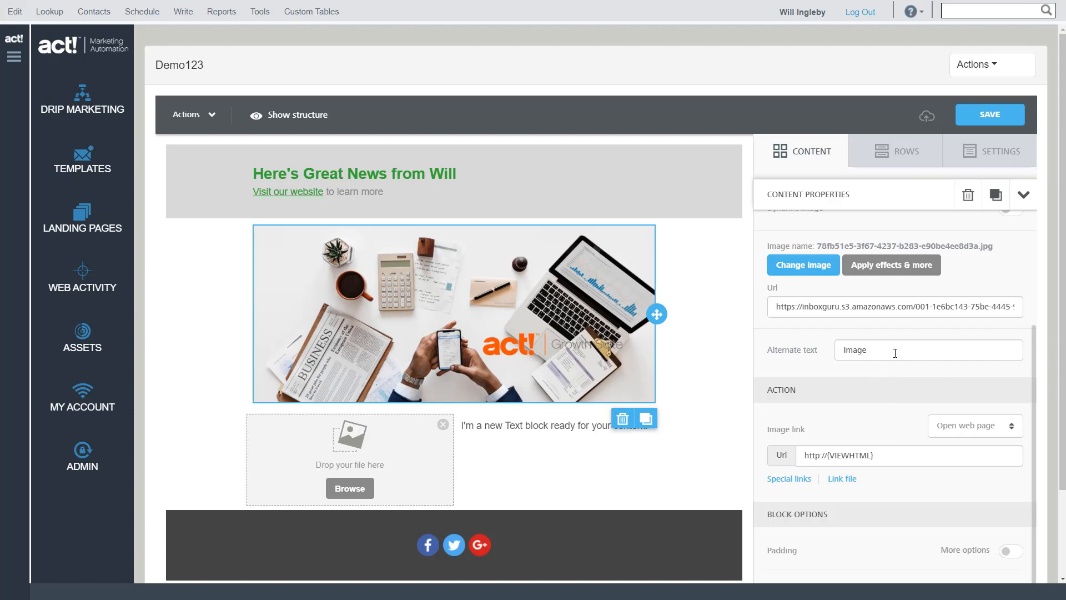
left_click_drag(894, 353, 819, 348)
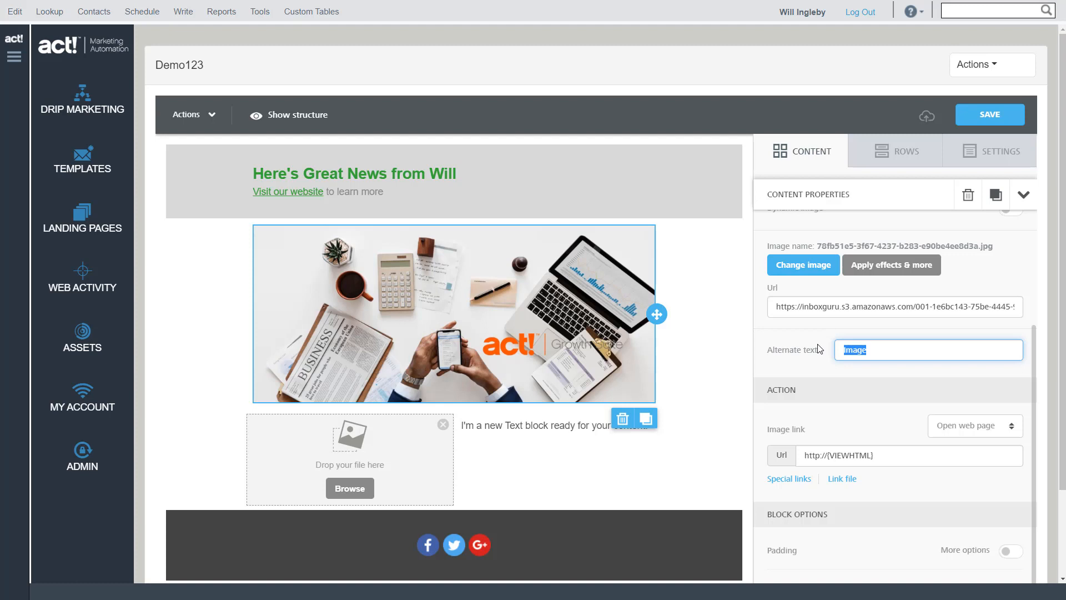
type("T")
type("mage")
Replace the desk image's web page link with the URL ww.bbc.co.uk
scroll(882, 436, "down", 1)
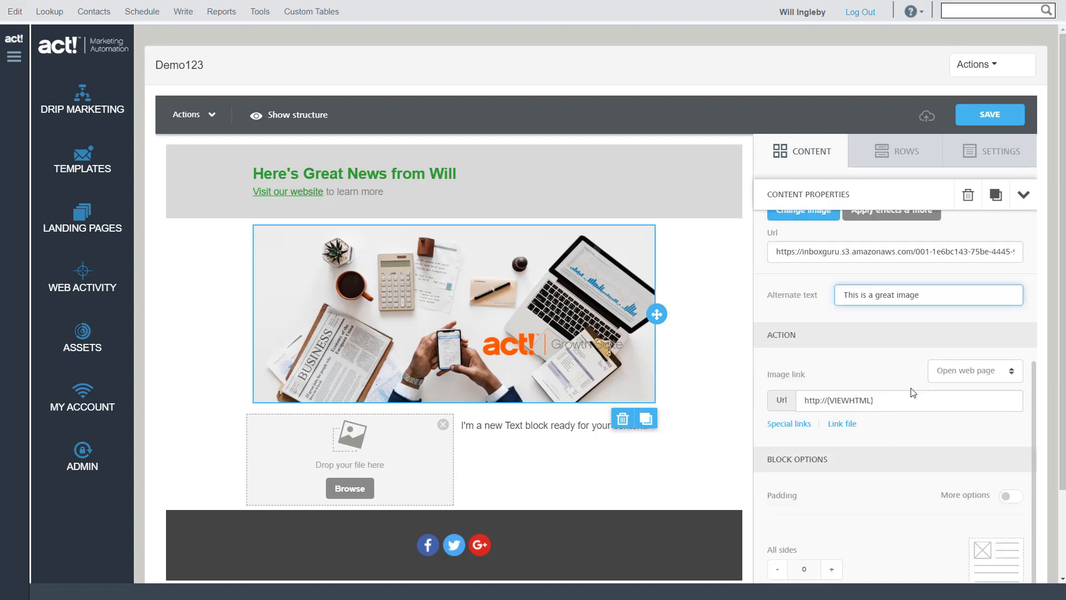
left_click_drag(902, 399, 763, 399)
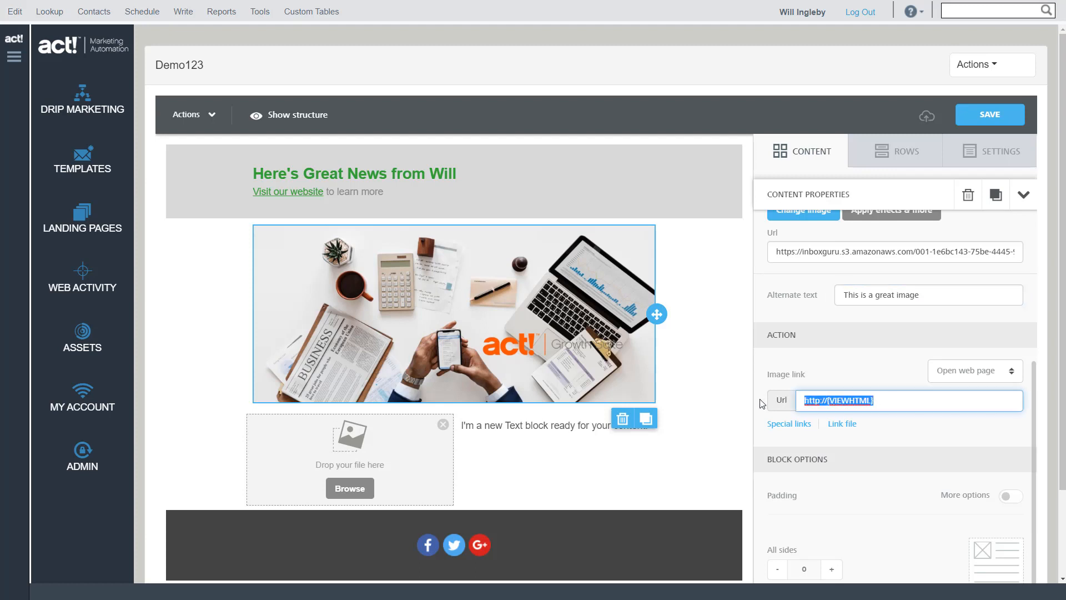
type("ww")
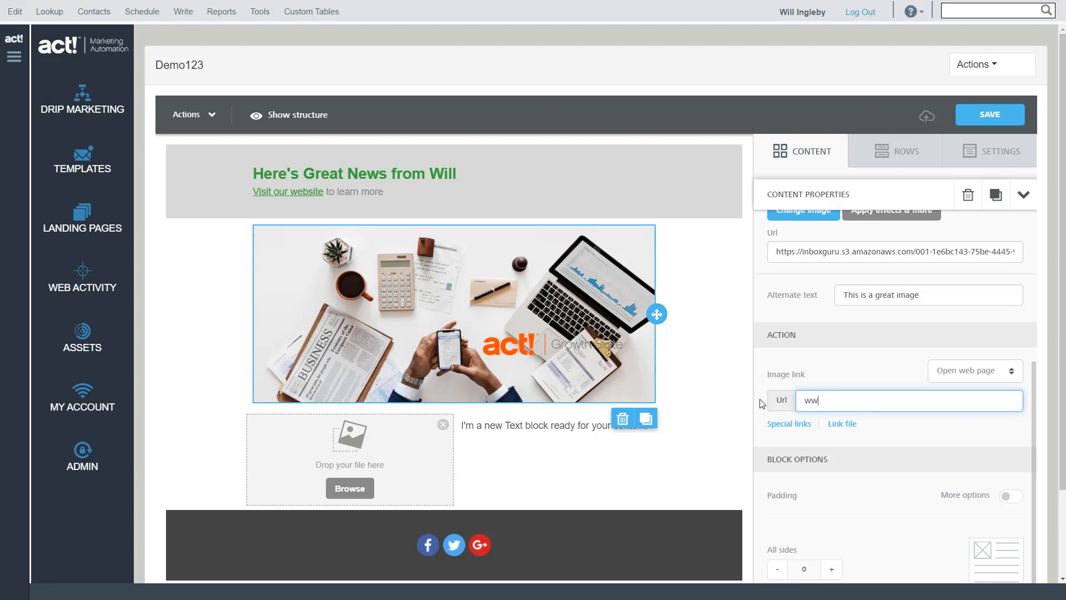
type(".bbc.co.uk")
Examine the available image link types and the Unsubscribe and View Email special links without choosing any
left_click(950, 370)
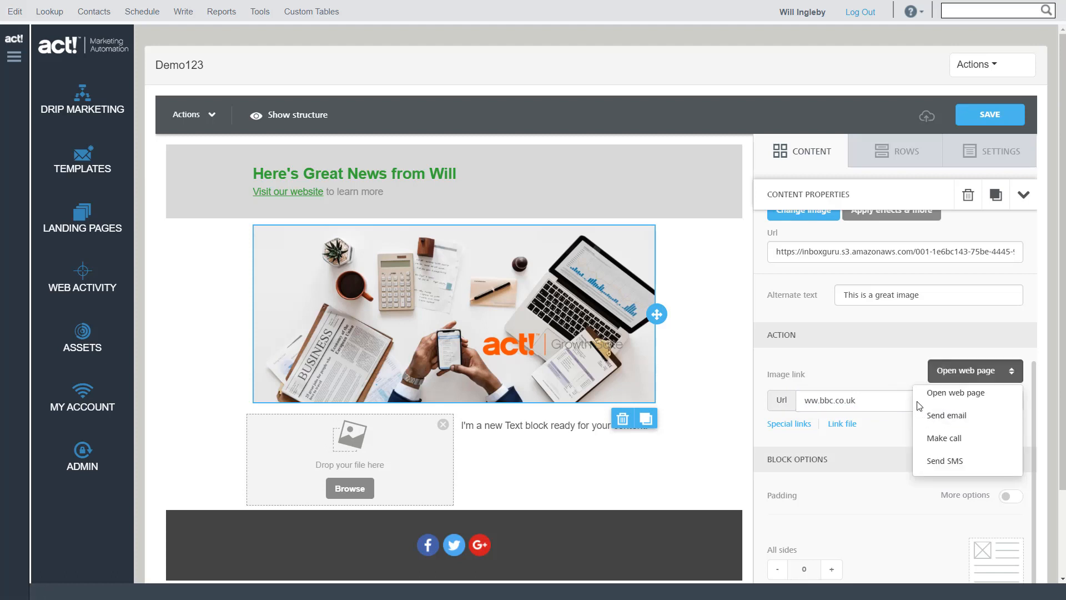
left_click(881, 352)
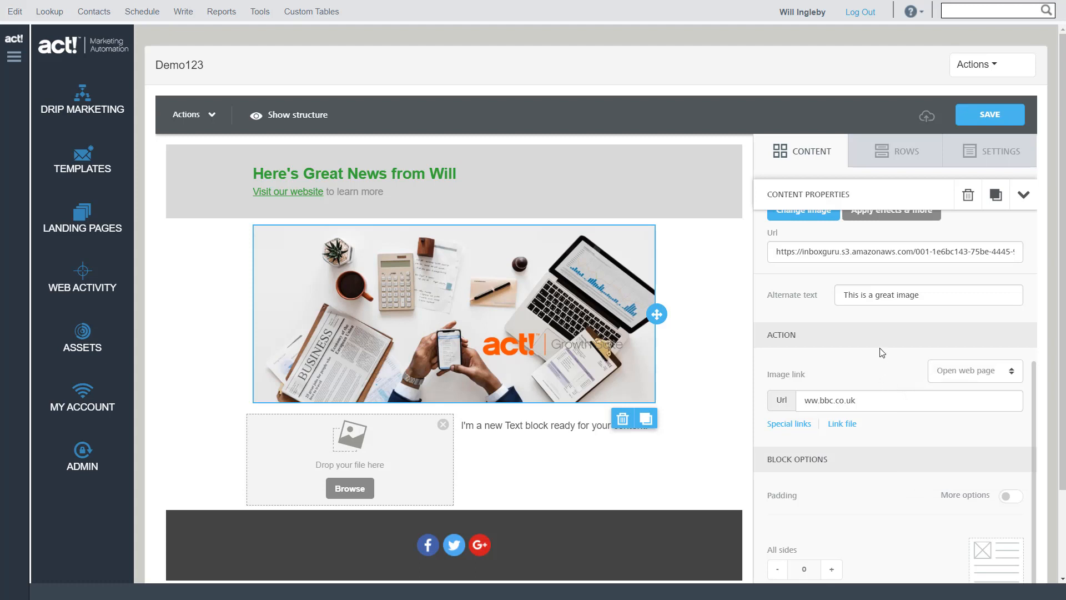
left_click(789, 424)
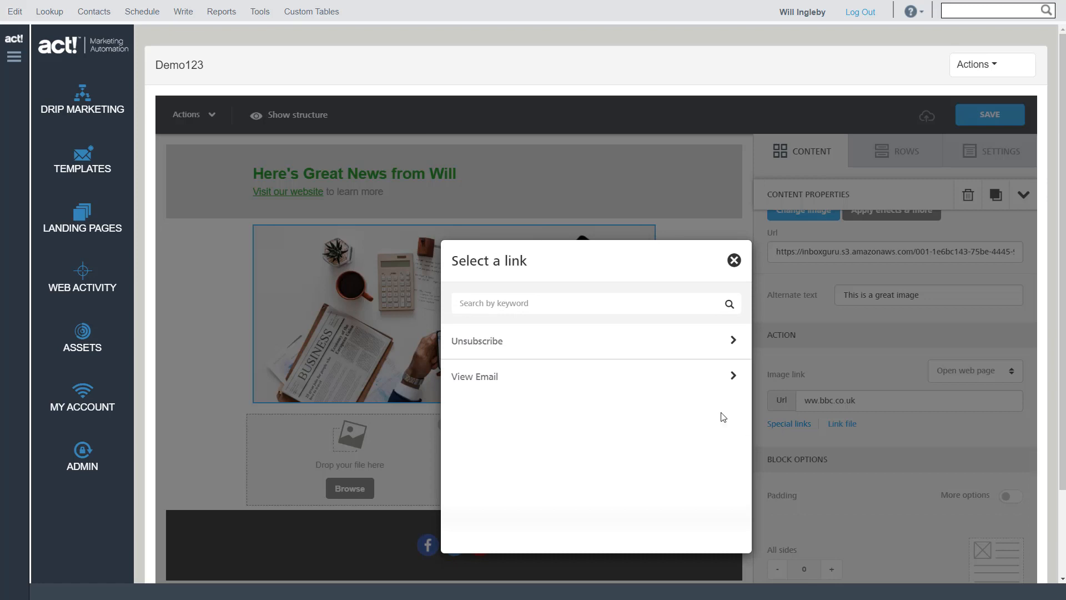
left_click(732, 345)
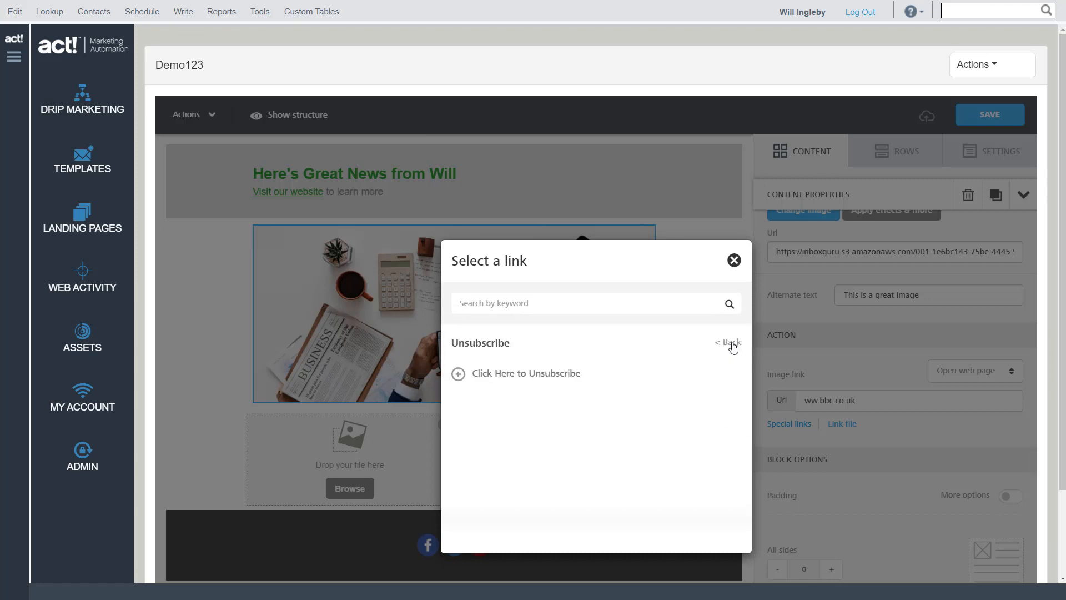
left_click(732, 343)
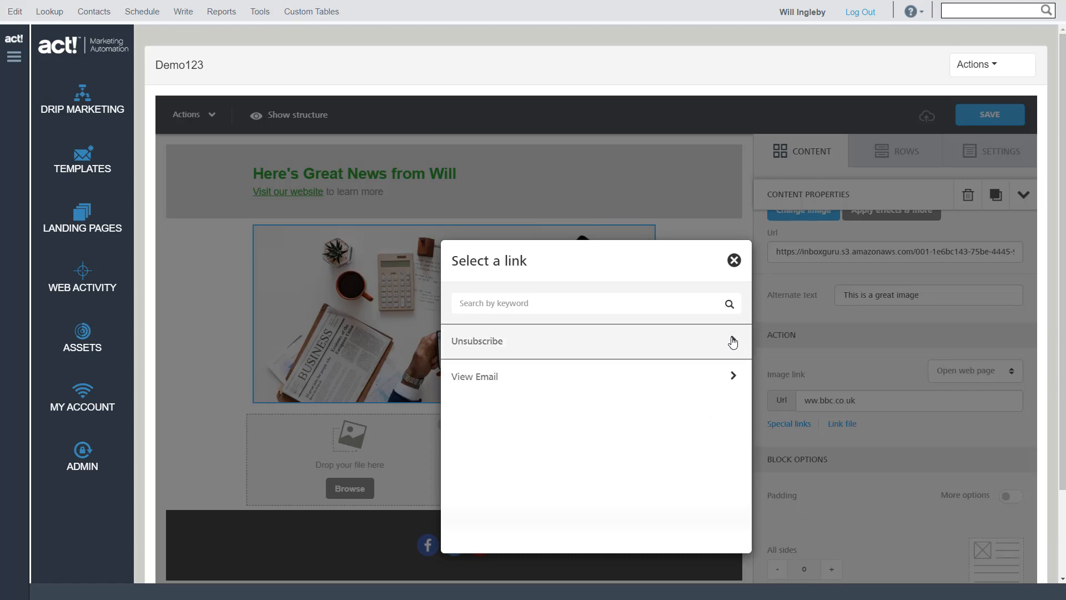
left_click(729, 383)
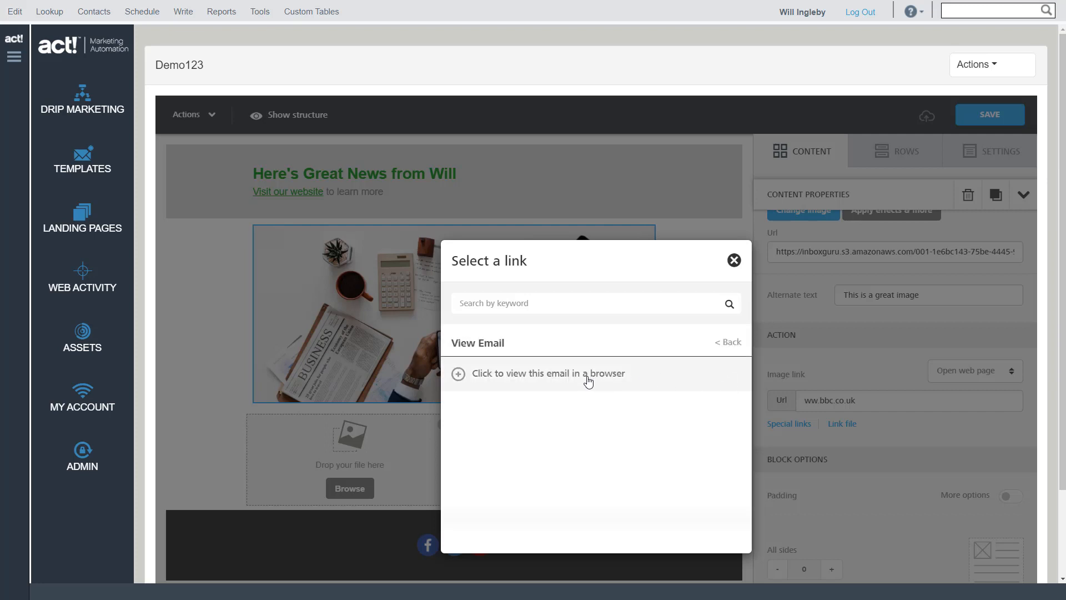
left_click(734, 260)
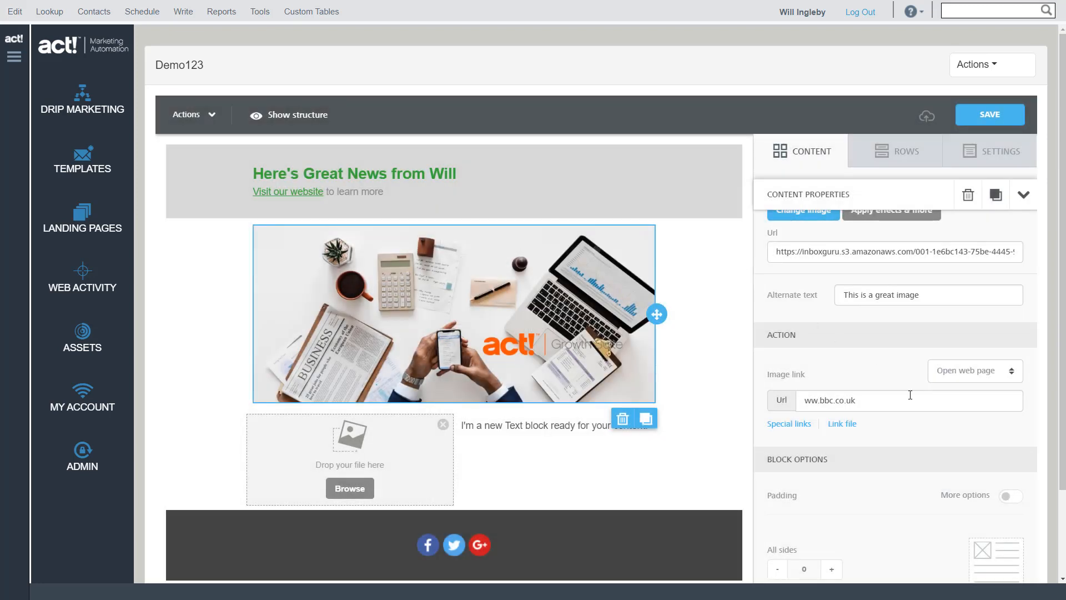
Open the file manager for linking a file to the image, and return to the Email Templates list without inserting one
left_click(842, 425)
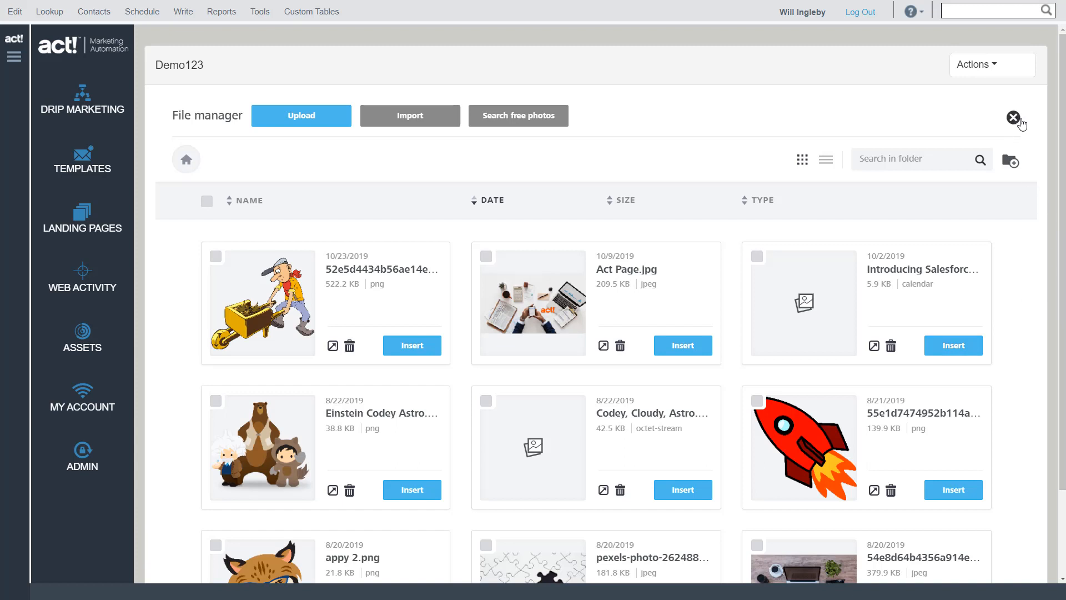
left_click(999, 70)
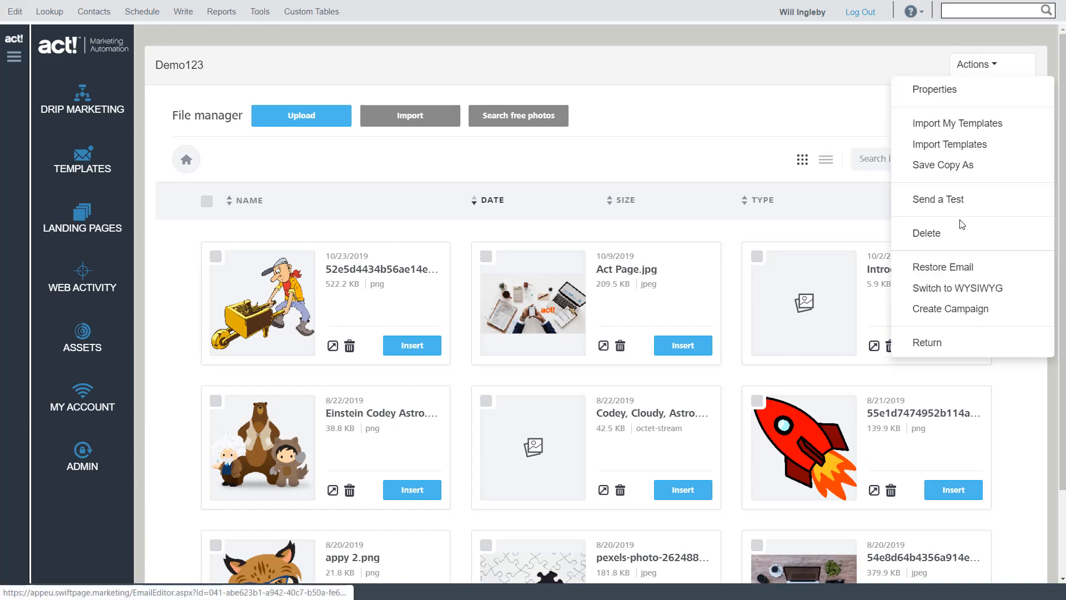
left_click(931, 346)
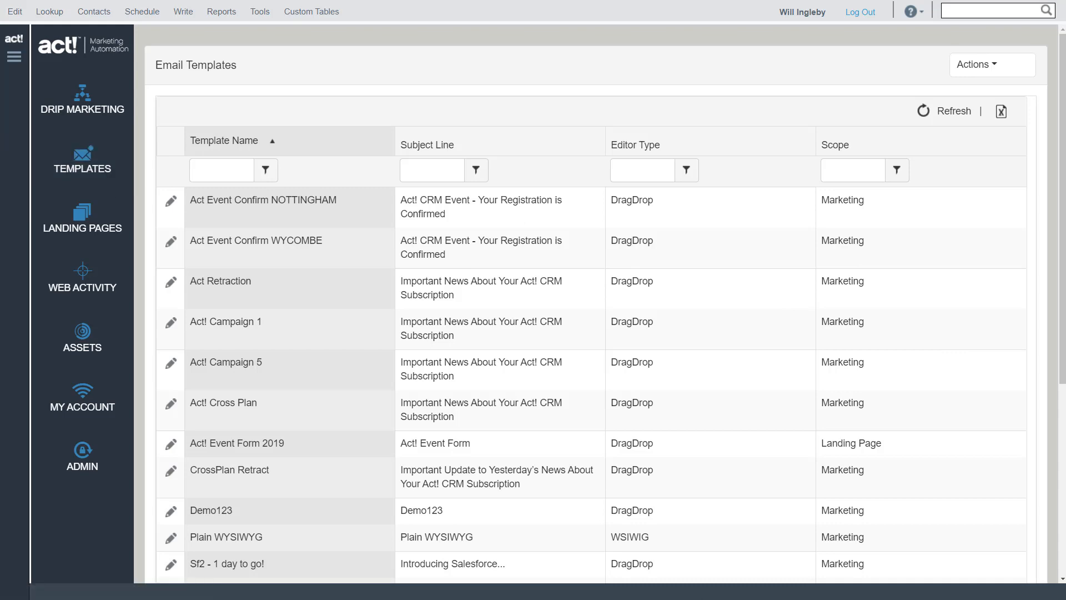
key("alt+Tab")
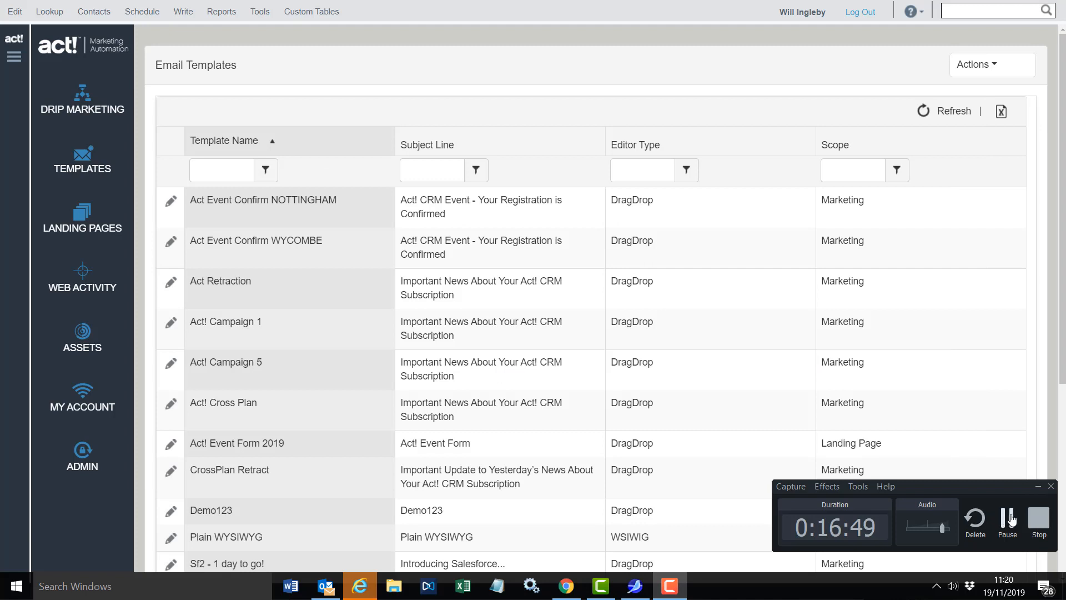
left_click(1013, 517)
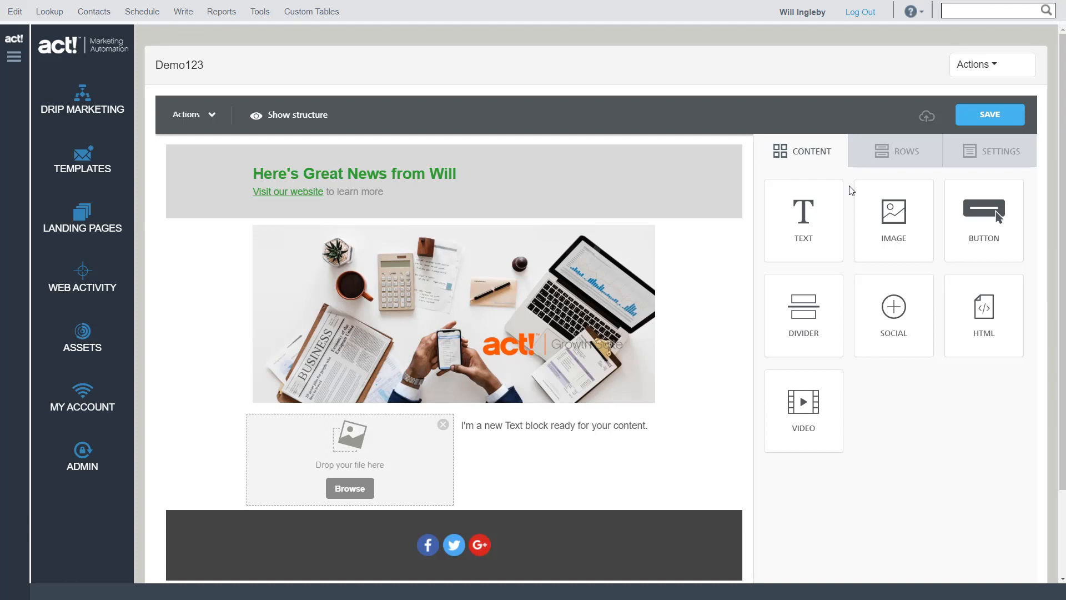
Examine the desk image's link, padding and hide-on options in its content properties, continuing the current Act! session when asked
left_click(893, 151)
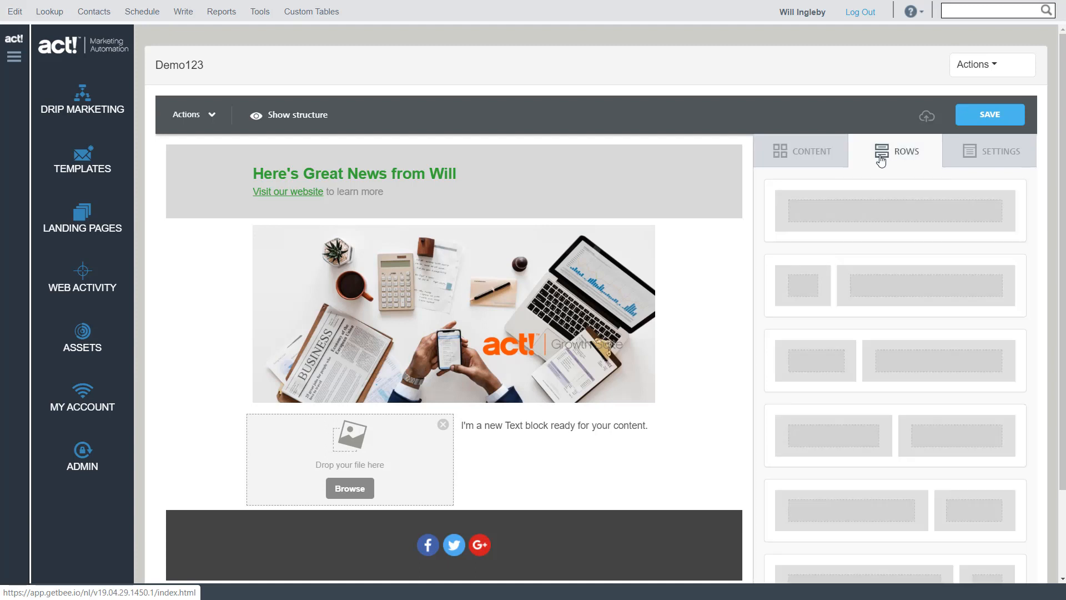
left_click(590, 328)
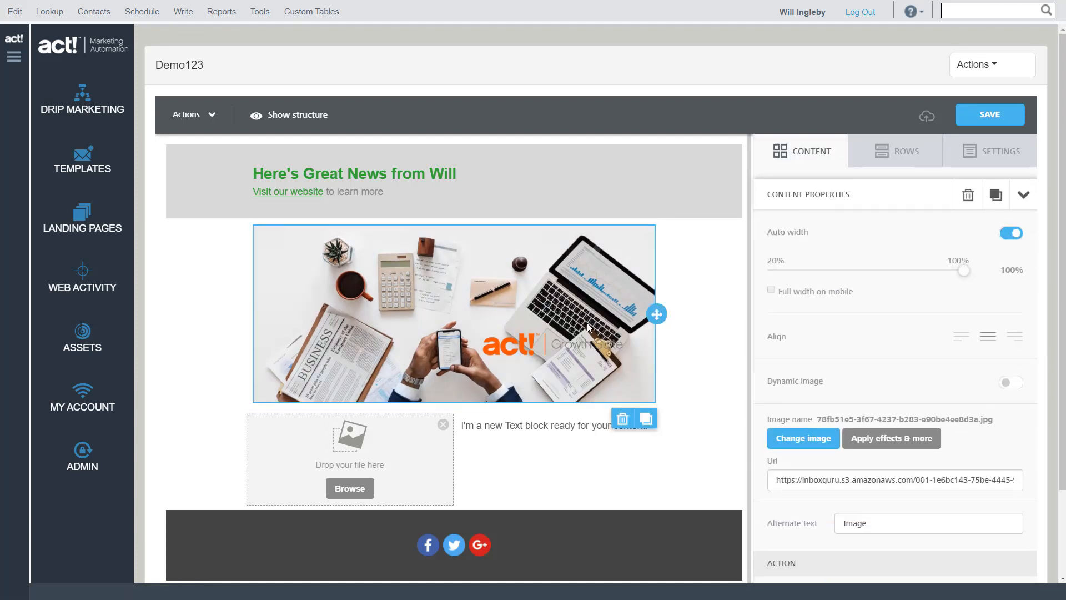
scroll(916, 378, "down", 4)
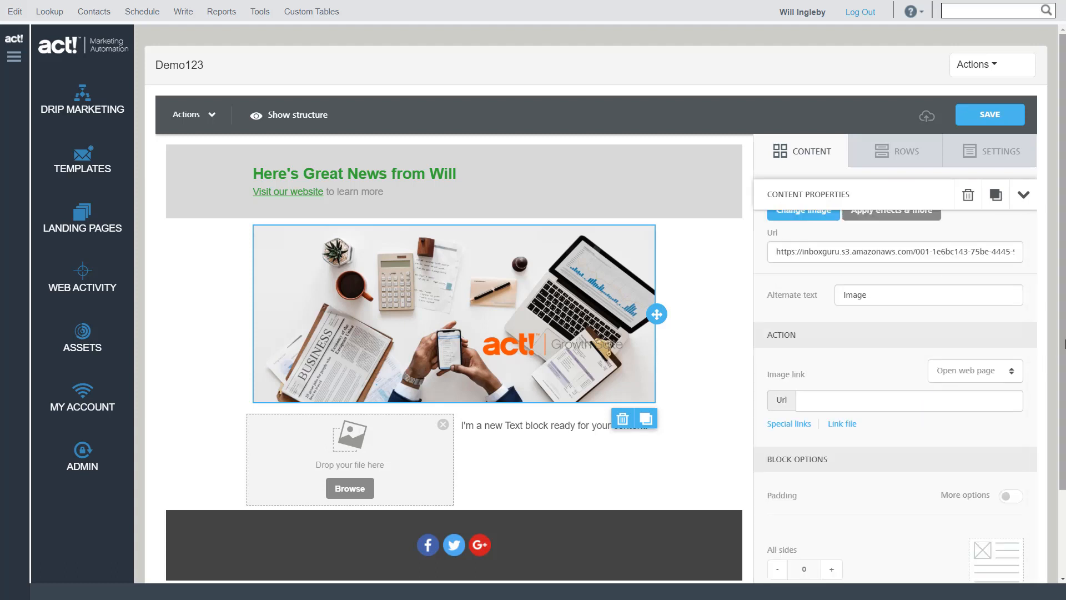
scroll(1062, 278, "down", 2)
scroll(1061, 300, "down", 2)
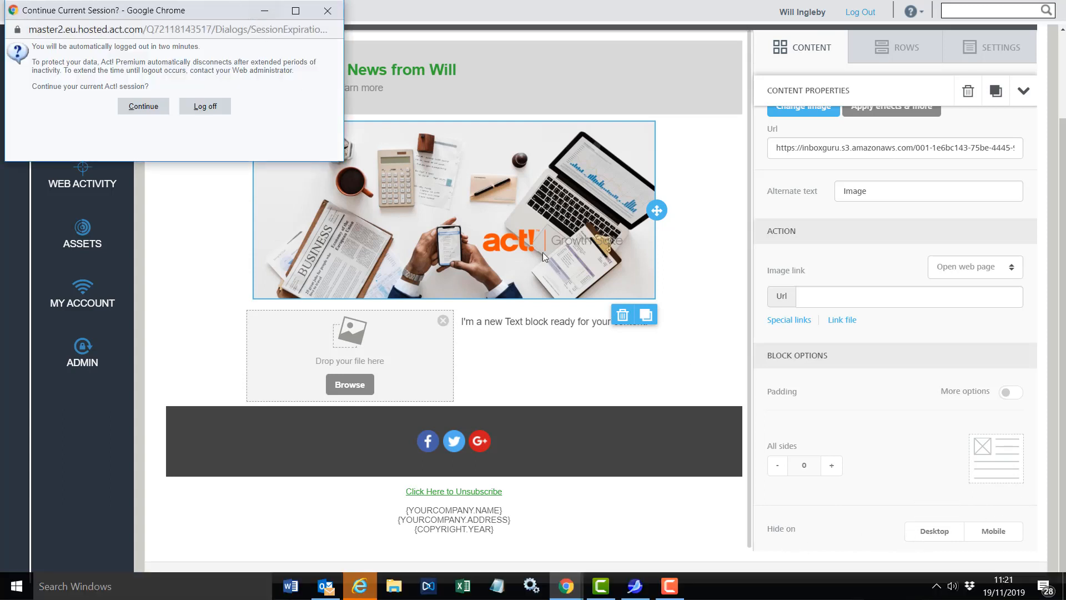
left_click(142, 106)
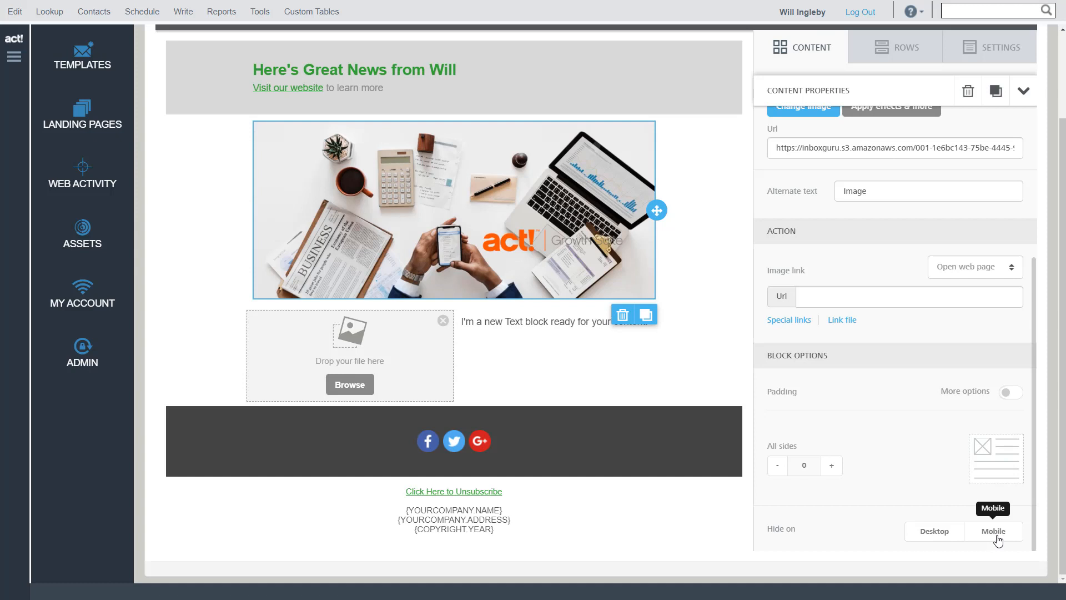
scroll(945, 456, "up", 3)
scroll(944, 454, "up", 3)
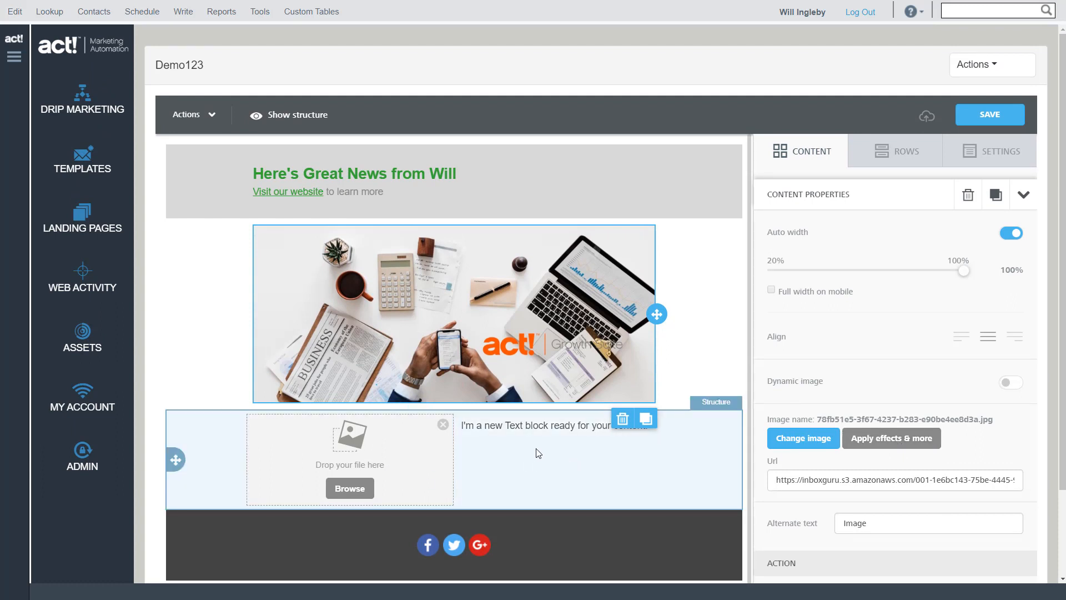
Fill the small image placeholder below the desk image with Solutions_logo_50% translucent.png from the file manager
left_click(349, 489)
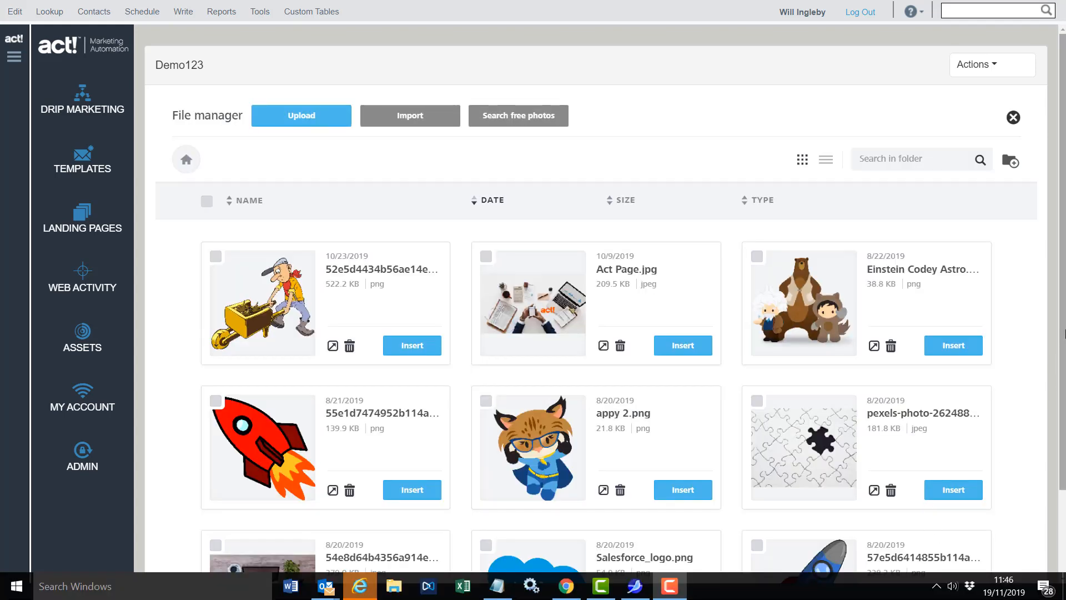
scroll(792, 406, "down", 7)
scroll(792, 406, "down", 3)
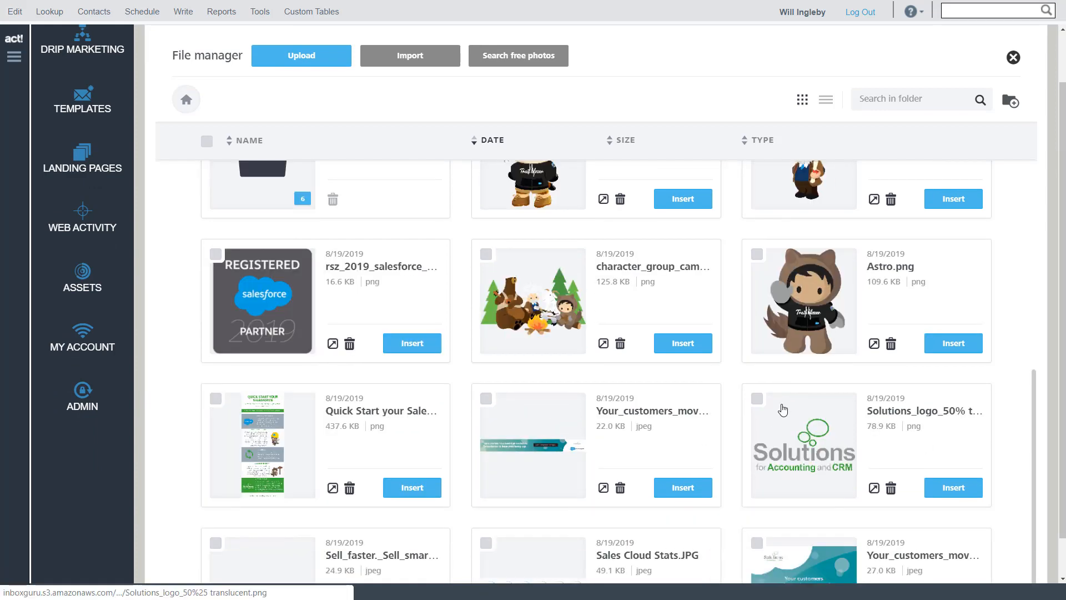
left_click(962, 488)
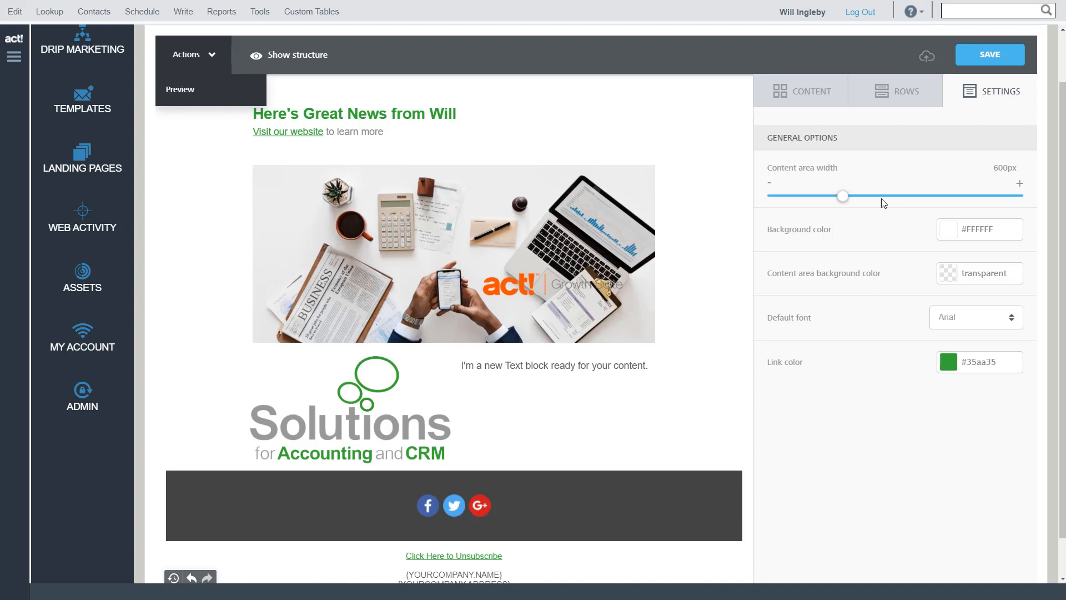
Turn off auto width for the Solutions logo and reduce its width to 85%
left_click(366, 411)
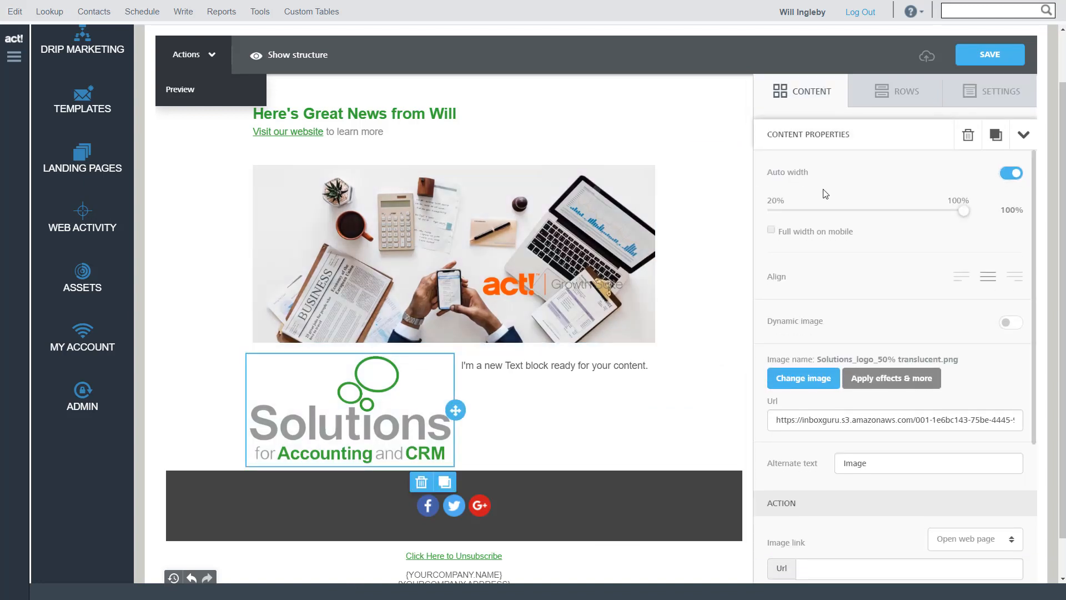
left_click(1008, 174)
left_click_drag(962, 212, 931, 218)
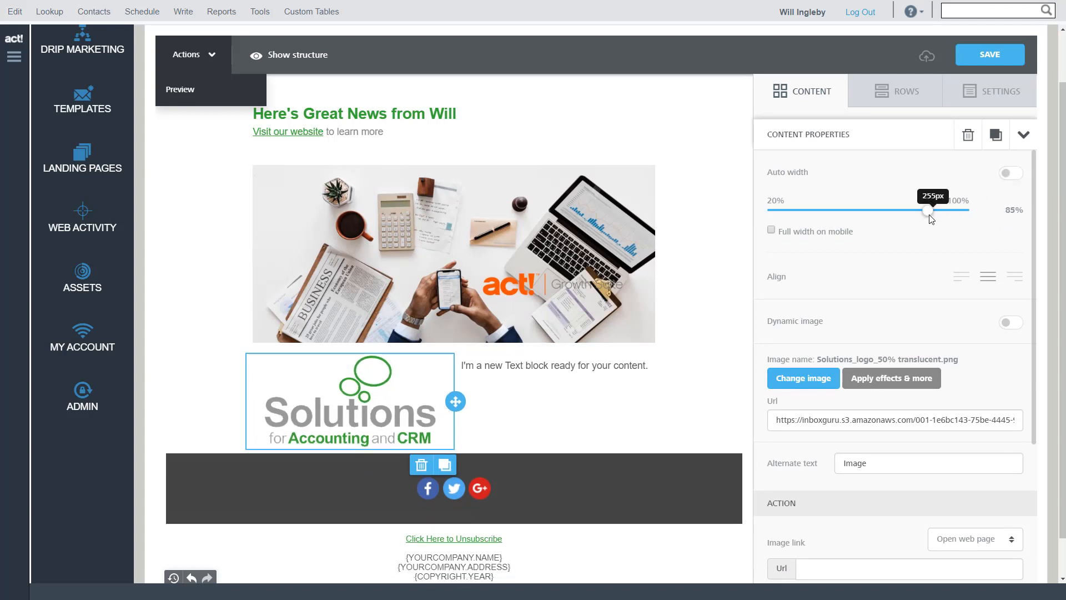
Replace the placeholder text beside the Solutions logo with "Hi" followed by the firstName merge tag
left_click(584, 370)
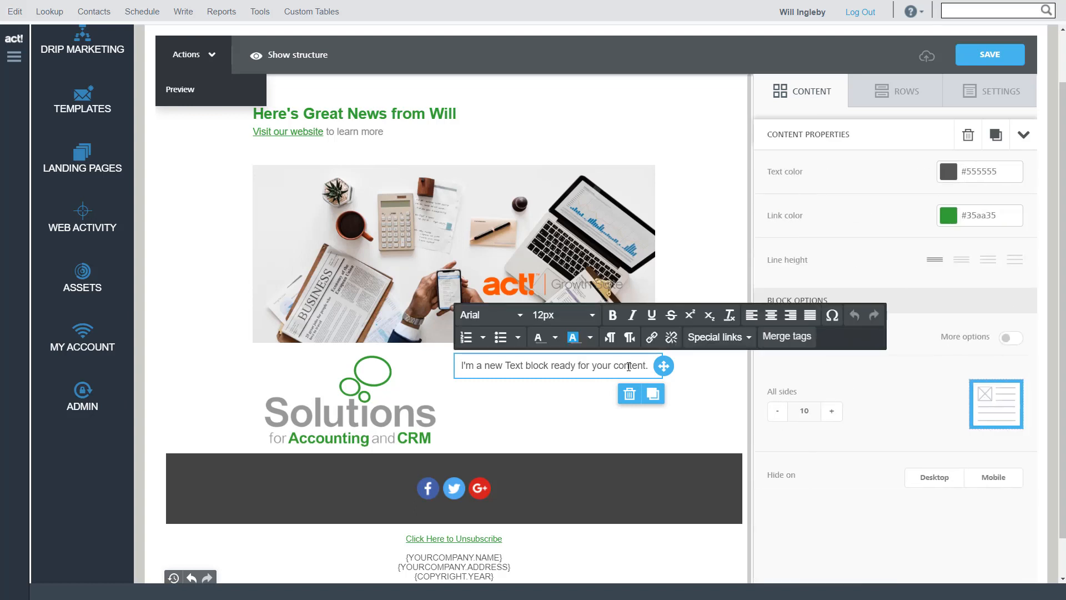
left_click_drag(650, 368, 461, 371)
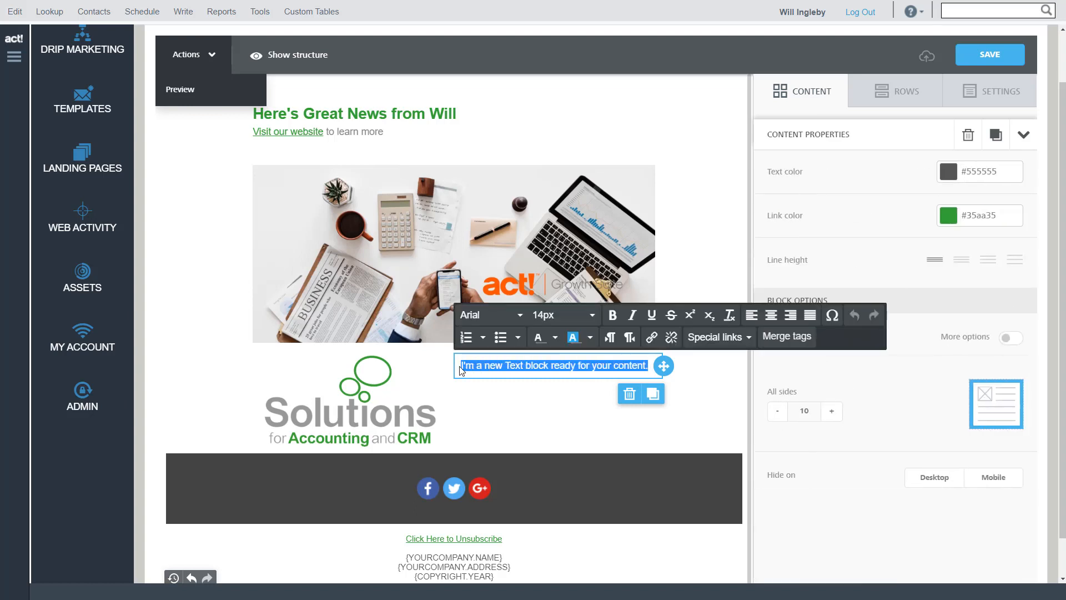
type("Hi")
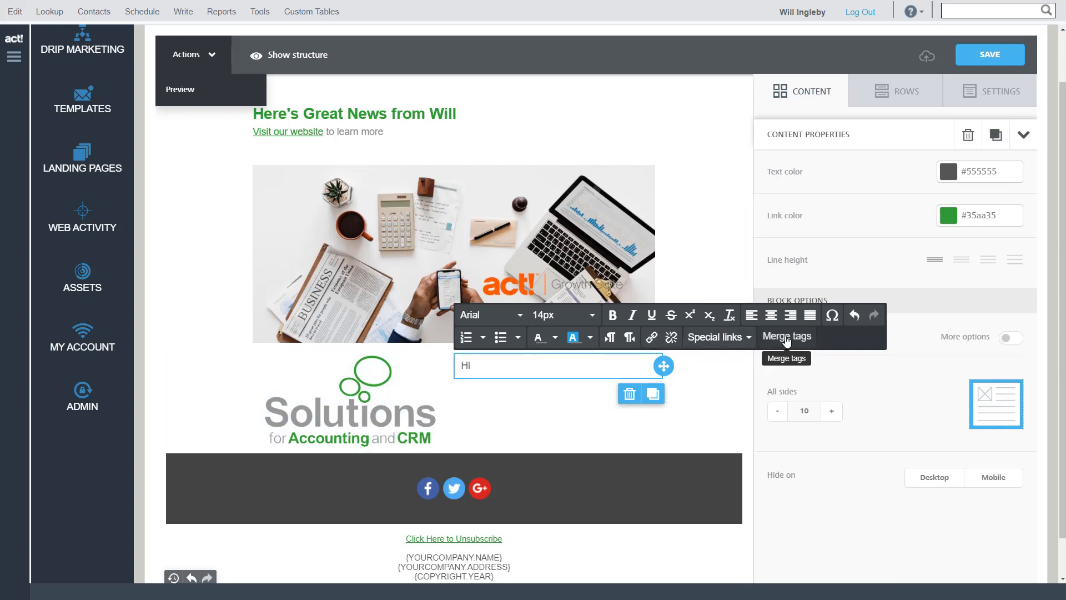
left_click(787, 337)
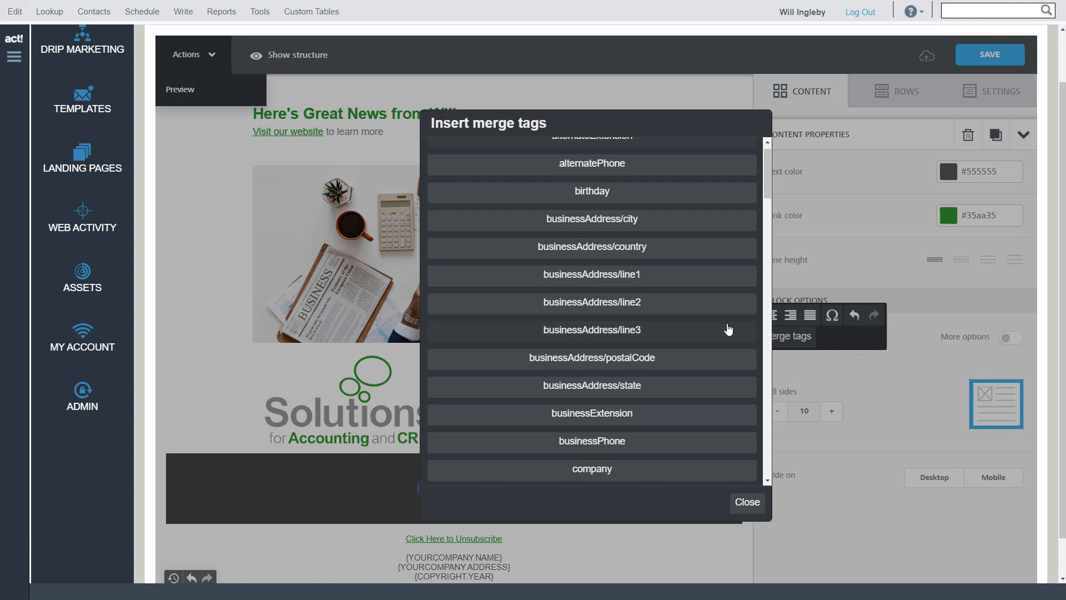
scroll(728, 329, "down", 2)
scroll(728, 330, "down", 2)
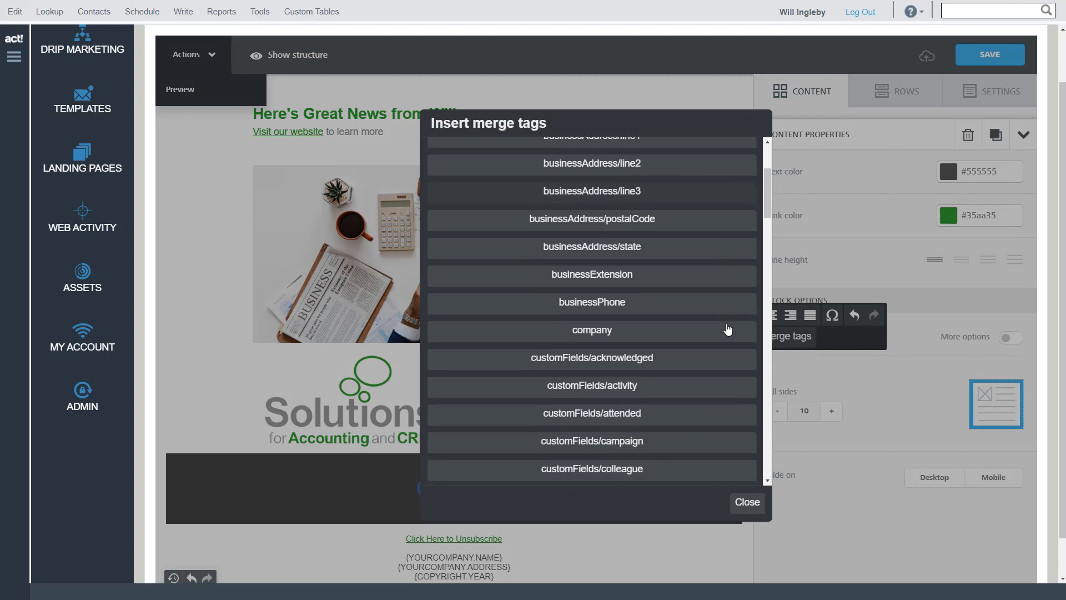
scroll(726, 330, "down", 2)
scroll(724, 329, "down", 4)
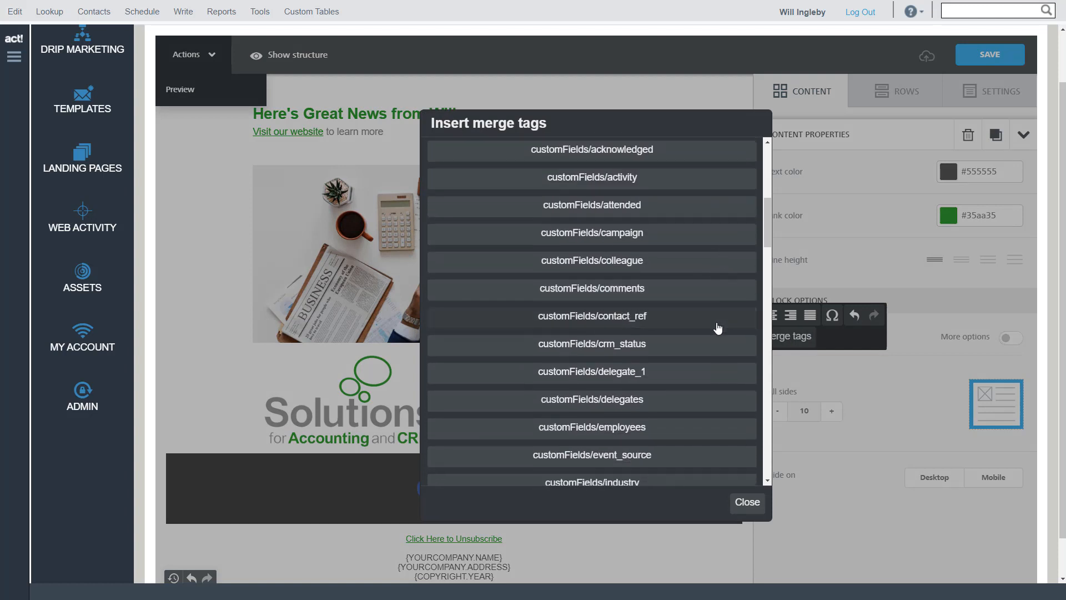
scroll(711, 327, "down", 6)
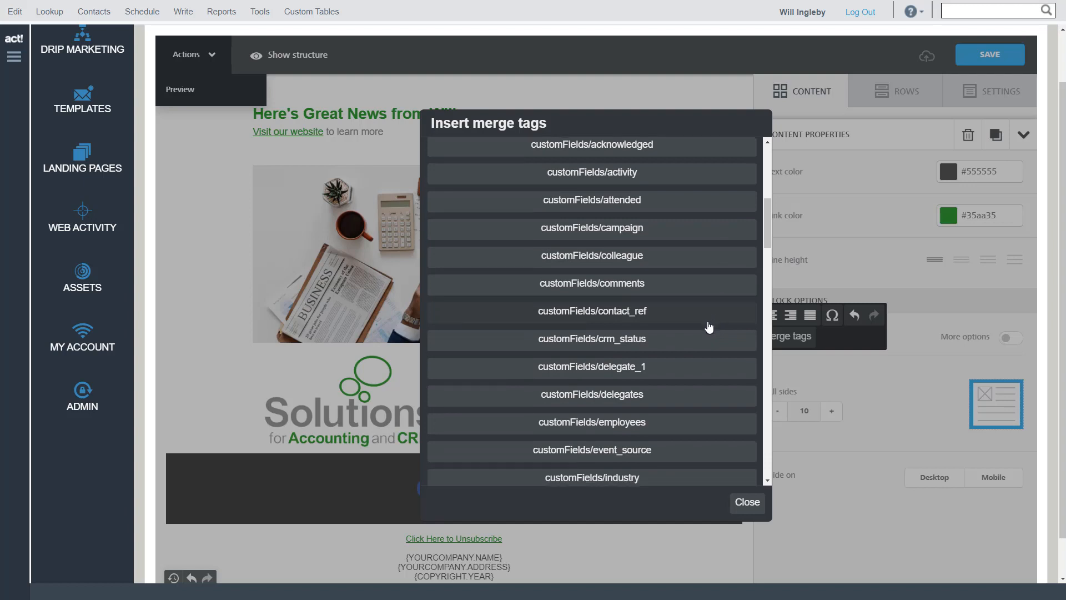
scroll(706, 327, "down", 12)
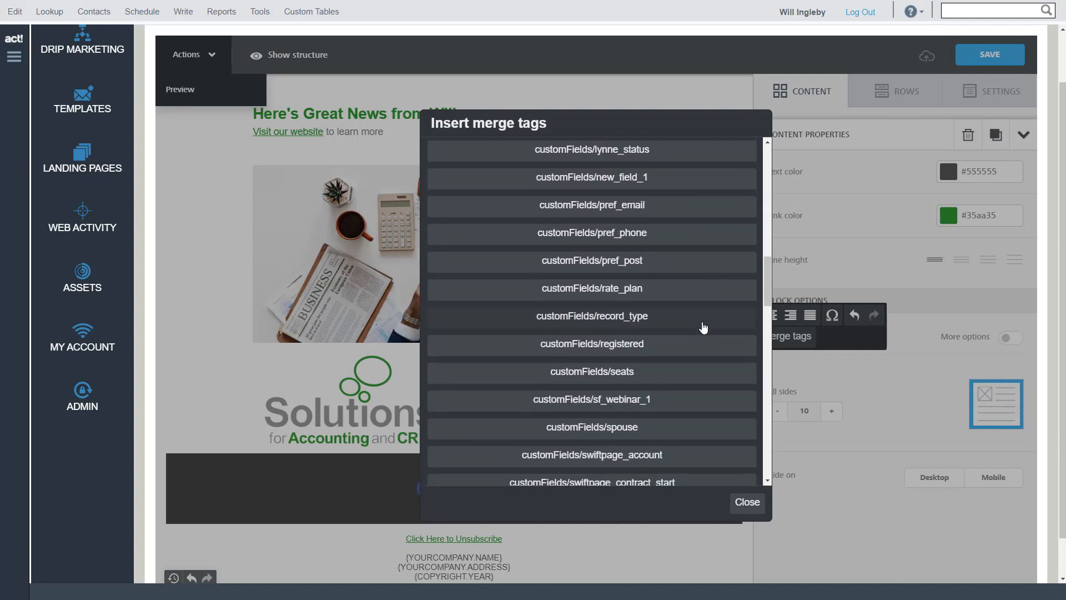
scroll(703, 328, "down", 16)
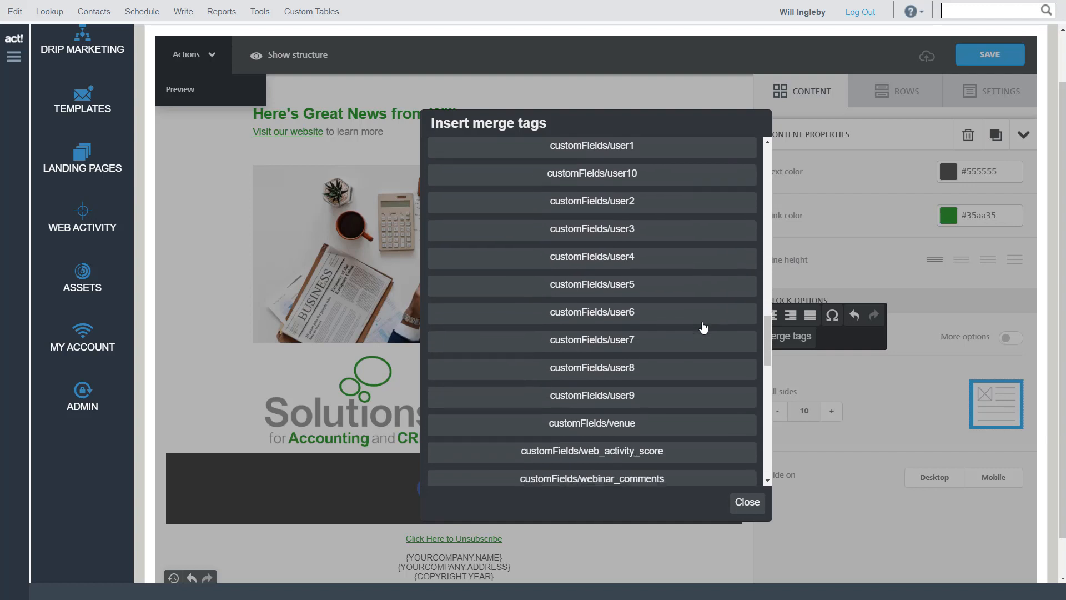
scroll(704, 328, "down", 2)
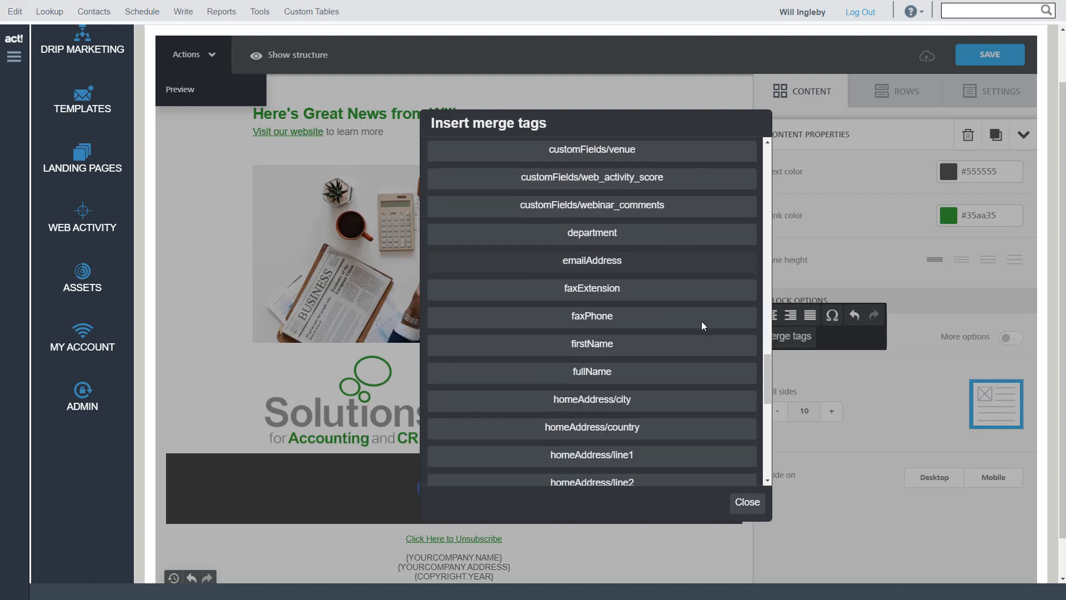
left_click(592, 344)
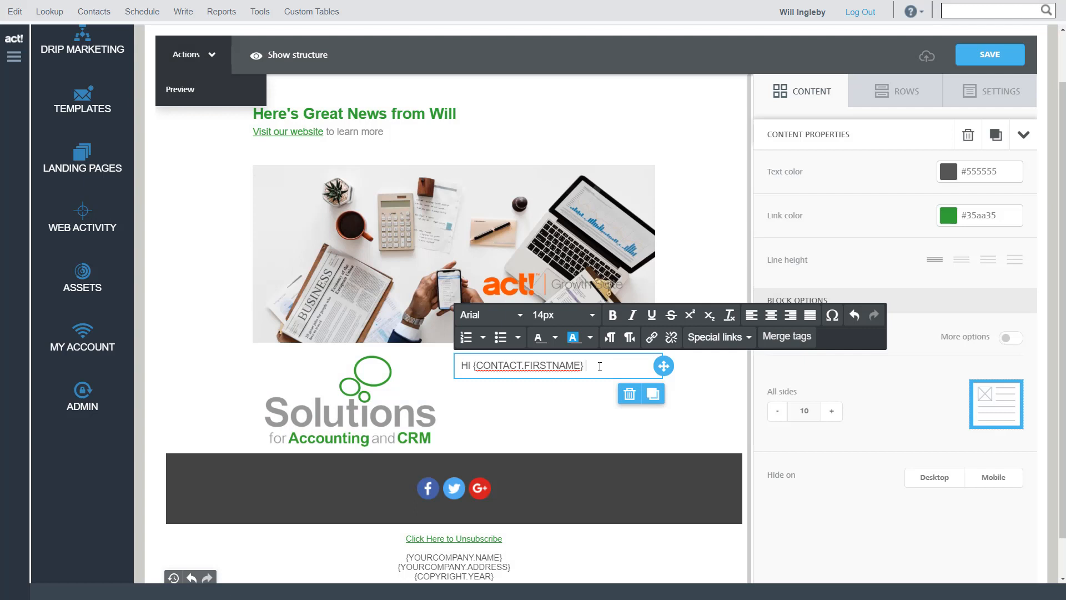
Continue the greeting with ". How are things at", the company merge tag and a question mark
type(". How are things at")
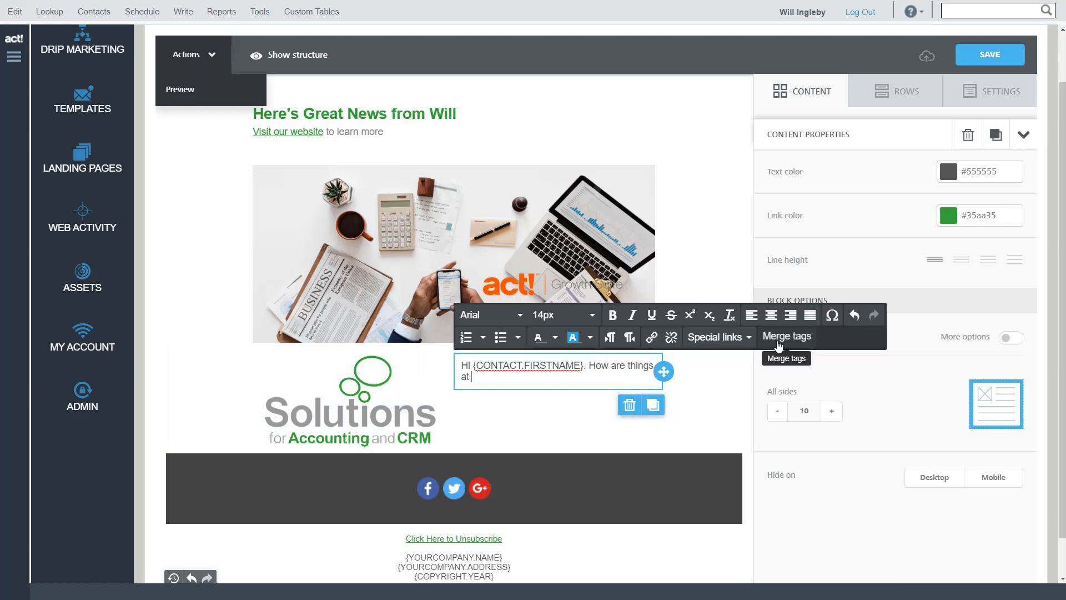
left_click(786, 336)
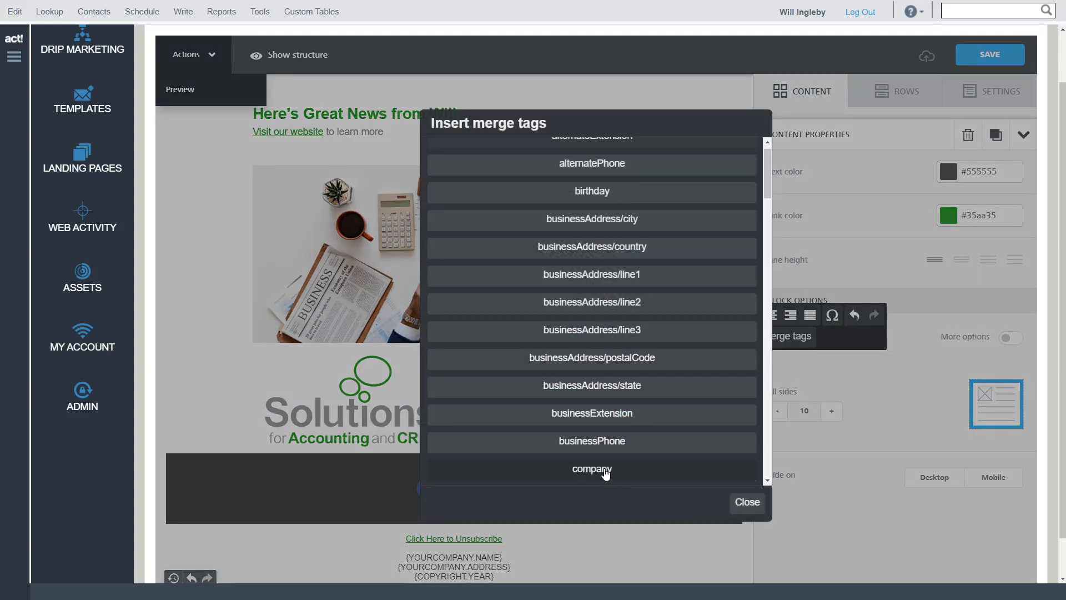
left_click(604, 470)
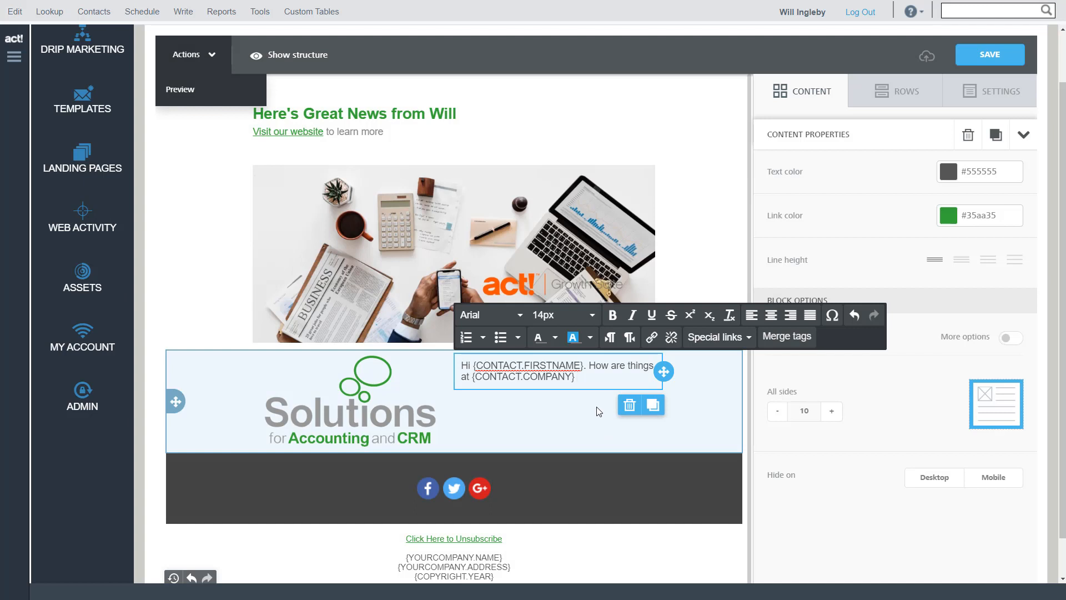
type("?")
Paste the copied paragraph about great things going on with Act! after a blank line and remove its leading space
key("Return")
key("Return")
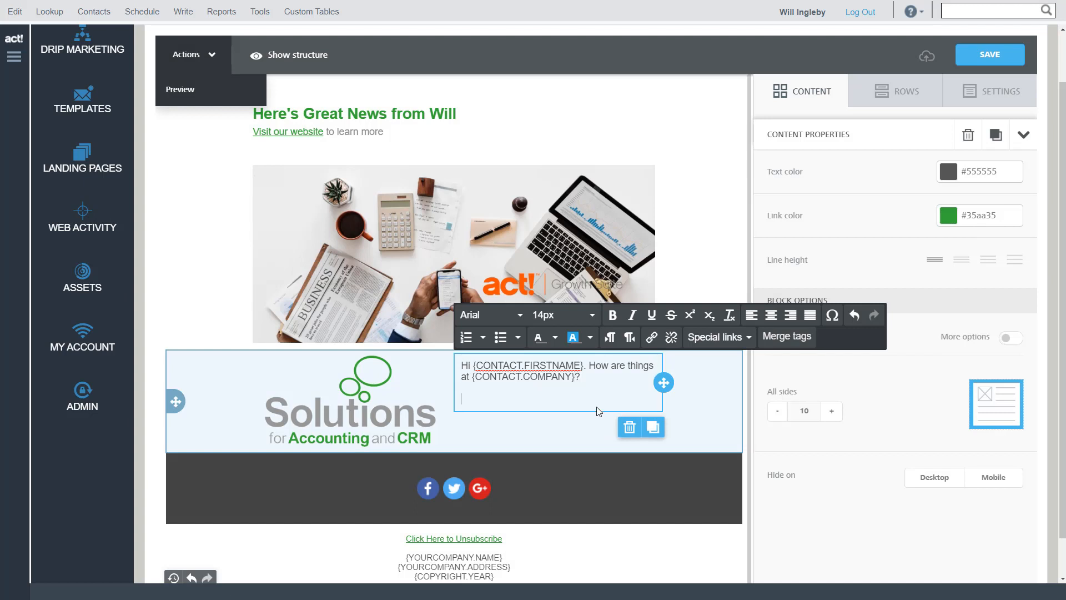
type("Some really great things are going on with Act! at the moment, and I wanted you to be among the first to know. Please check out our Blog and you'll see what all the excitement is about.")
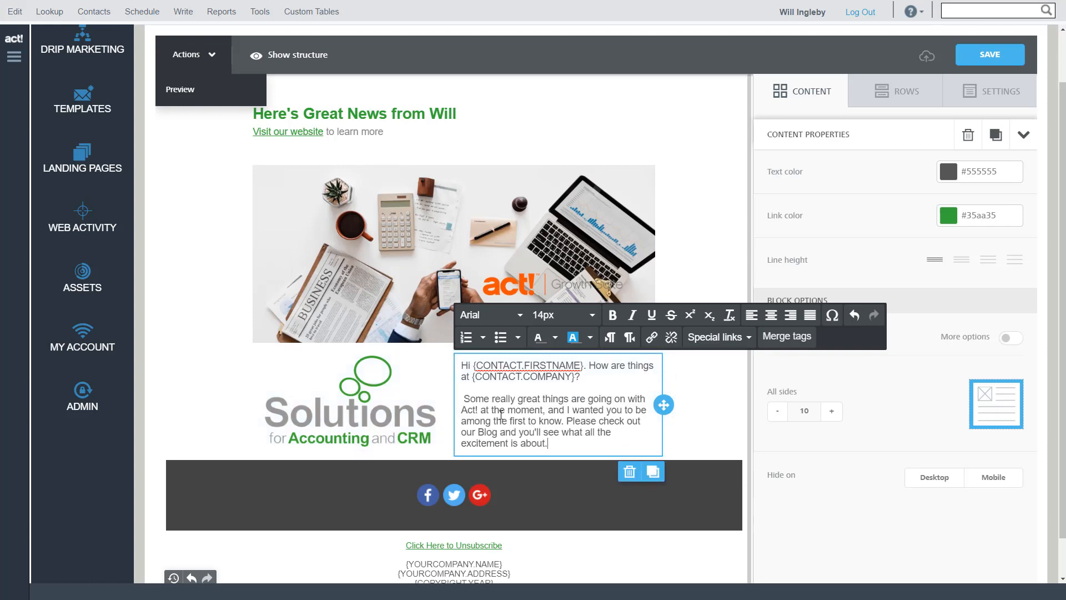
left_click(464, 398)
key("BackSpace")
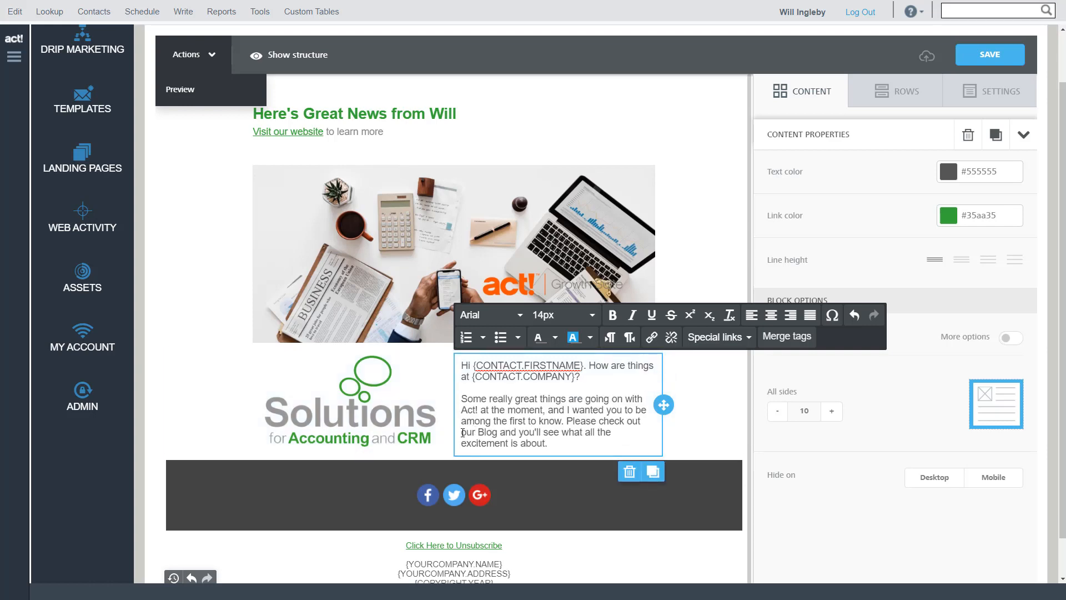
left_click_drag(463, 432, 498, 433)
left_click(651, 337)
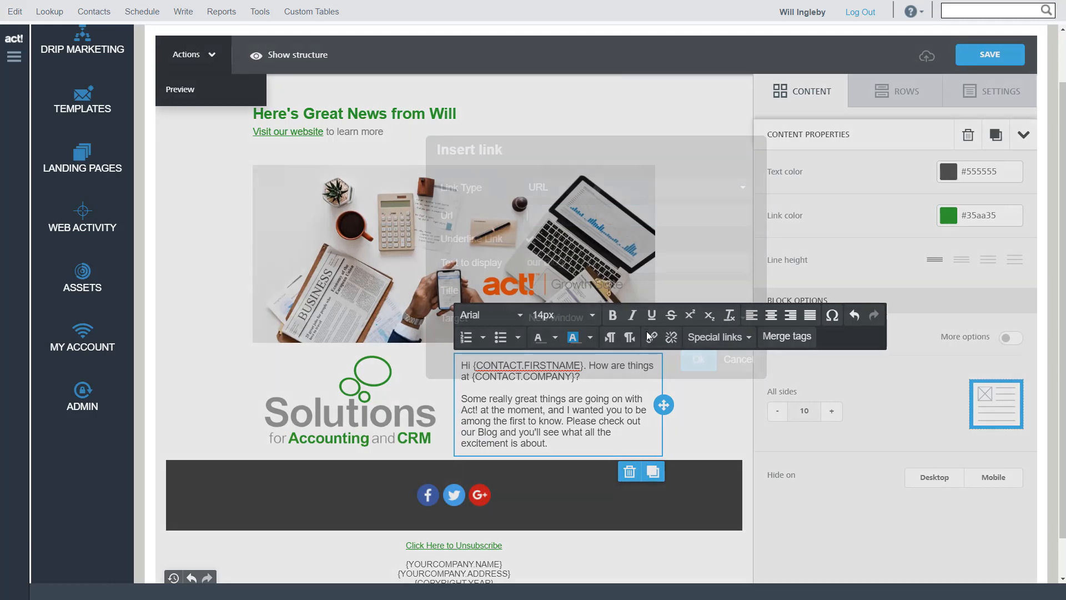
type("ww")
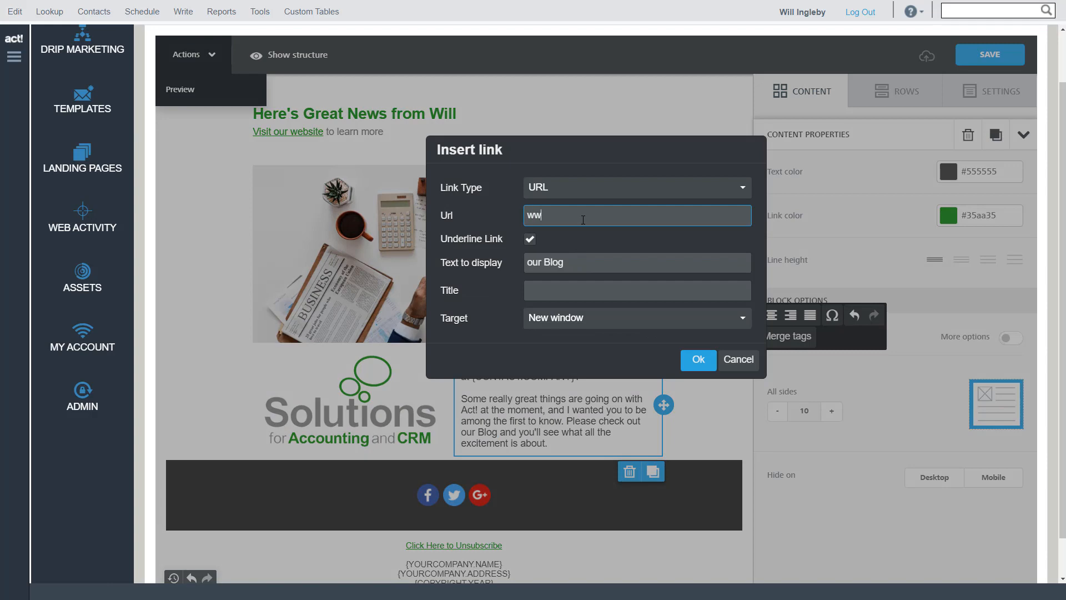
type("w.bbc.com")
left_click(697, 360)
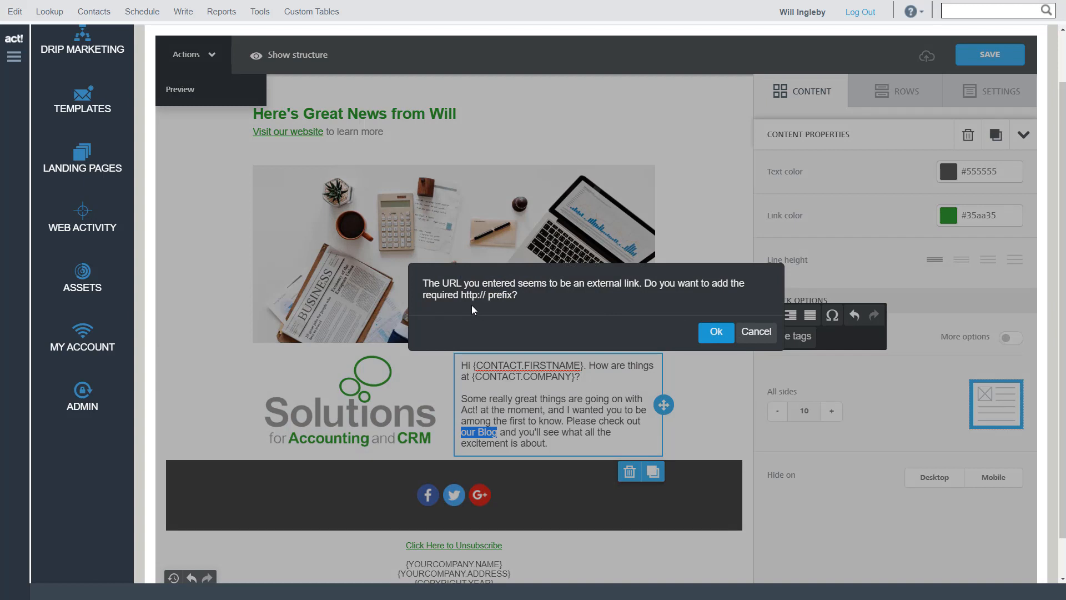
left_click(714, 335)
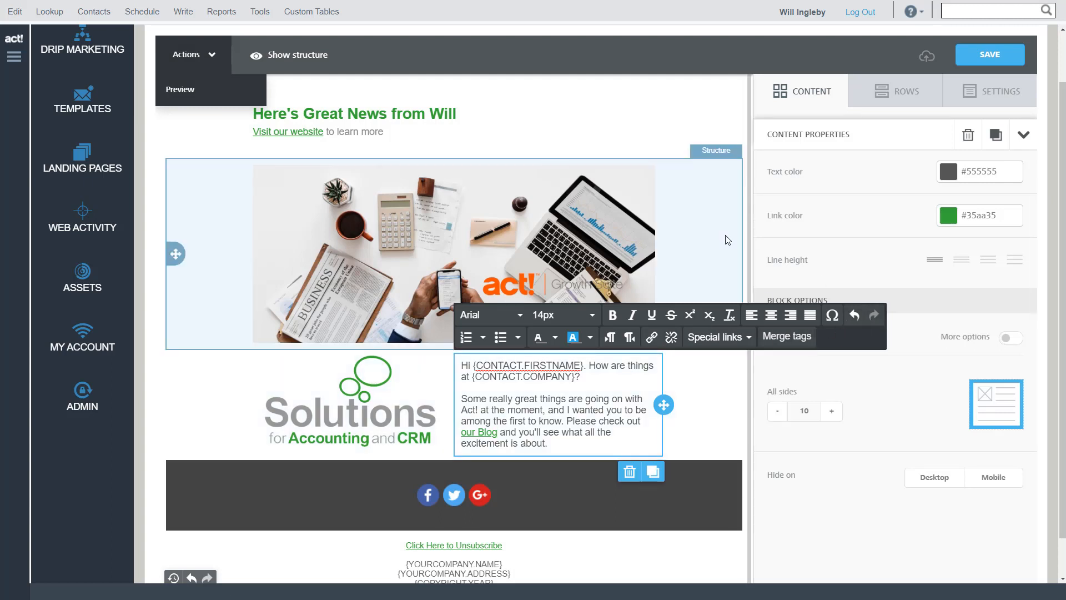
Place a button block directly below the greeting text in the logo row's second column
left_click(724, 425)
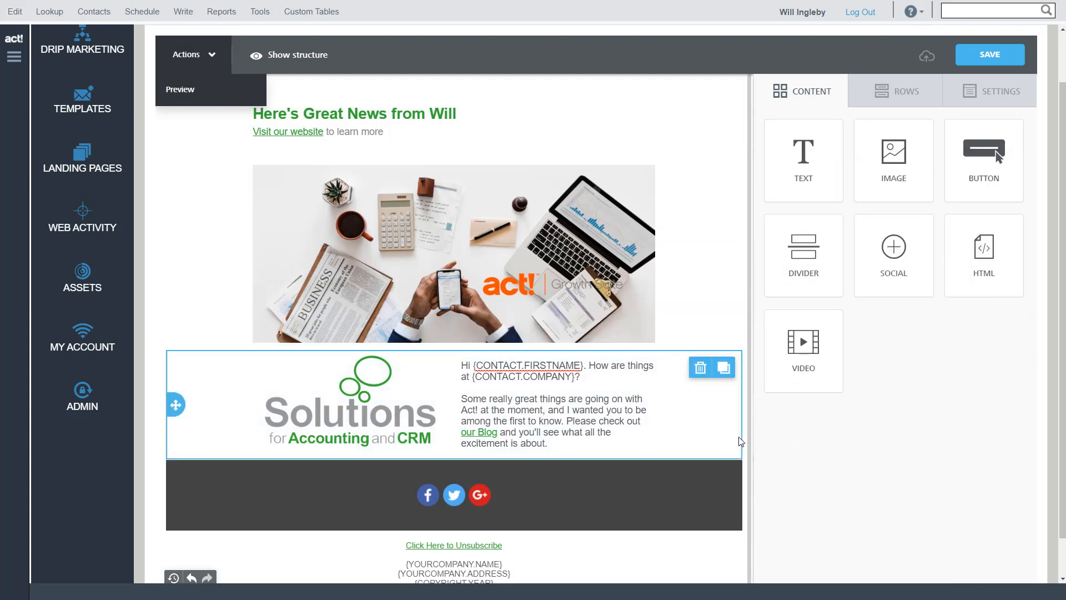
left_click(740, 441)
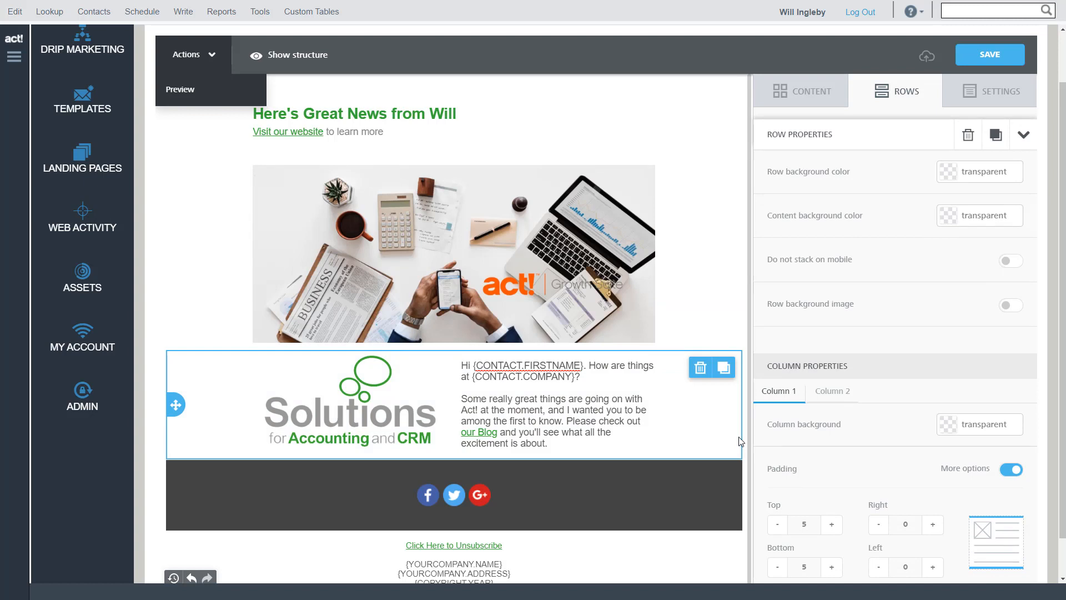
left_click(804, 98)
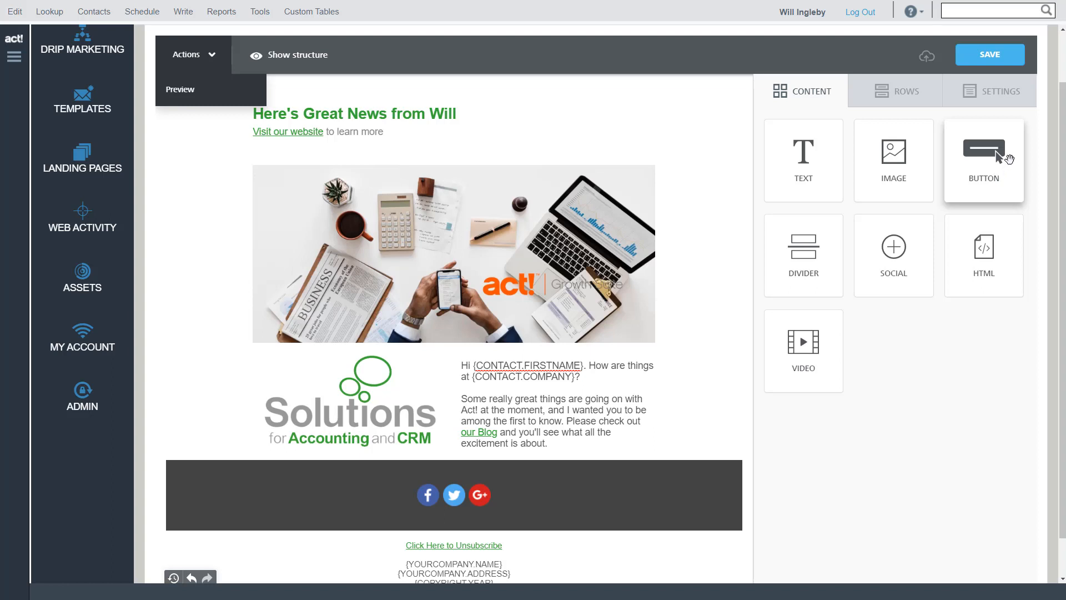
left_click_drag(992, 158, 461, 463)
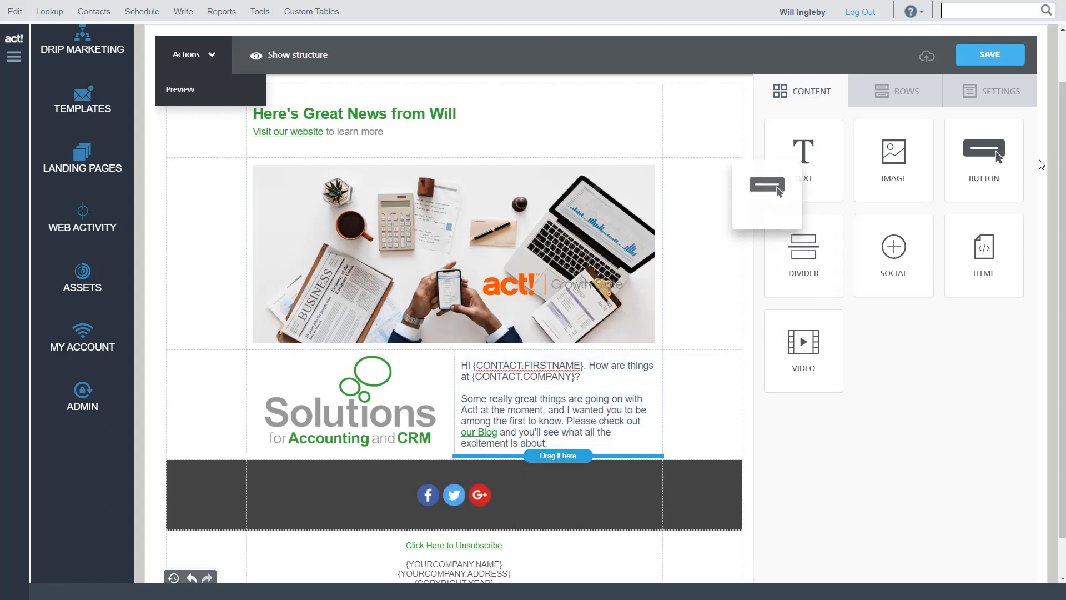
Insert a one-column row between the logo row and the social icons, and delete the button under the greeting text
left_click(922, 106)
left_click_drag(822, 153, 392, 489)
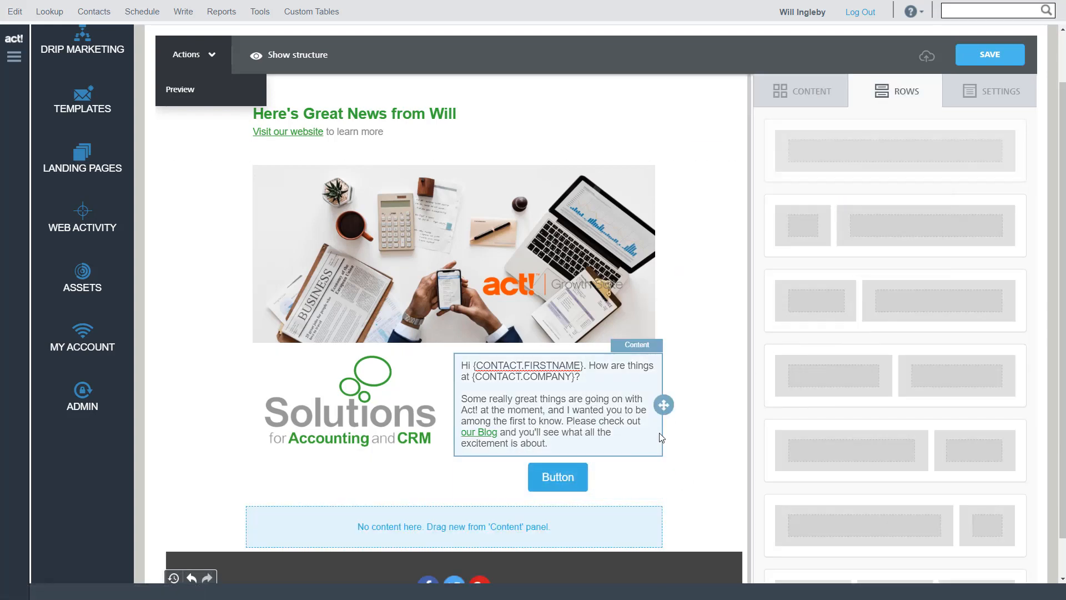
left_click(642, 479)
left_click(624, 520)
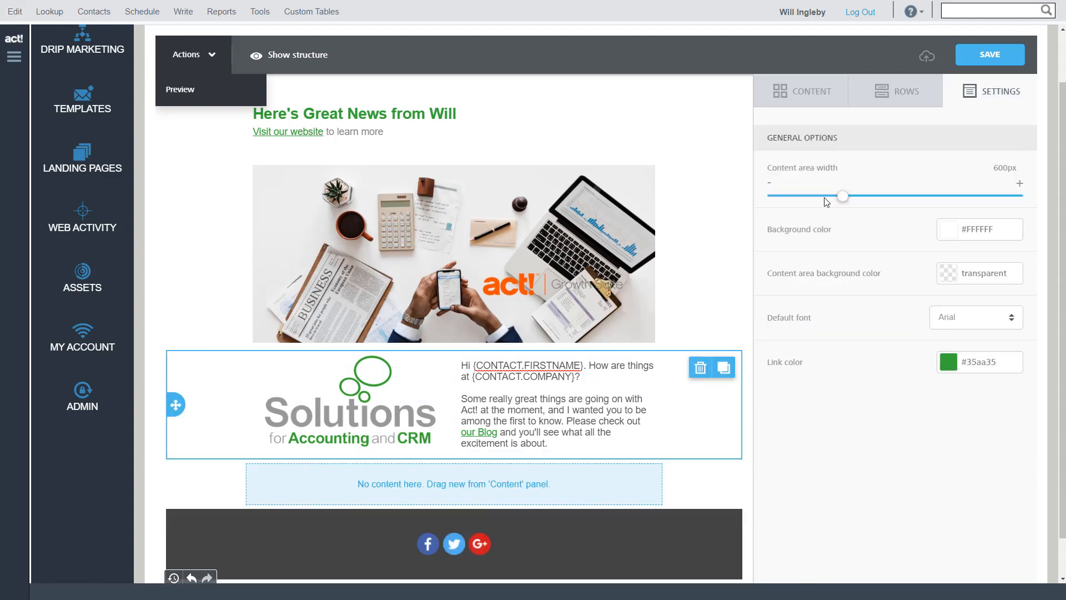
Place a button block in the empty one-column row above the social icons
left_click(897, 91)
left_click(802, 91)
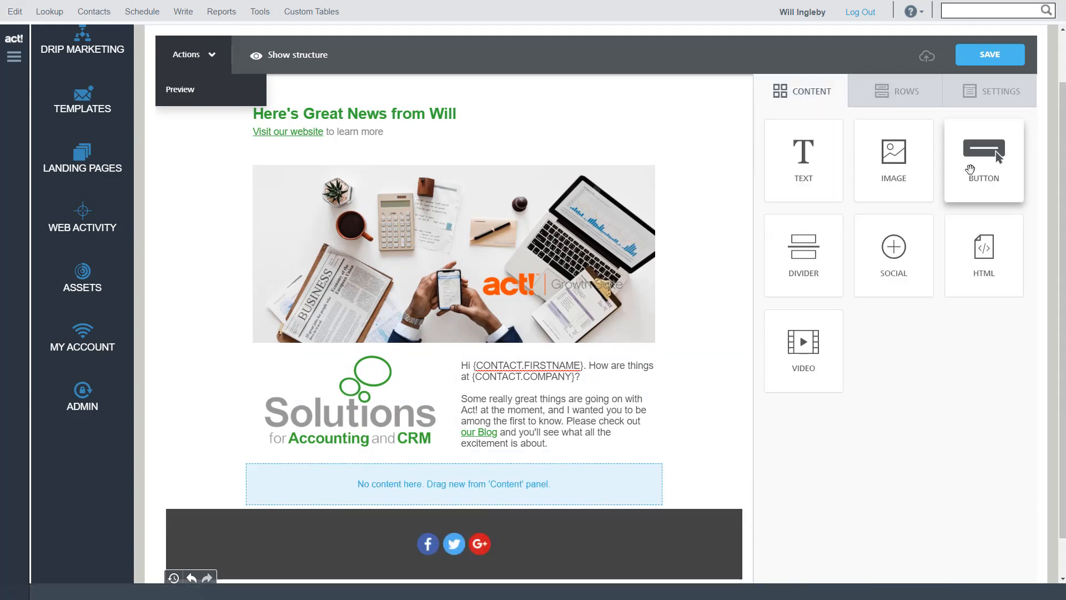
left_click_drag(977, 161, 466, 477)
left_click(454, 483)
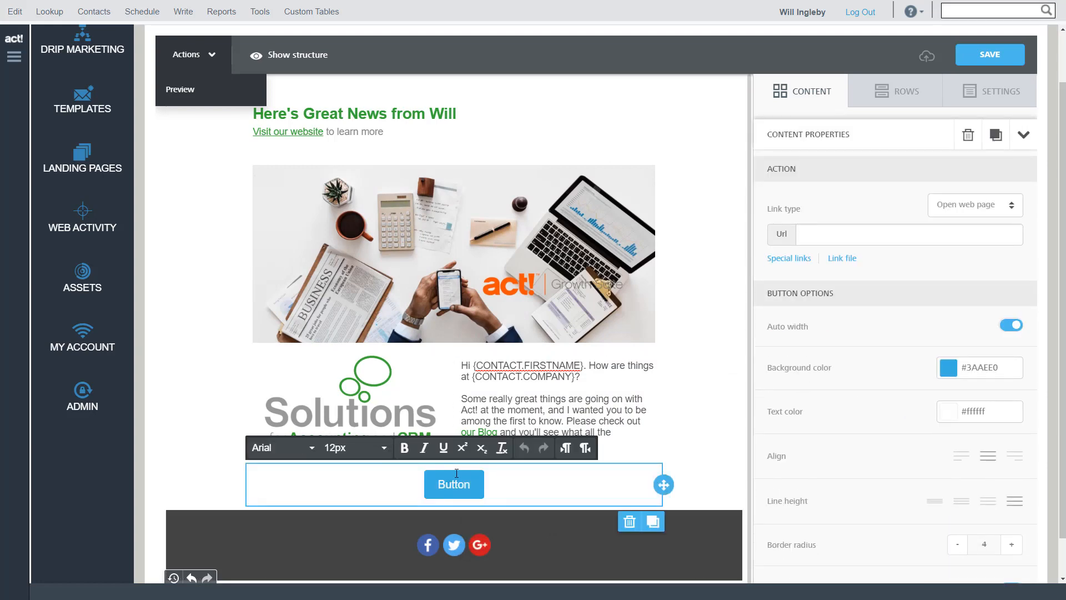
left_click(410, 476)
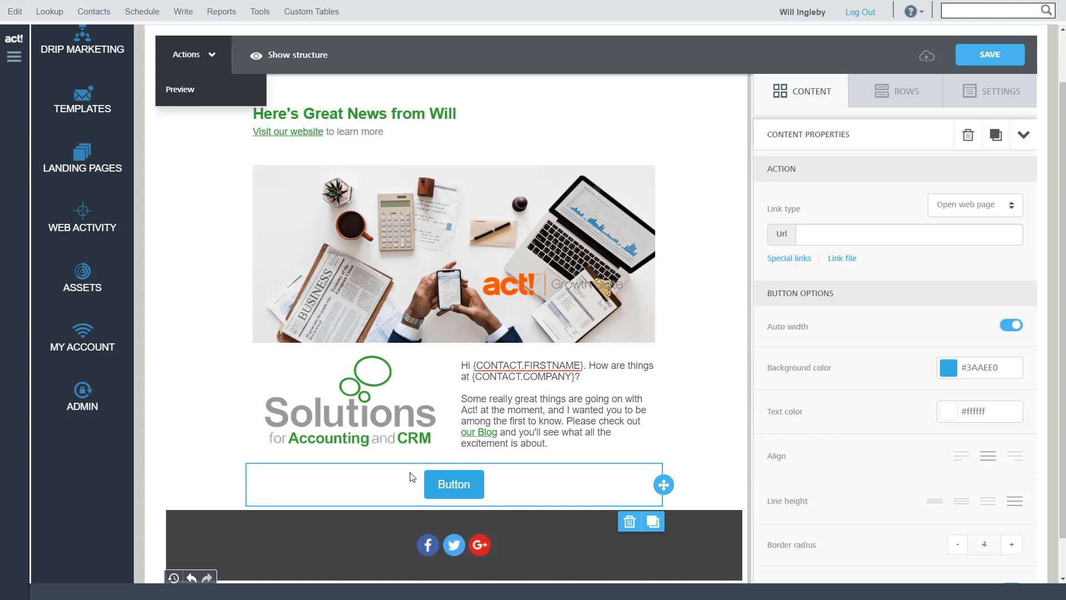
Add a text block above the button reading "Have you registered for our Summer event? There's no time like the present..."
left_click(894, 92)
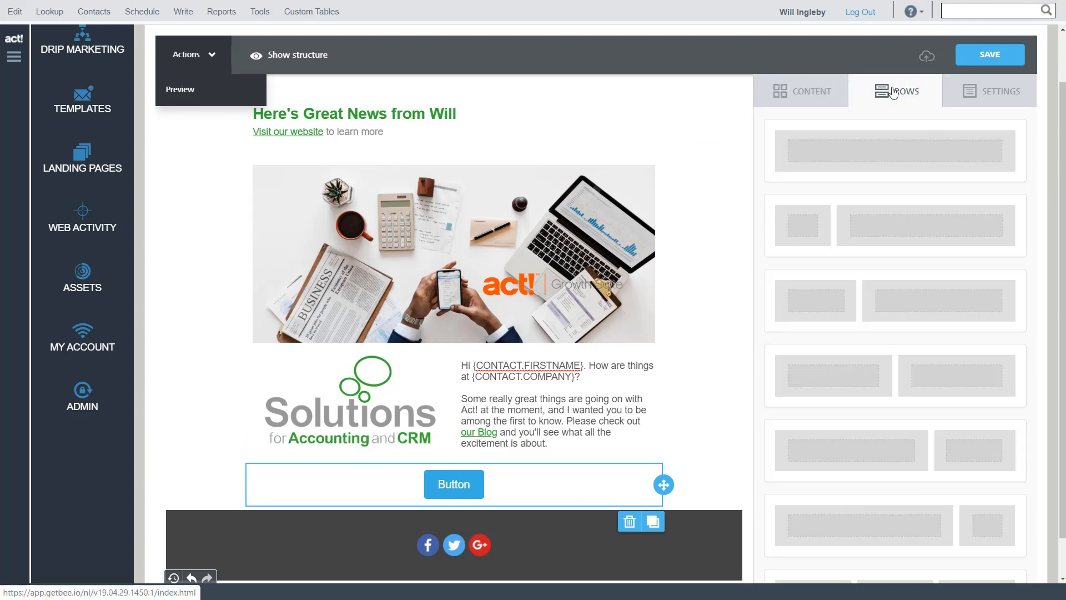
left_click(816, 91)
mouse_move(805, 161)
left_mouse_down()
mouse_move(602, 332)
mouse_move(477, 489)
mouse_move(476, 473)
mouse_move(291, 481)
mouse_move(244, 505)
left_mouse_up()
type("Hav")
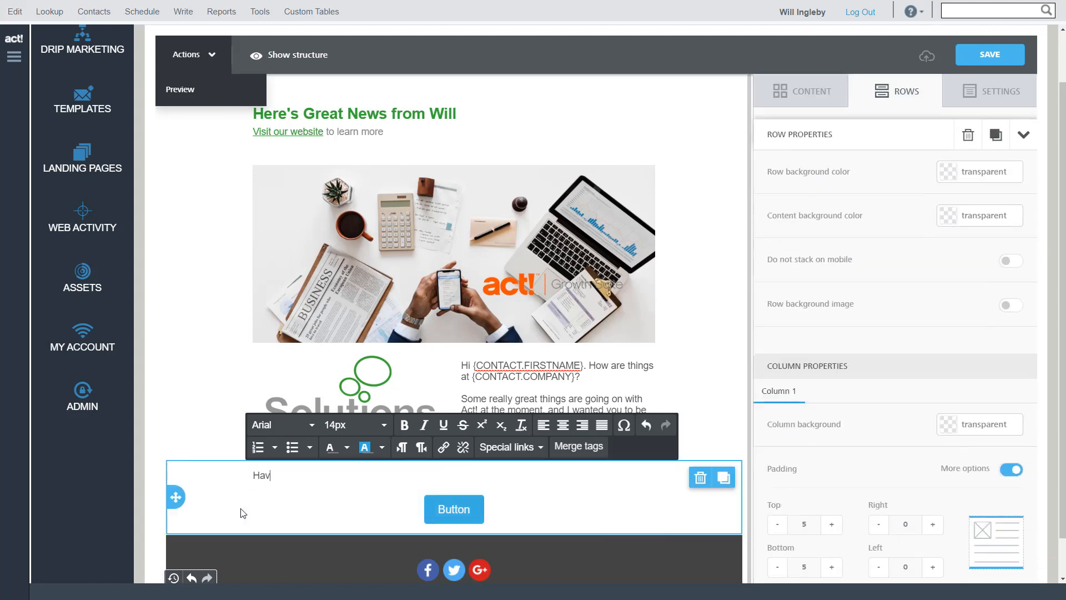
type("e you registered for our Summer even")
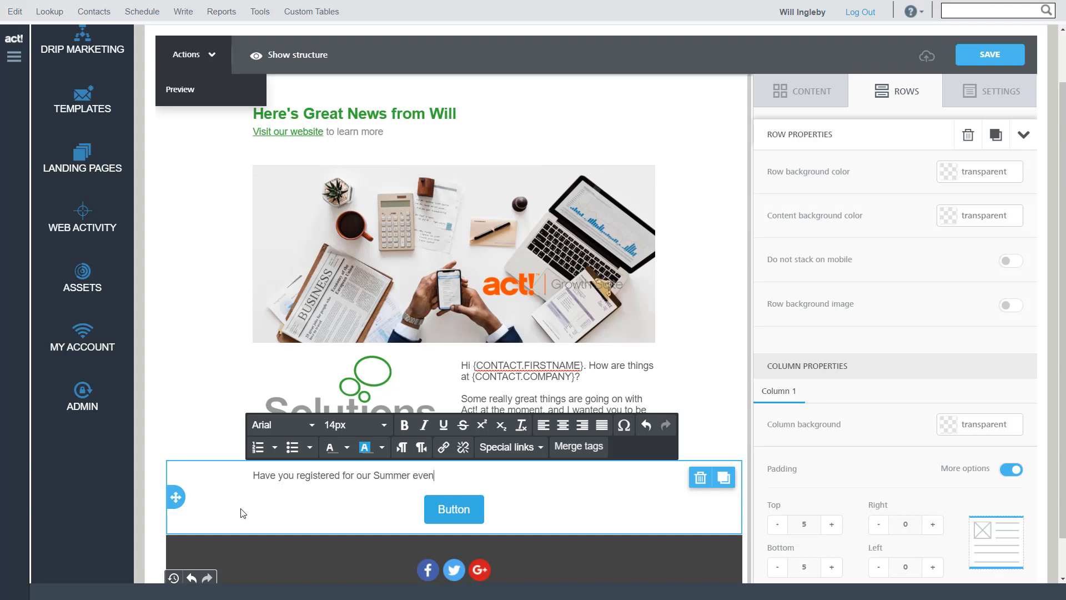
type("t? There's no time loike the present...")
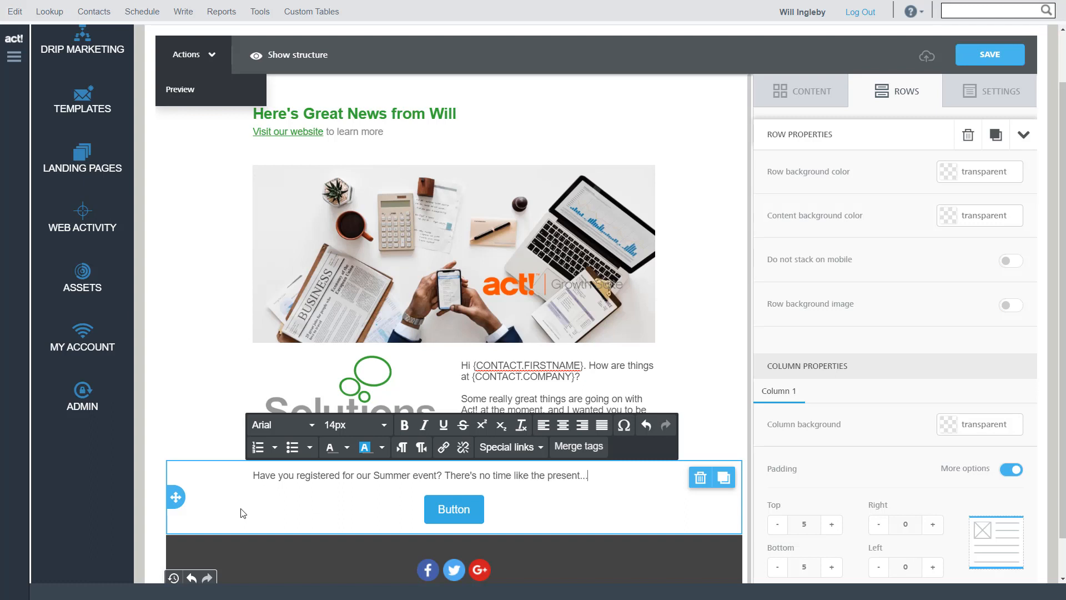
Set the background color of the button above the social icons to #35aa35
left_click(472, 514)
left_click(468, 515)
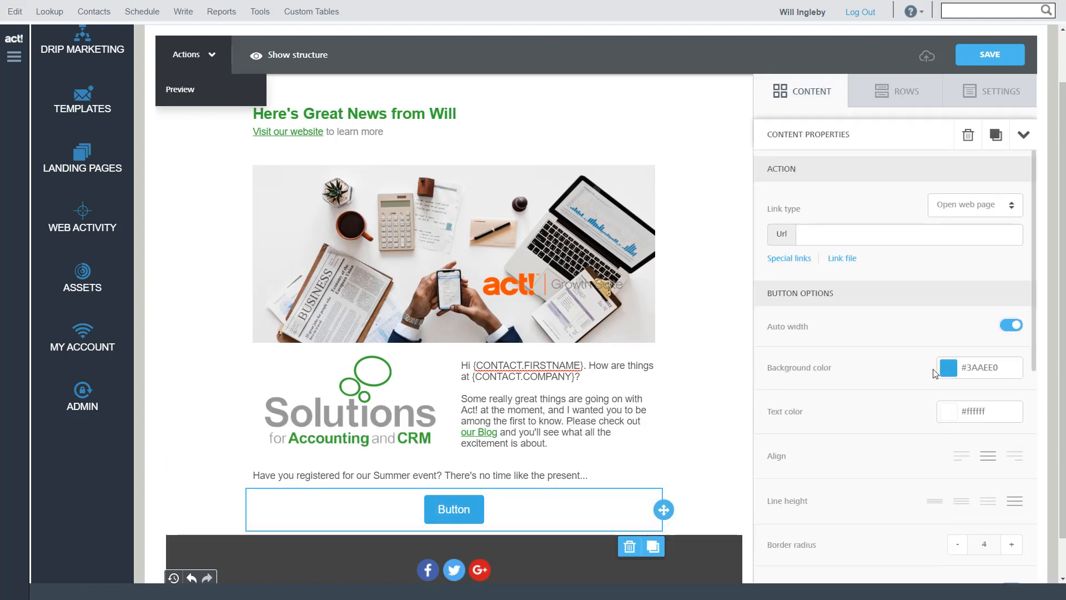
left_click_drag(997, 367, 971, 370)
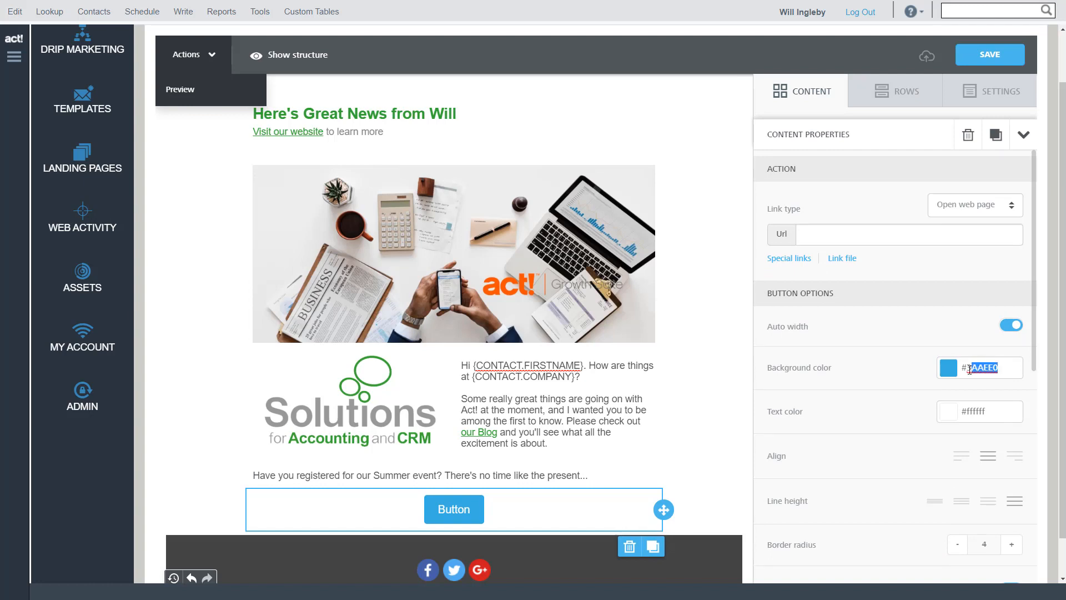
type("5")
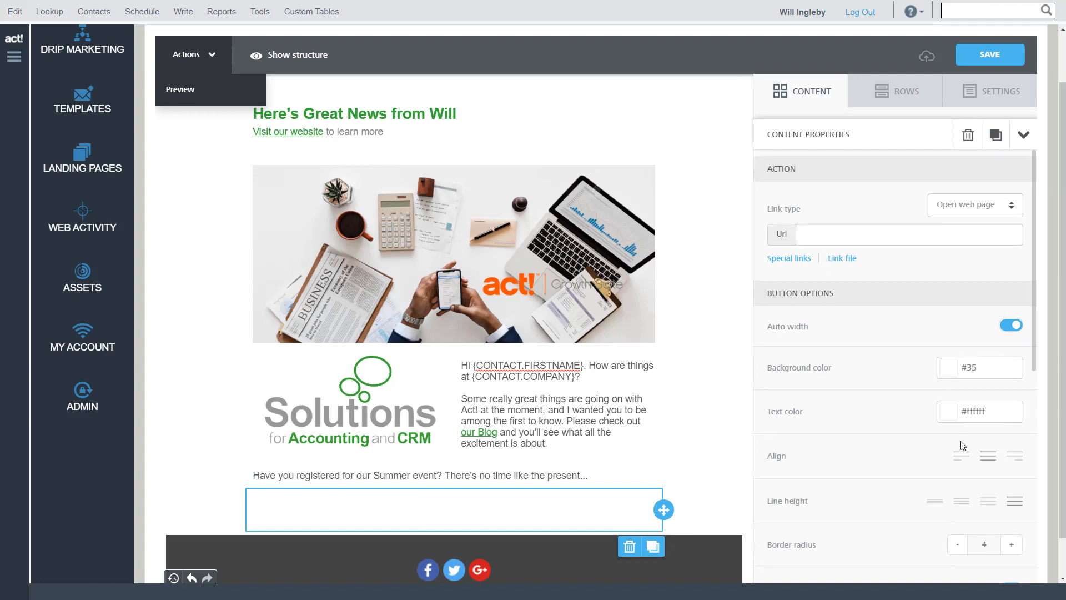
type("aa35")
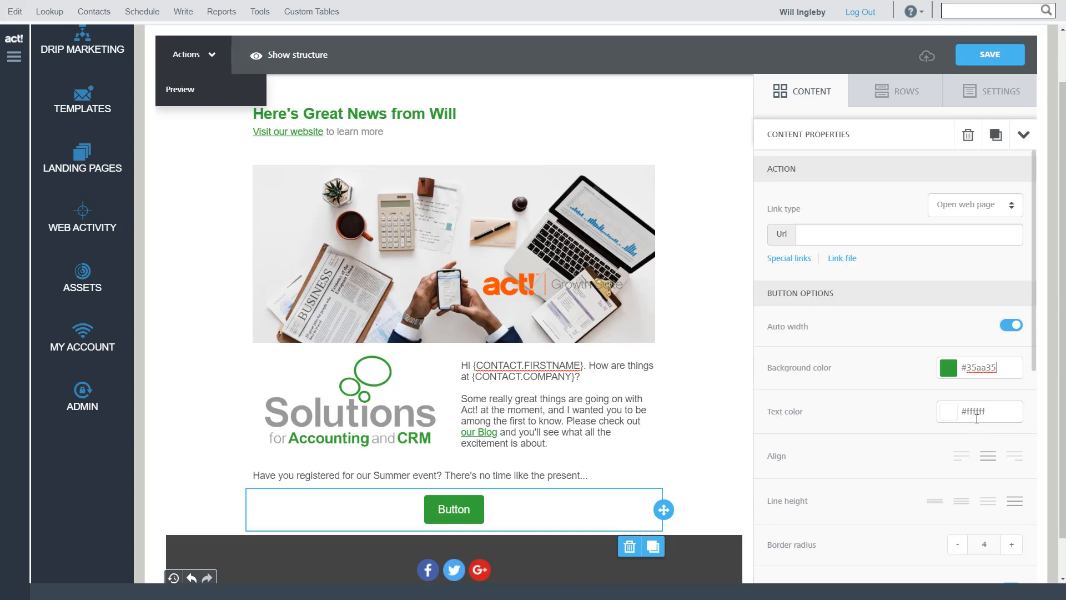
Turn off the button's auto width and set its width to 55%
scroll(858, 410, "down", 3)
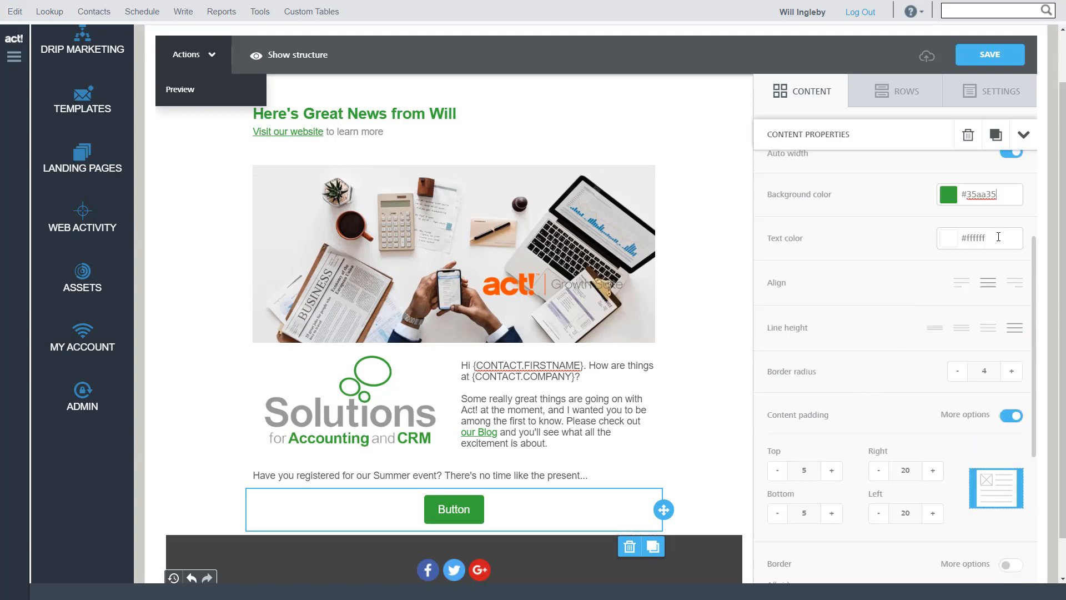
scroll(998, 240, "up", 5)
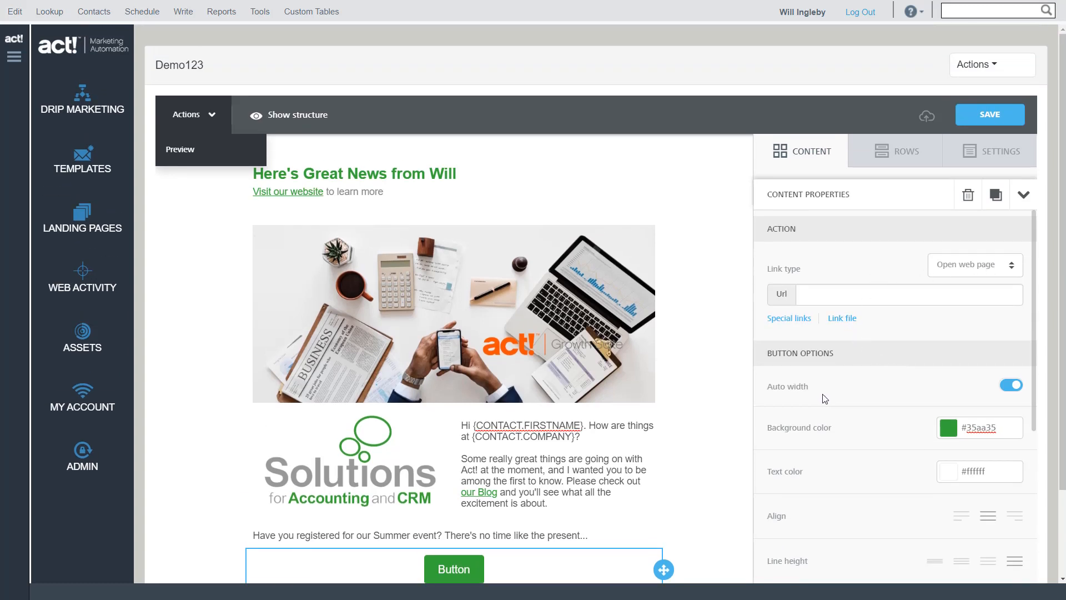
left_click(1006, 388)
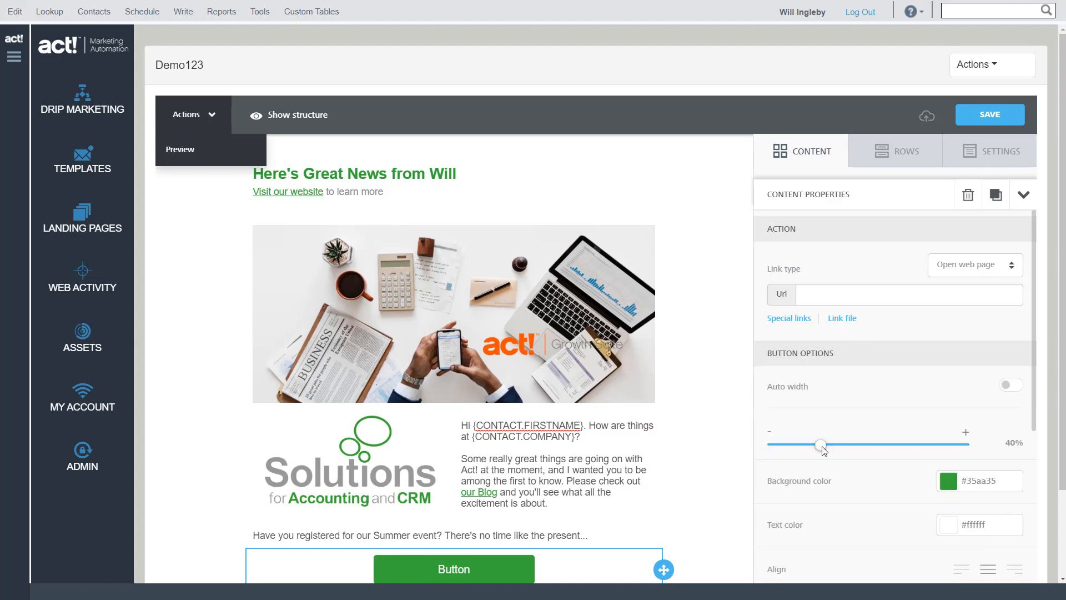
left_click_drag(822, 446, 856, 449)
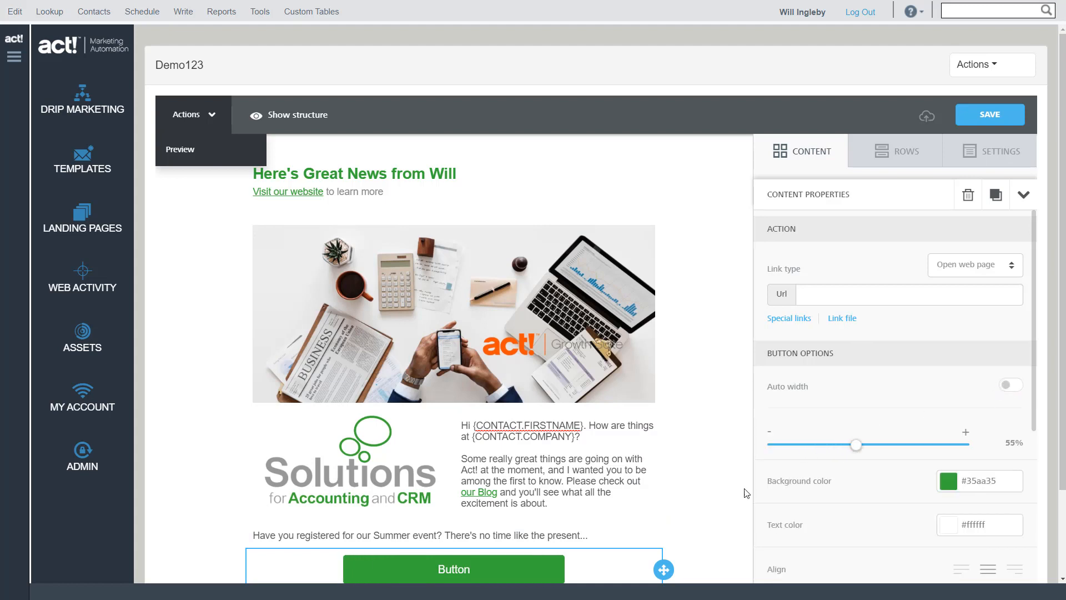
Replace the button's label with "Register Now For Our Summer Event!"
left_click(469, 568)
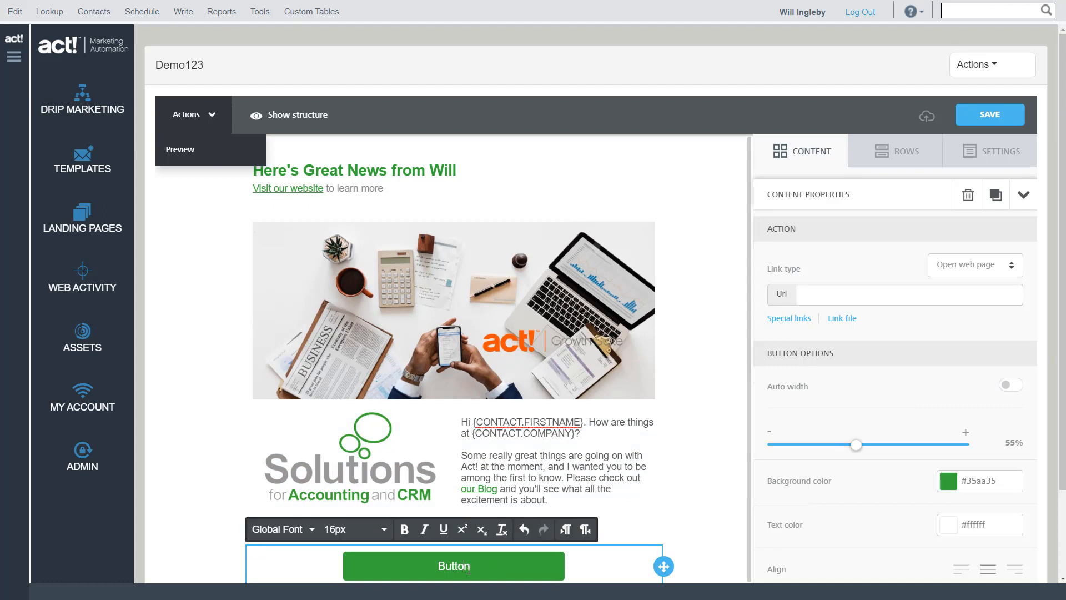
left_click_drag(469, 568, 432, 595)
type("Reg")
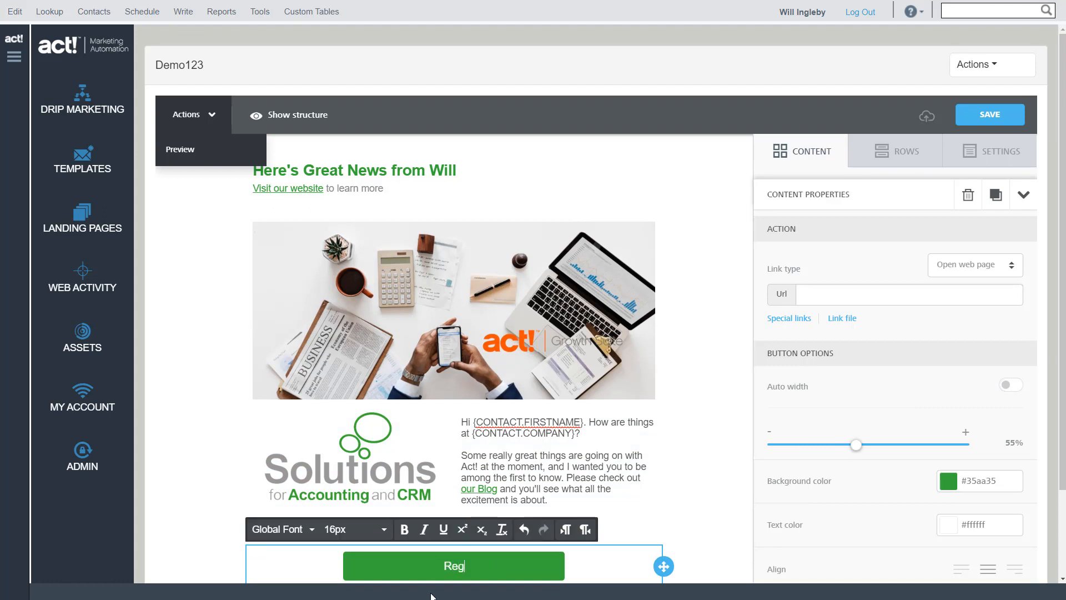
type("ister Now For Our S")
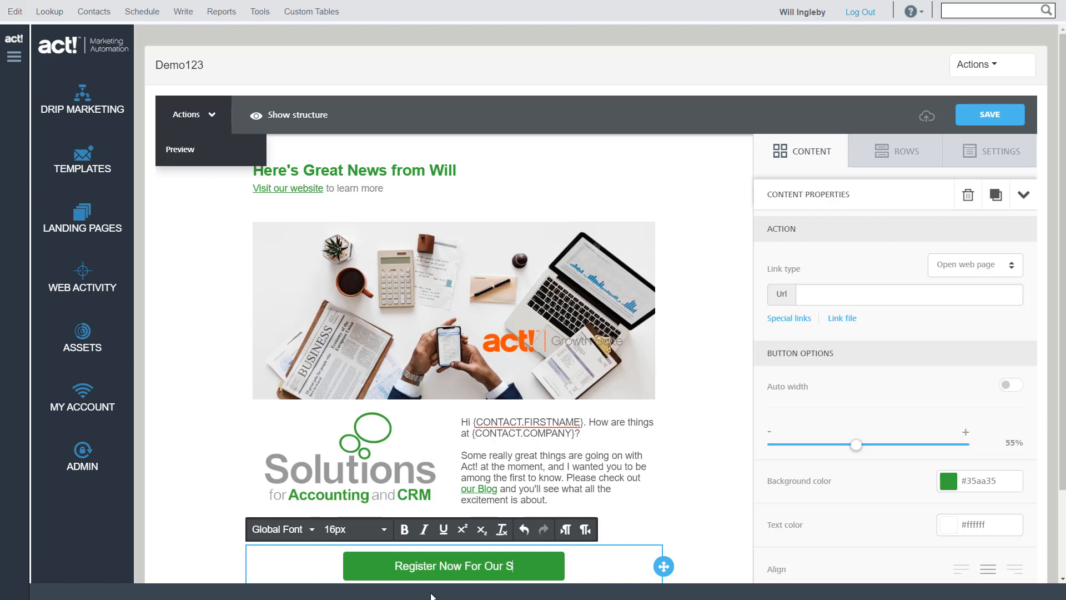
type("ummer Eve")
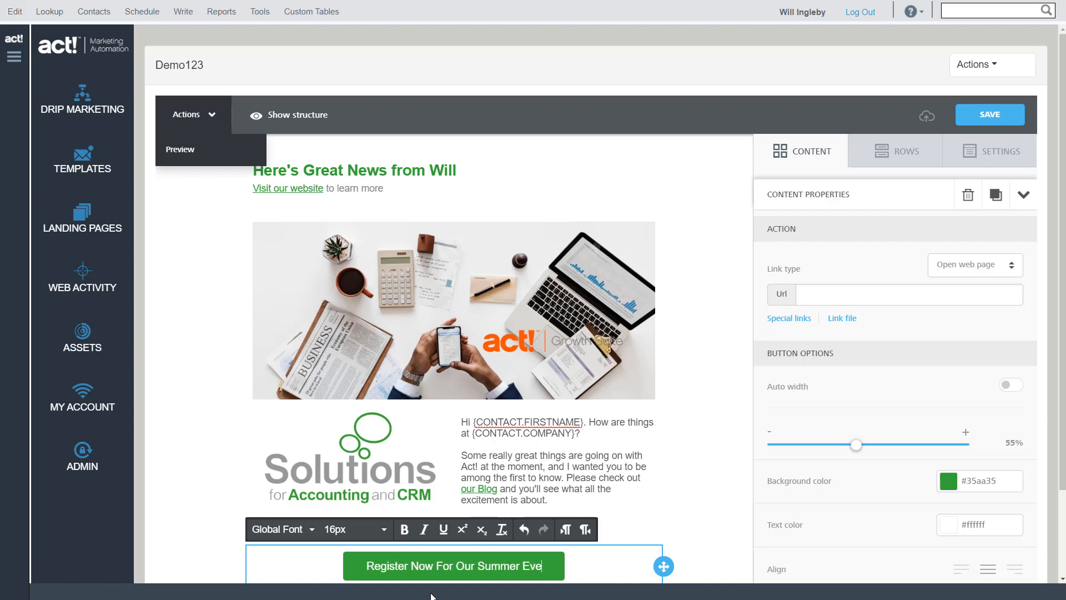
type("nt!")
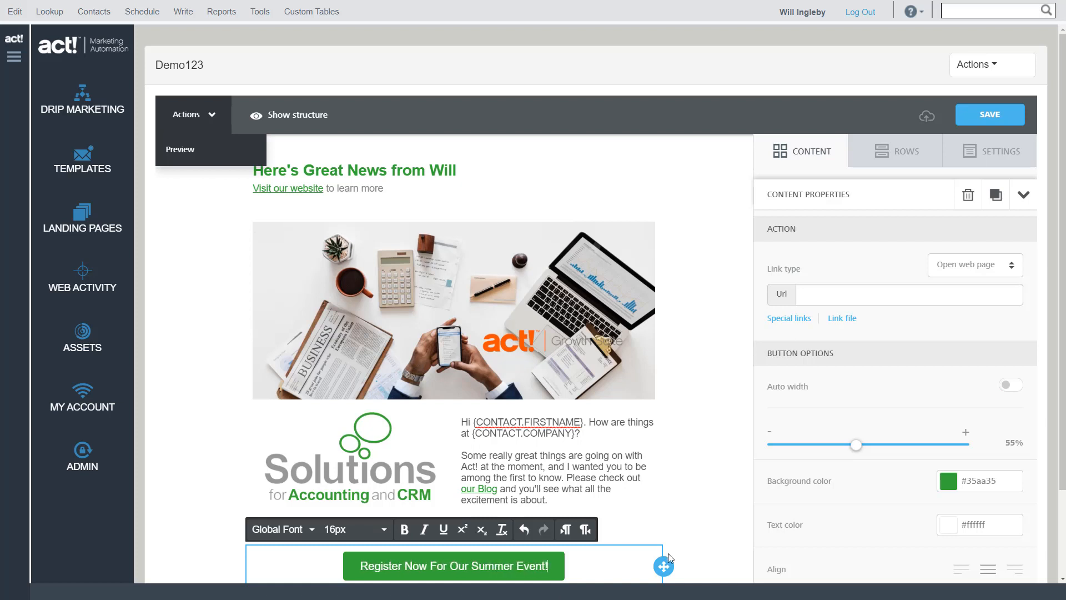
Examine the button's alignment, line height, border radius, content padding, border and block options
scroll(1063, 328, "down", 2)
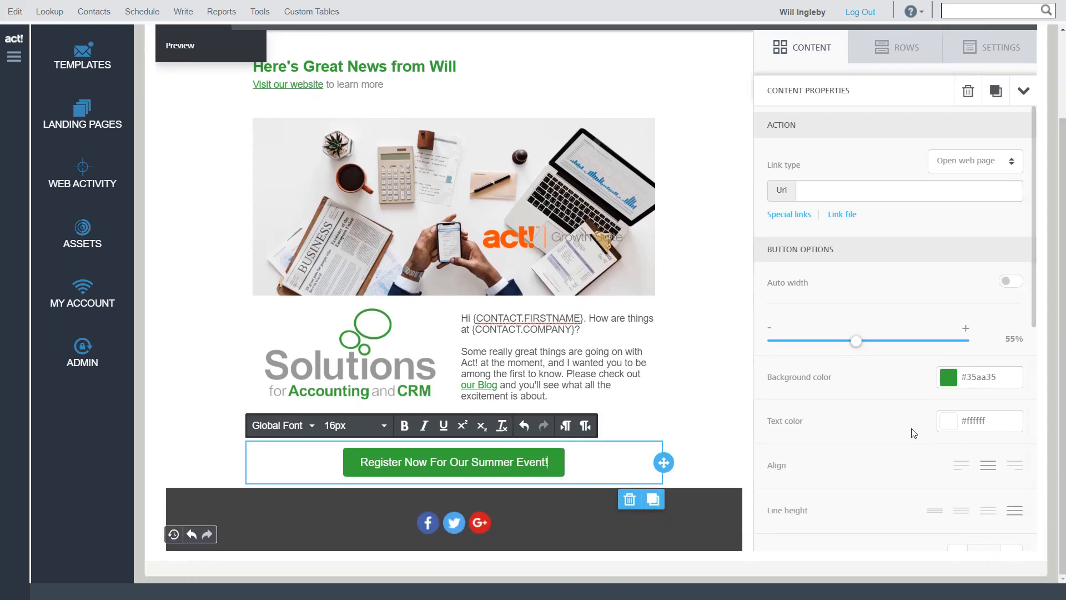
scroll(916, 431, "down", 3)
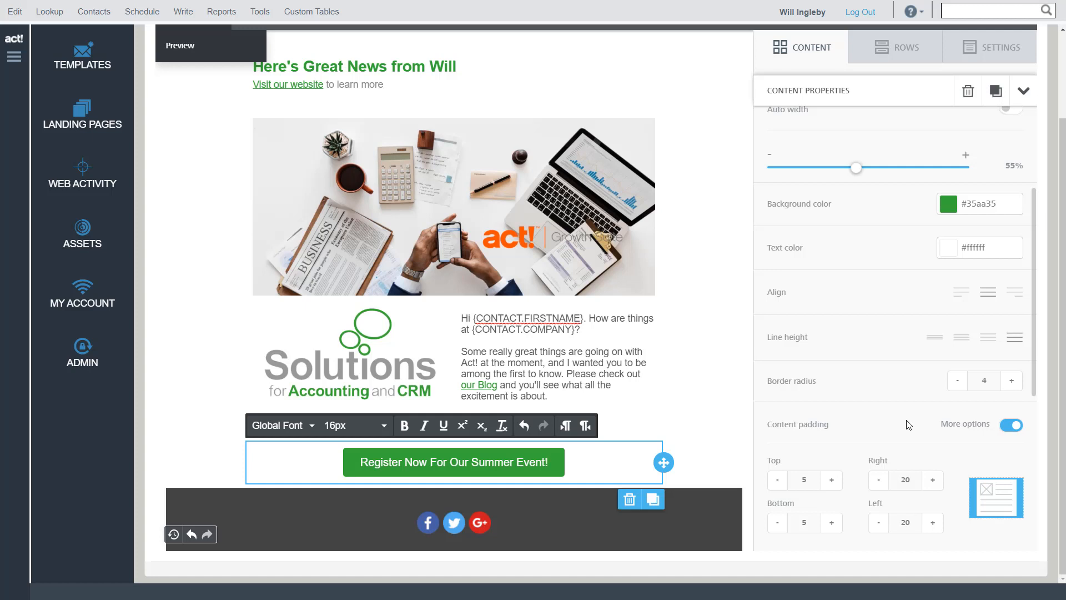
scroll(912, 411, "down", 6)
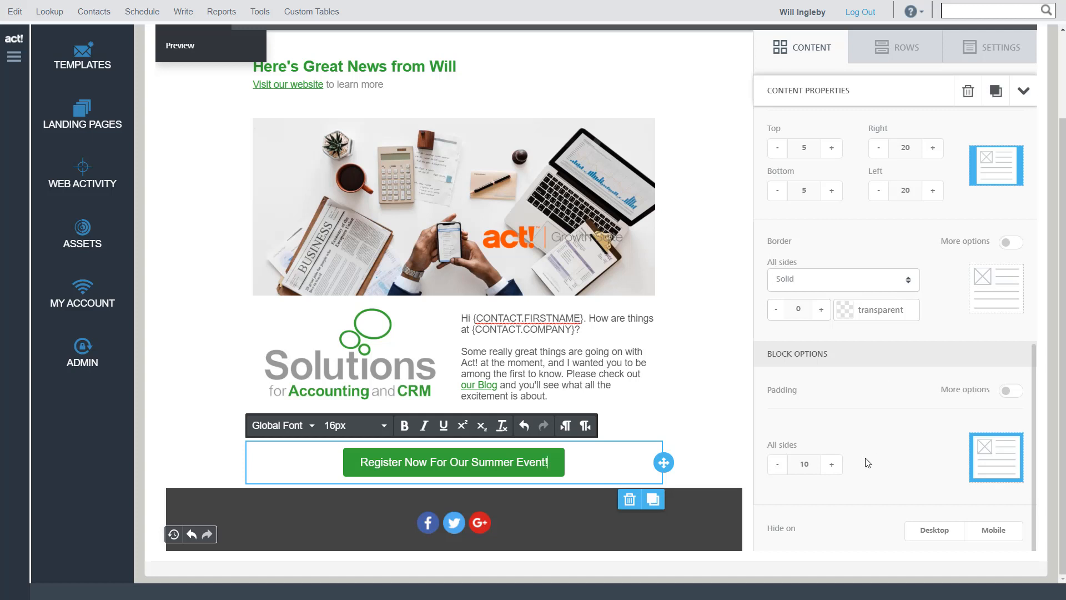
scroll(869, 461, "up", 3)
scroll(869, 461, "up", 3)
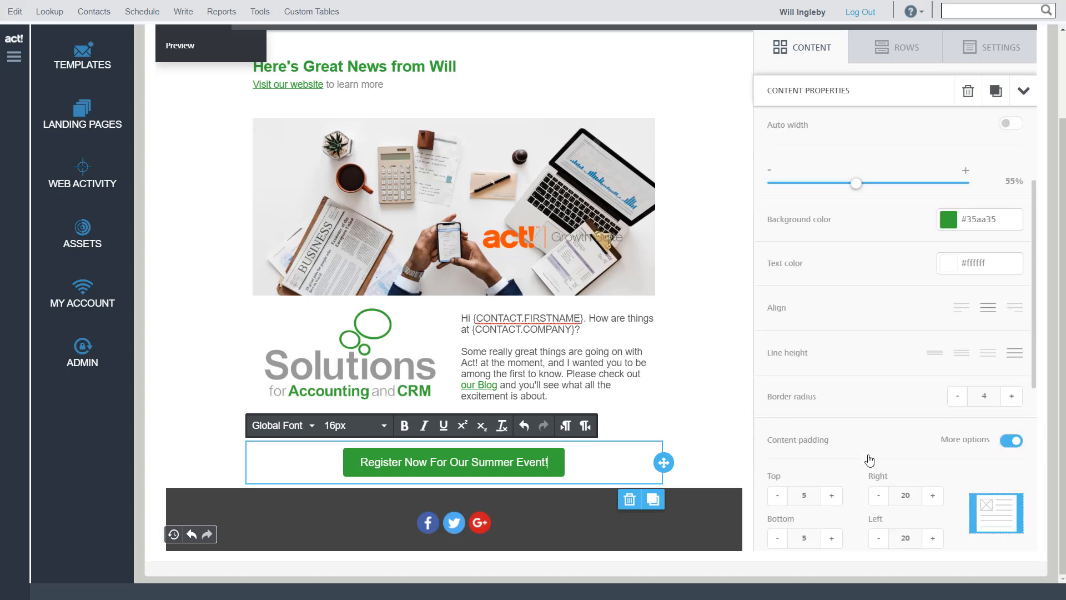
scroll(869, 461, "up", 5)
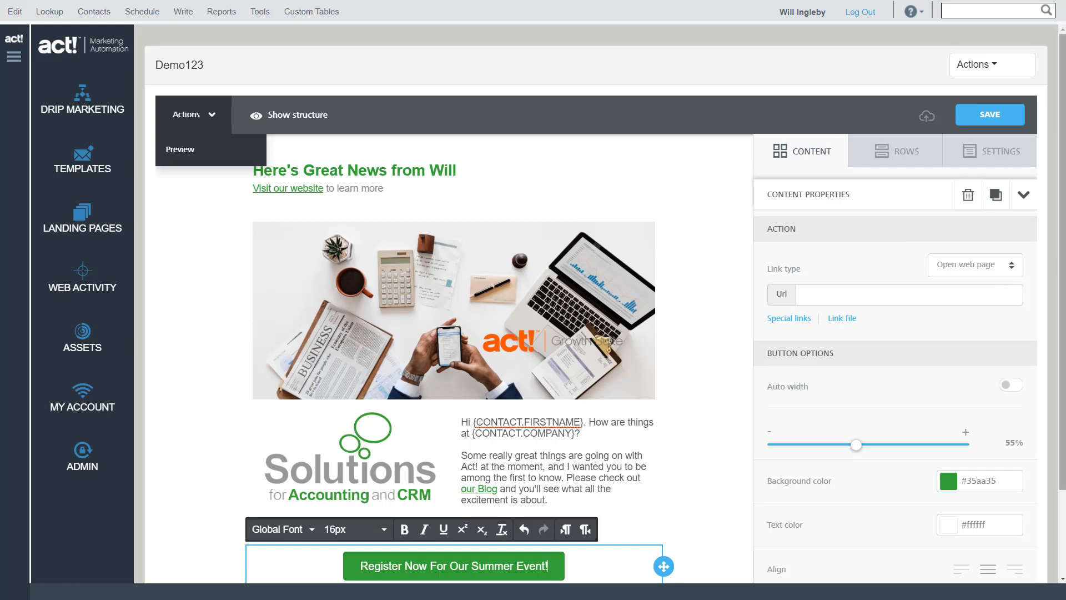
scroll(1063, 266, "down", 1)
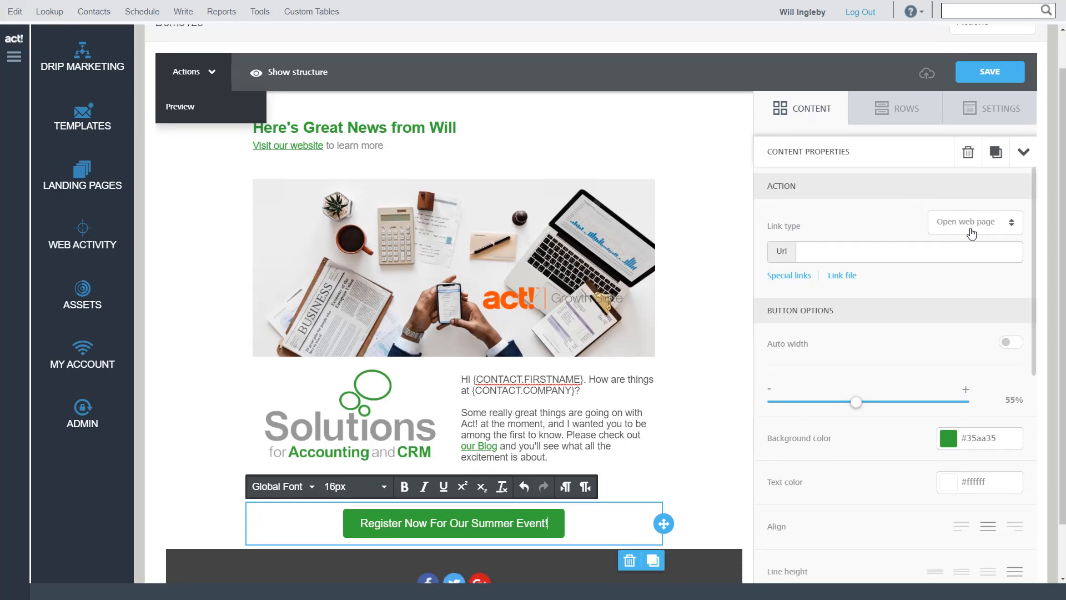
Check which link types are available for the button's action, and save the template
left_click(970, 233)
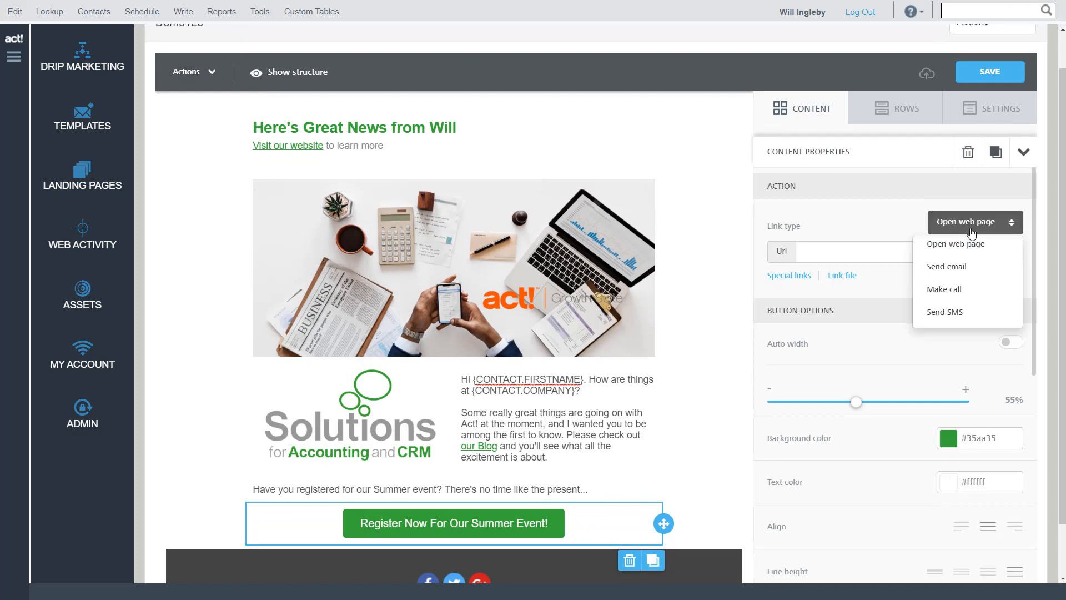
left_click(879, 254)
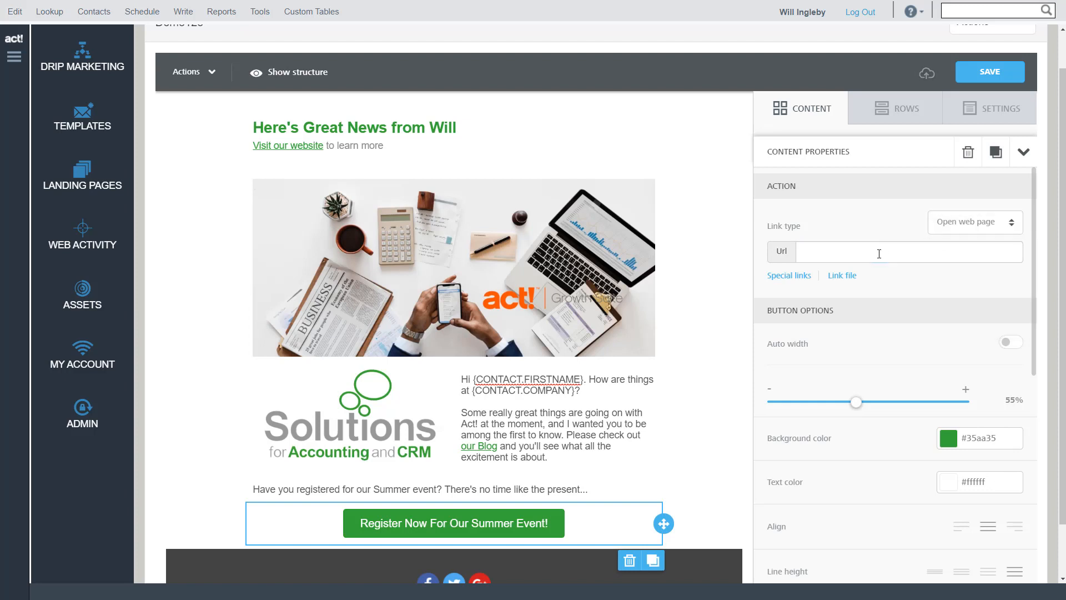
left_click(990, 72)
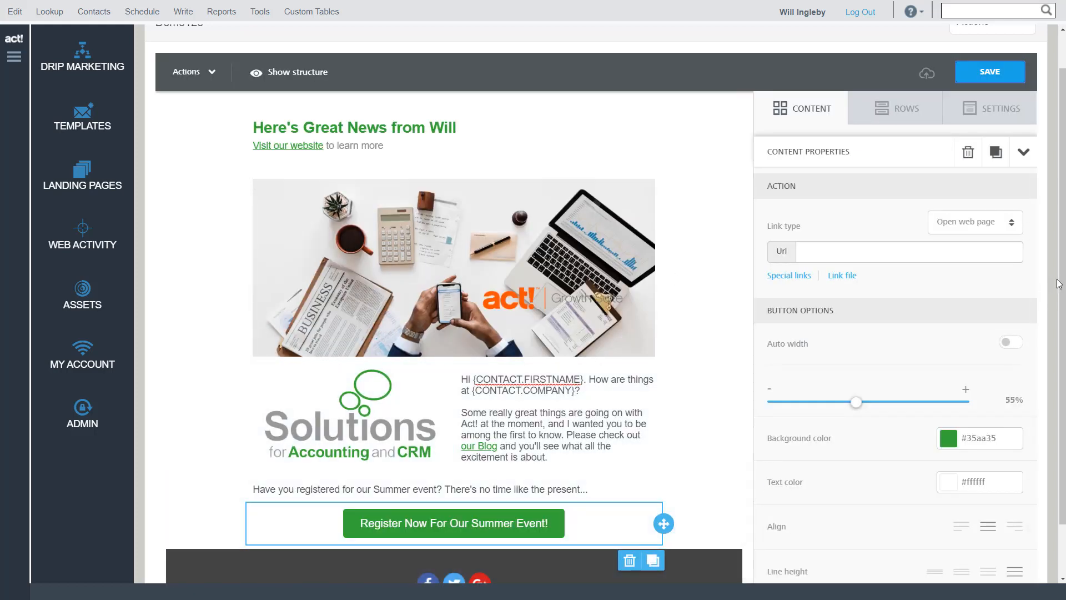
Insert a one-column row between the registration button and the social icons, and place a video block in it
left_click_drag(1061, 278, 1060, 342)
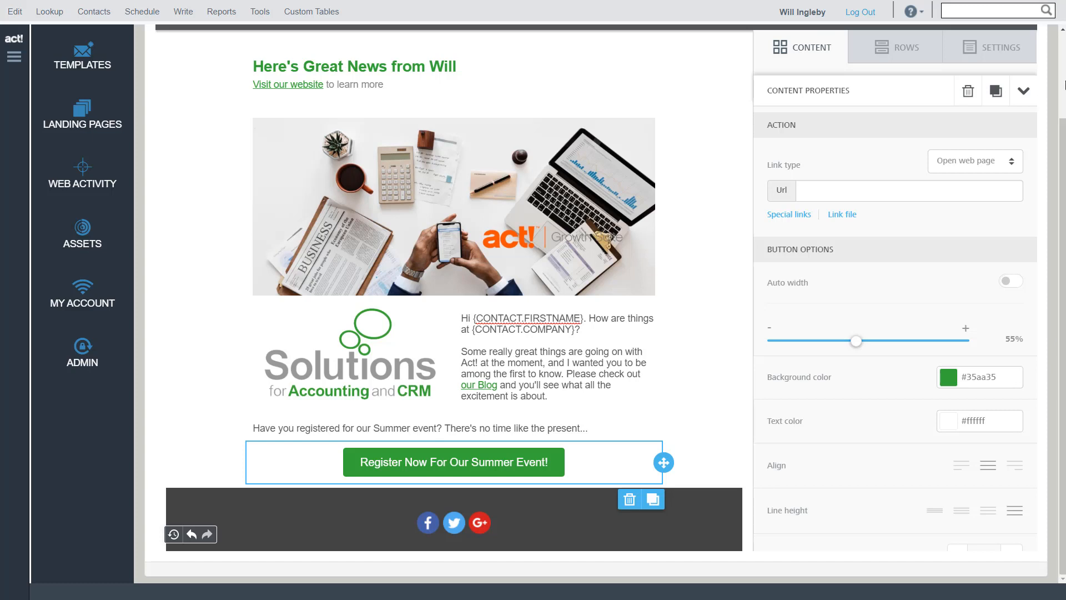
left_click(904, 50)
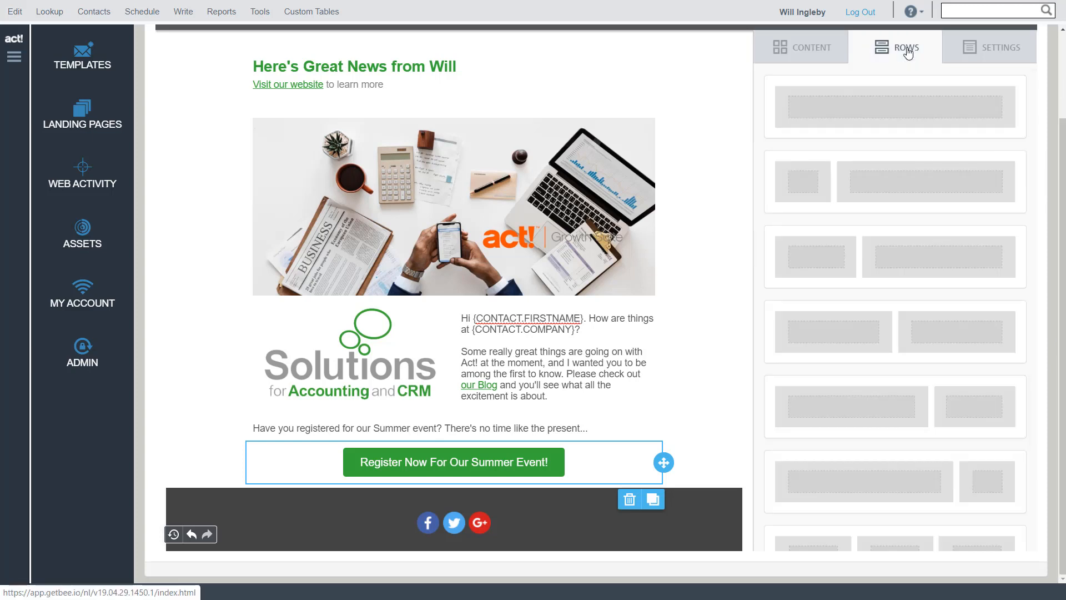
left_click_drag(870, 113, 390, 487)
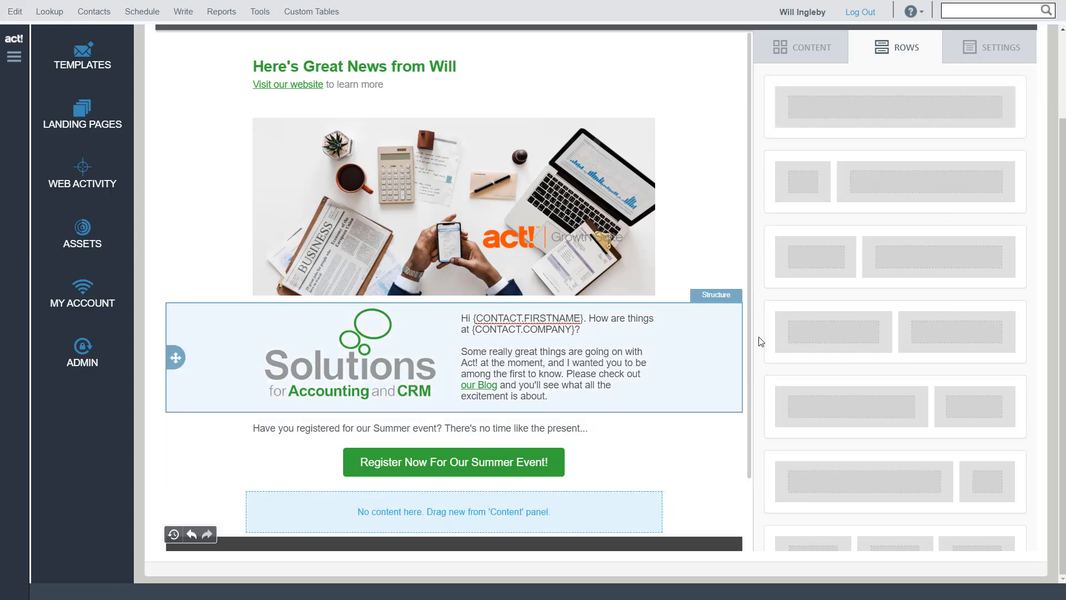
left_click(822, 53)
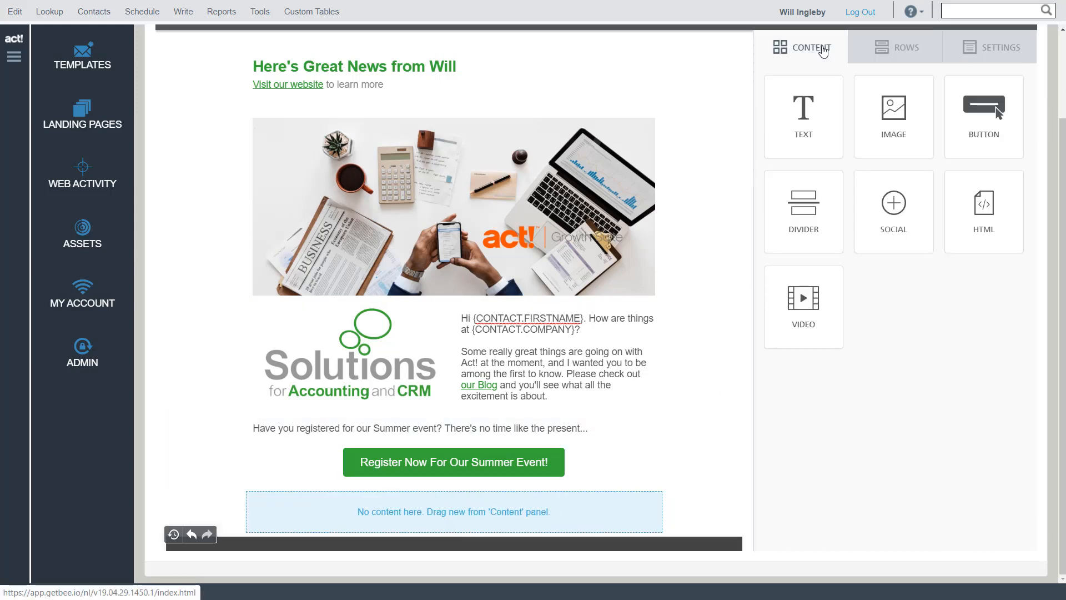
left_click_drag(774, 335, 462, 514)
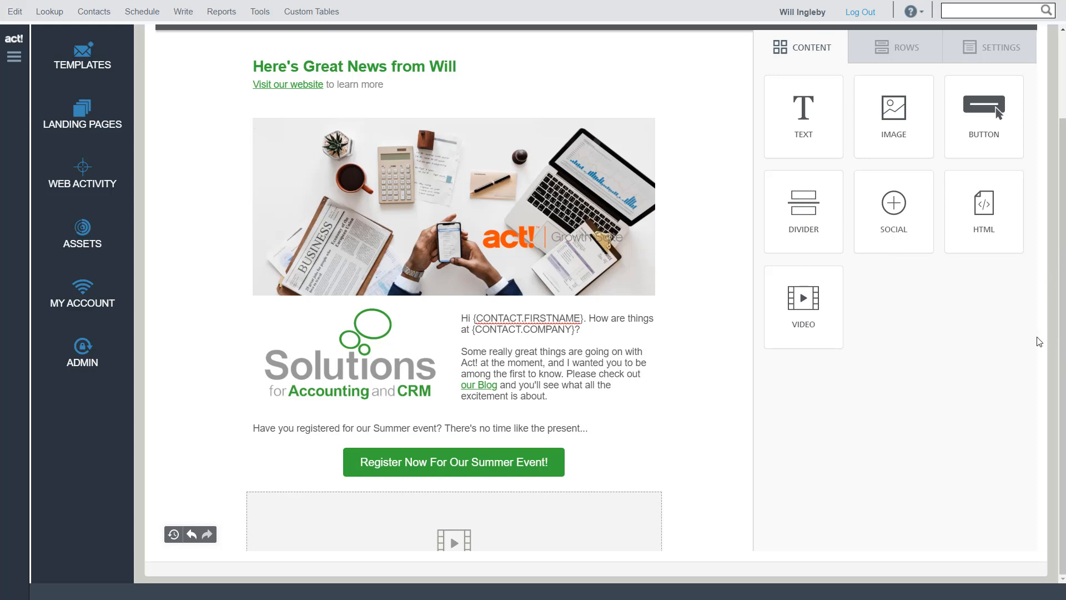
scroll(617, 414, "down", 5)
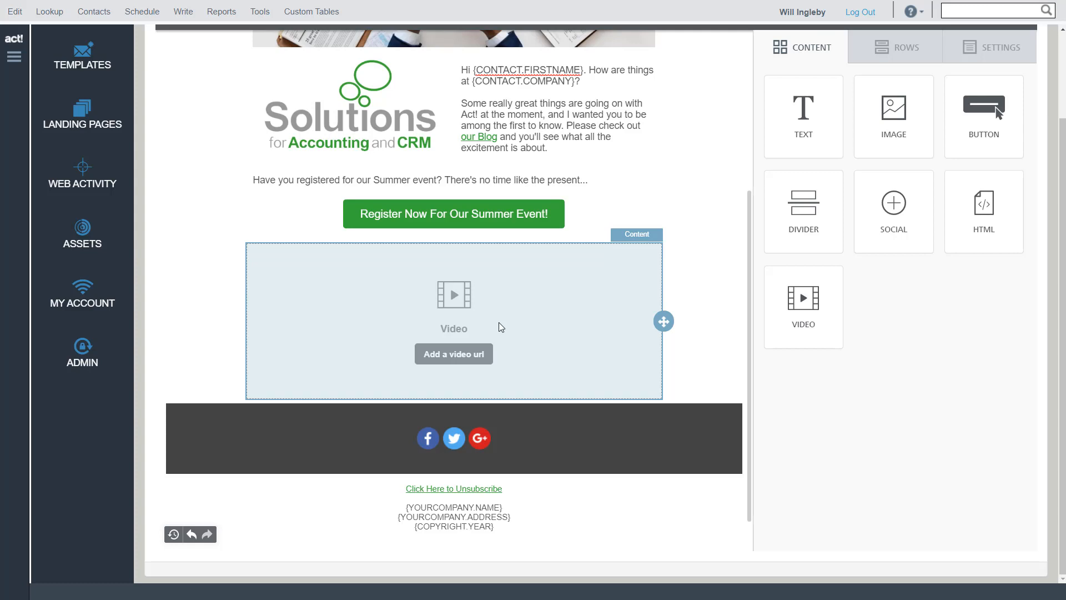
left_click(450, 360)
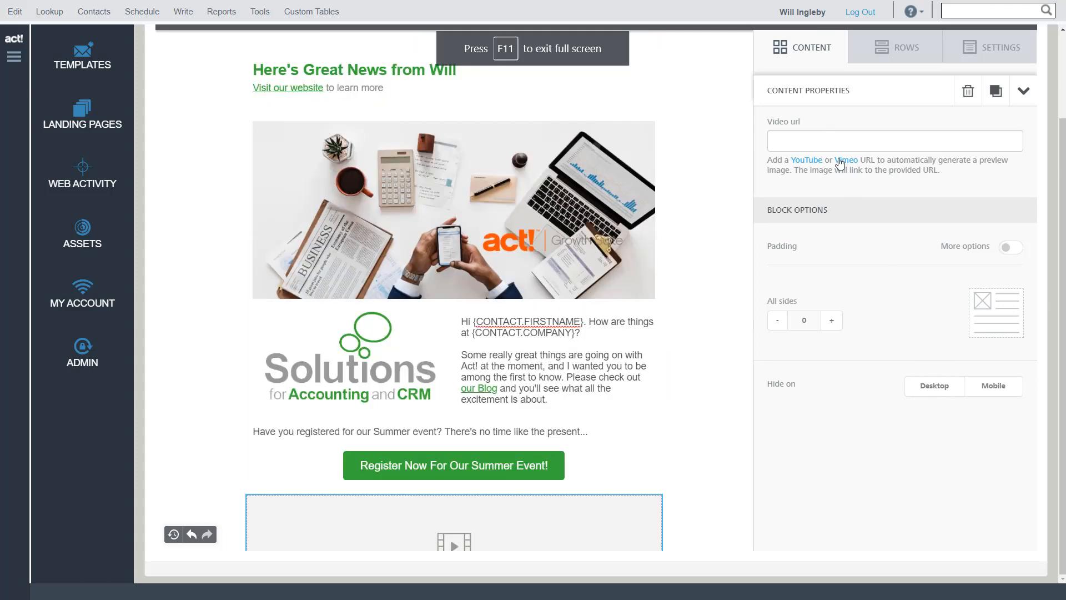
left_click(835, 144)
type("https://youtu.be/6cmALxain-o")
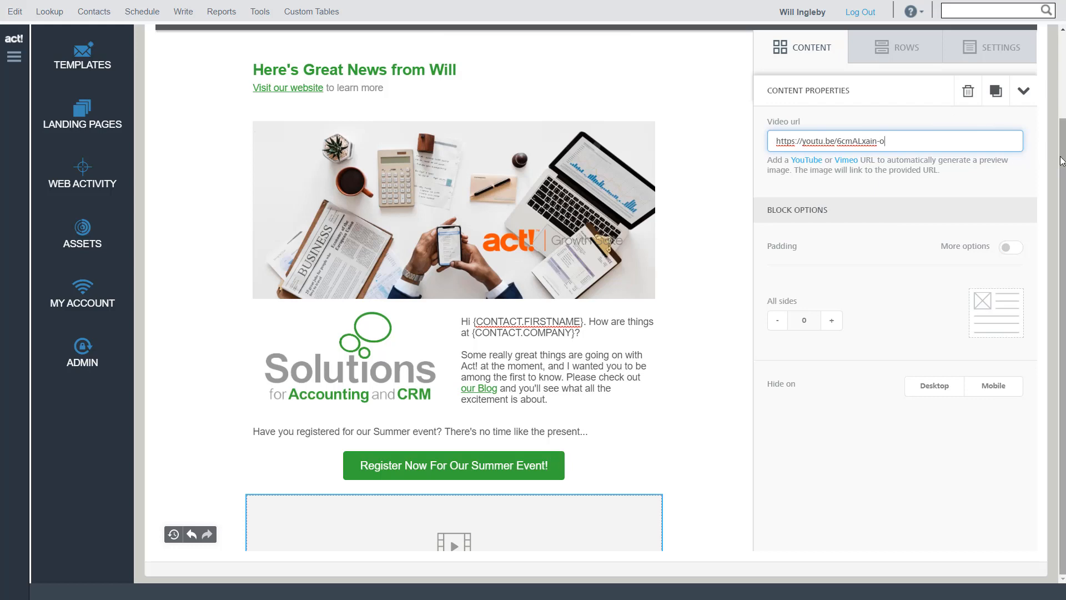
scroll(1025, 166, "up", 2)
left_click(994, 118)
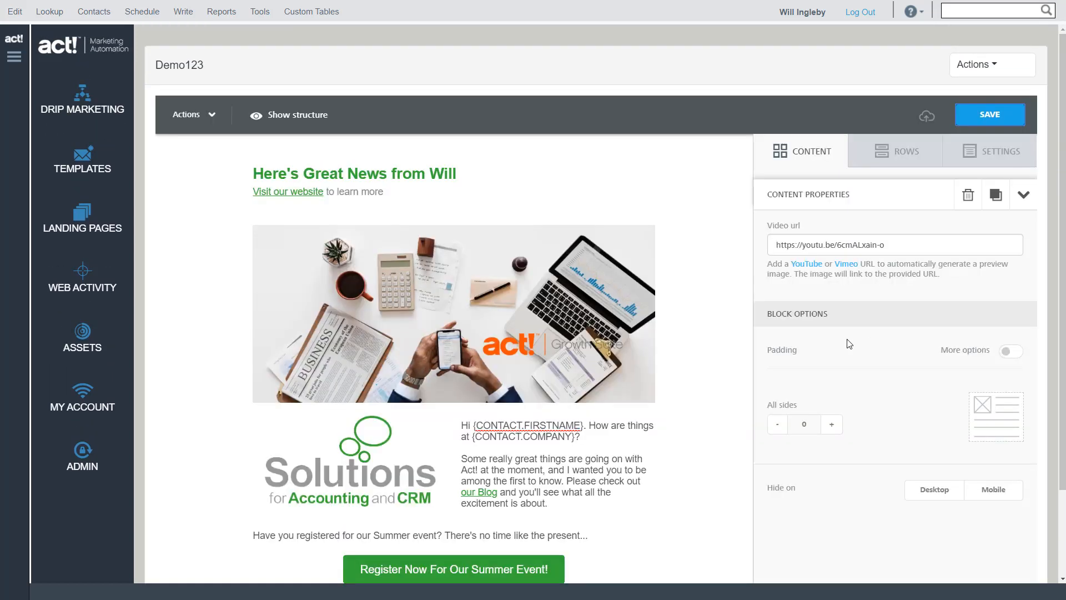
Try the Round Outline play icon on the video preview, and return the icon type to Round Solid
scroll(736, 479, "down", 5)
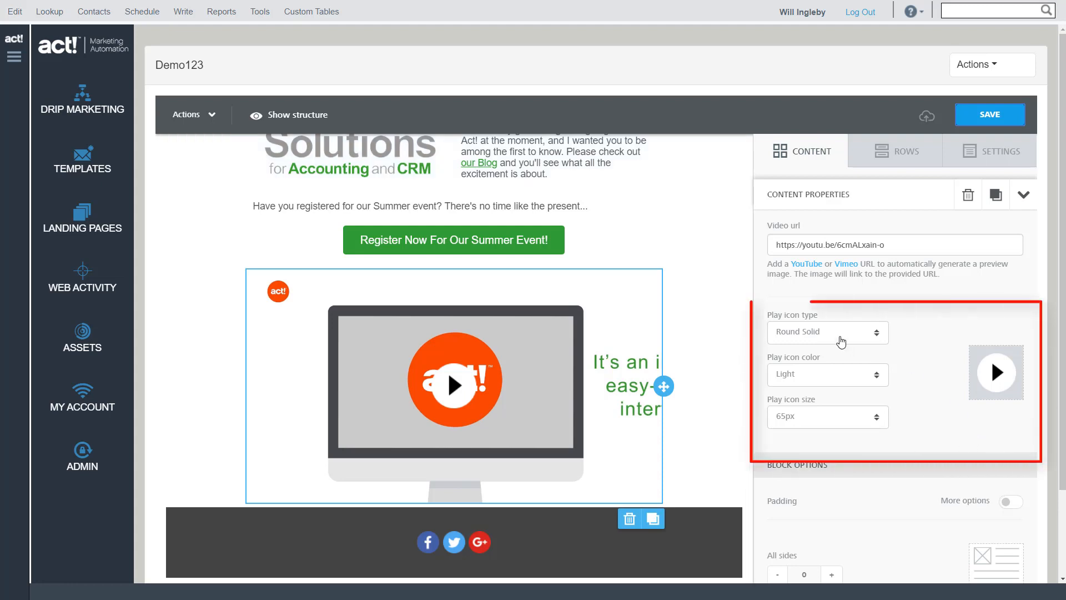
left_click(812, 333)
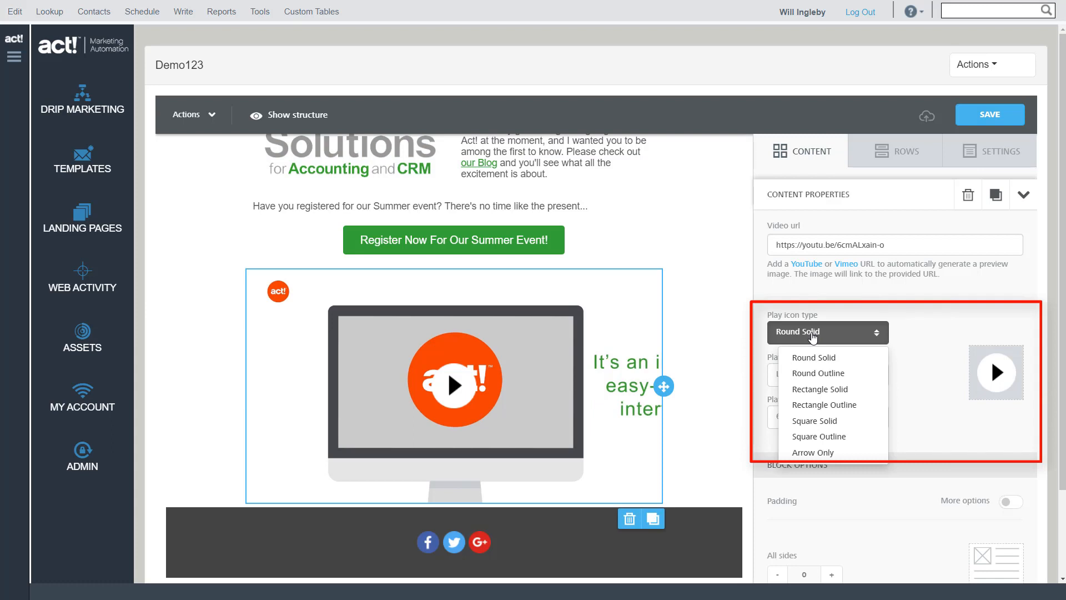
left_click(816, 374)
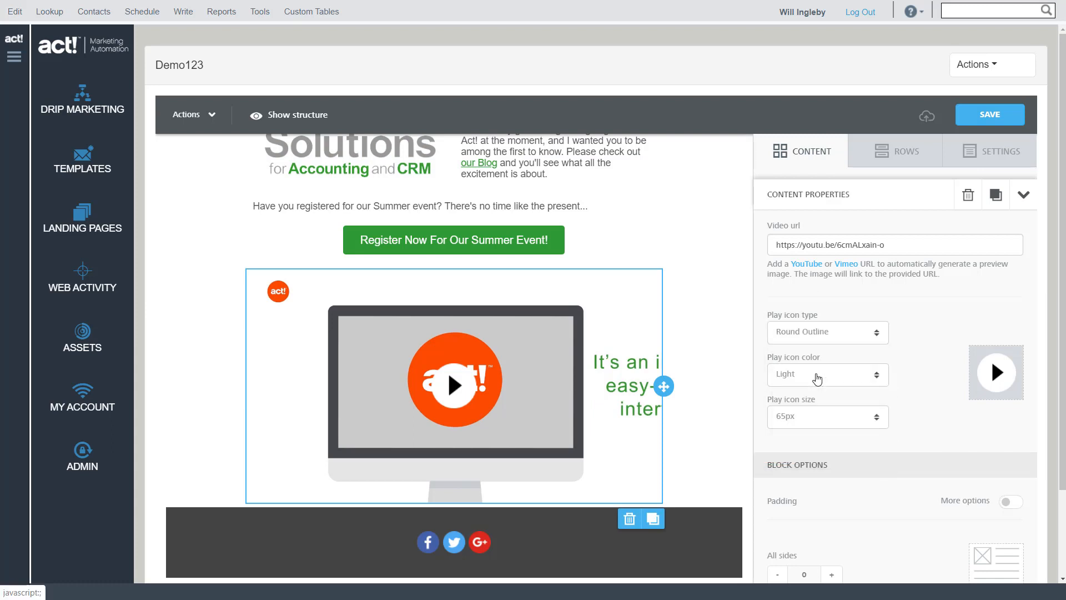
left_click(818, 334)
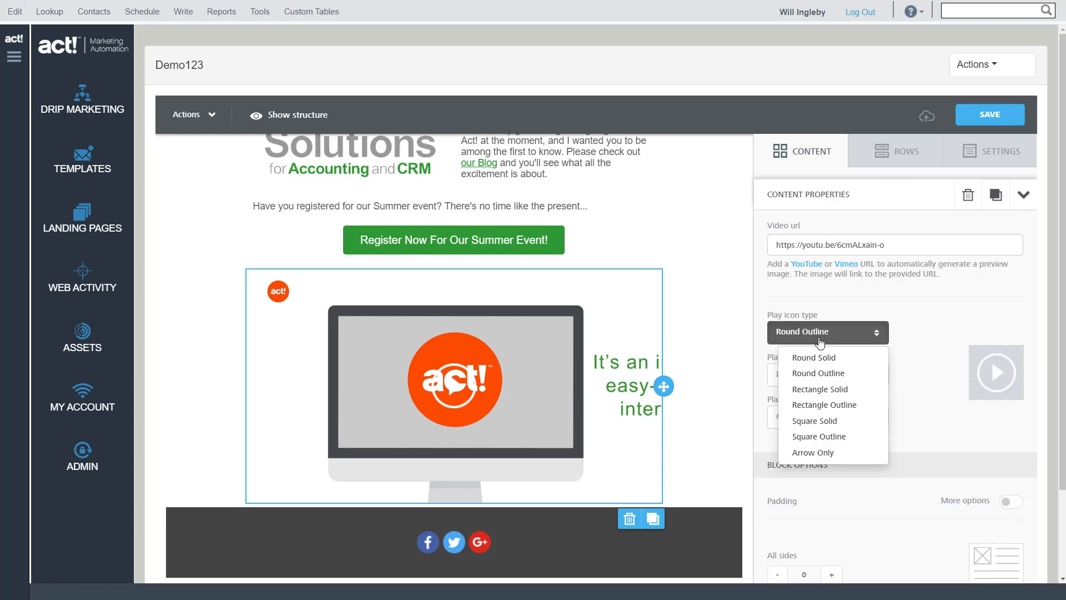
left_click(814, 358)
Try the Dark play icon color on the video preview, and return the color to Light
left_click(833, 383)
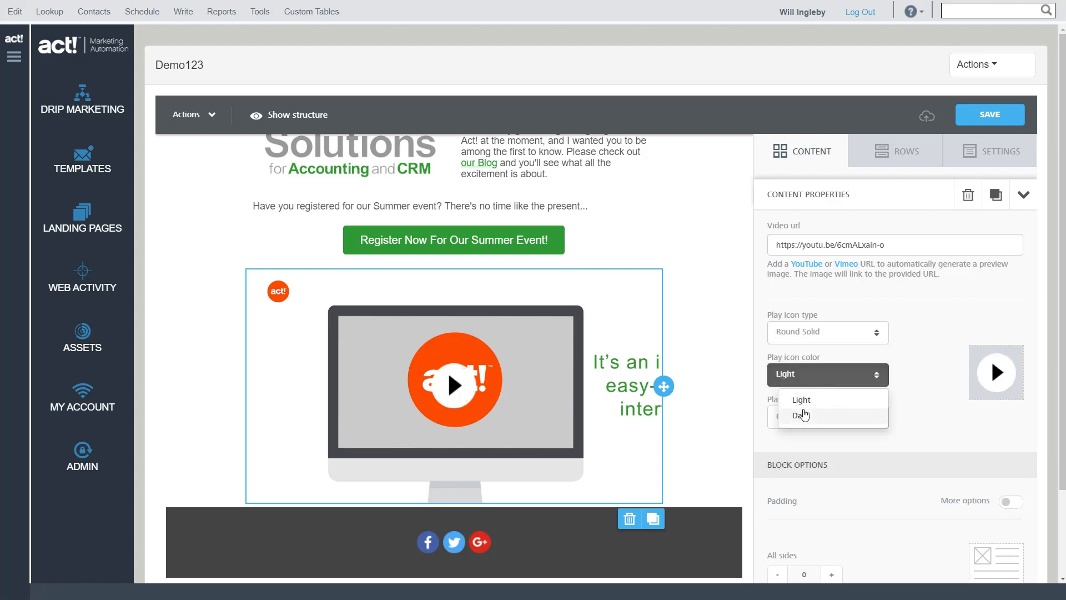
left_click(803, 415)
left_click(814, 371)
left_click(806, 400)
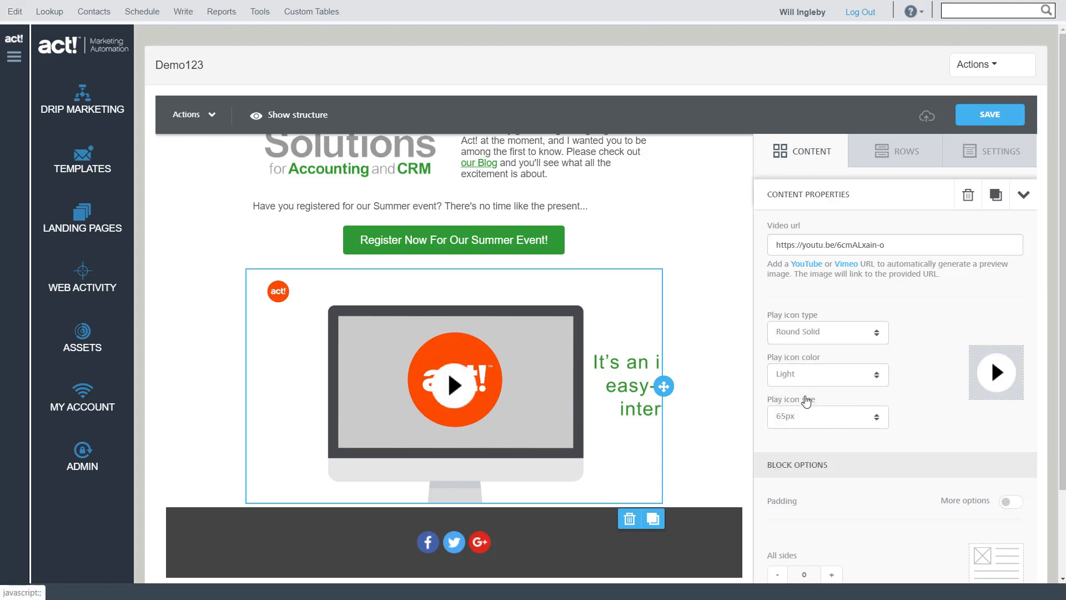
Set the video block's play icon size to 80px
left_click(828, 424)
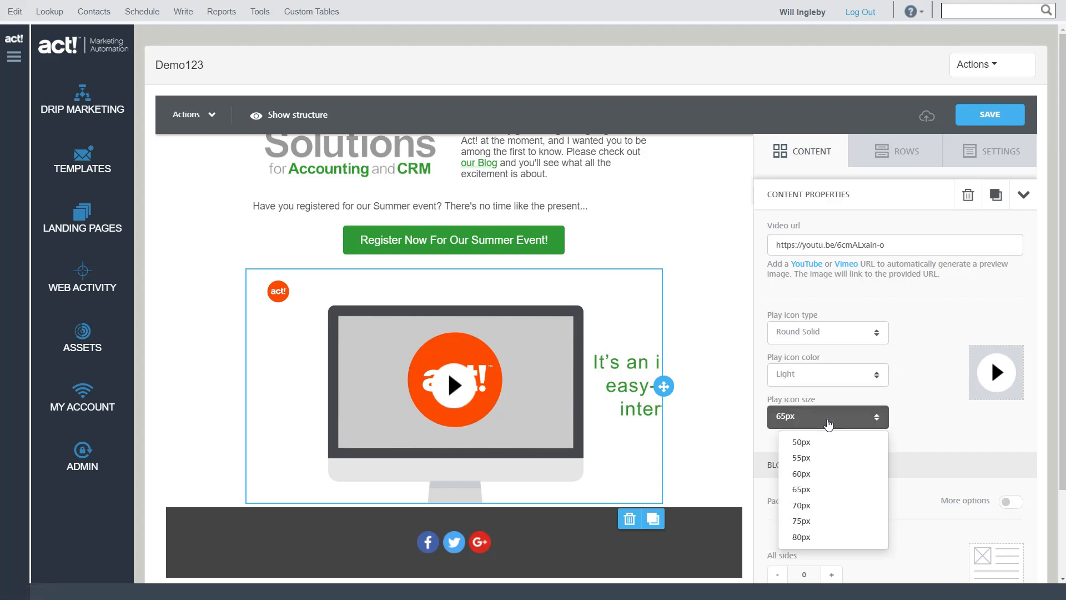
left_click(802, 537)
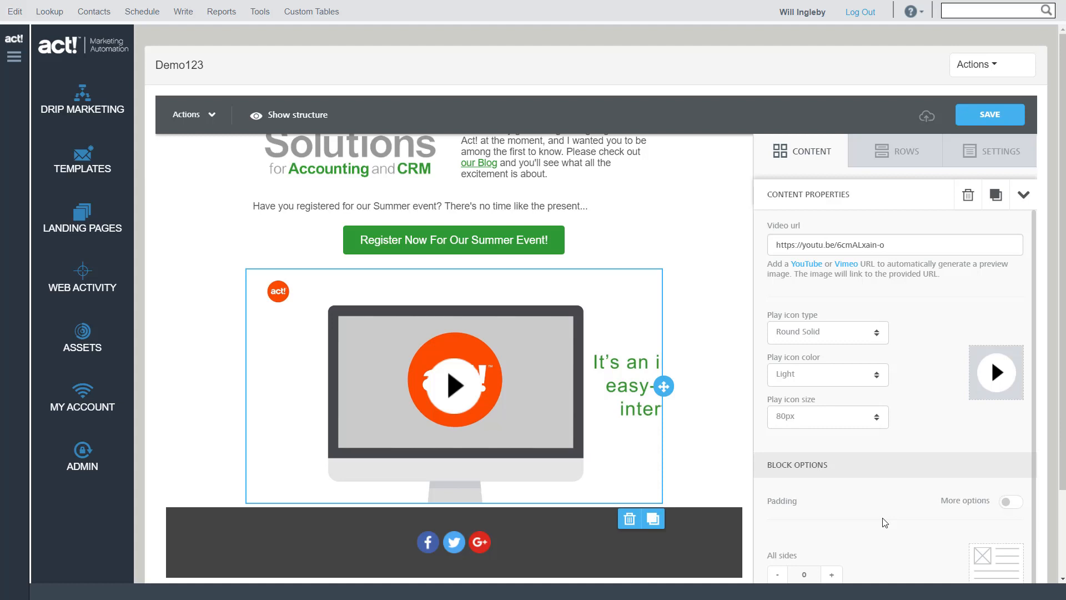
Give the video row's column a solid border of width 2 in green #35AA35 on all sides, and save the template
scroll(884, 523, "down", 1)
left_click(733, 400)
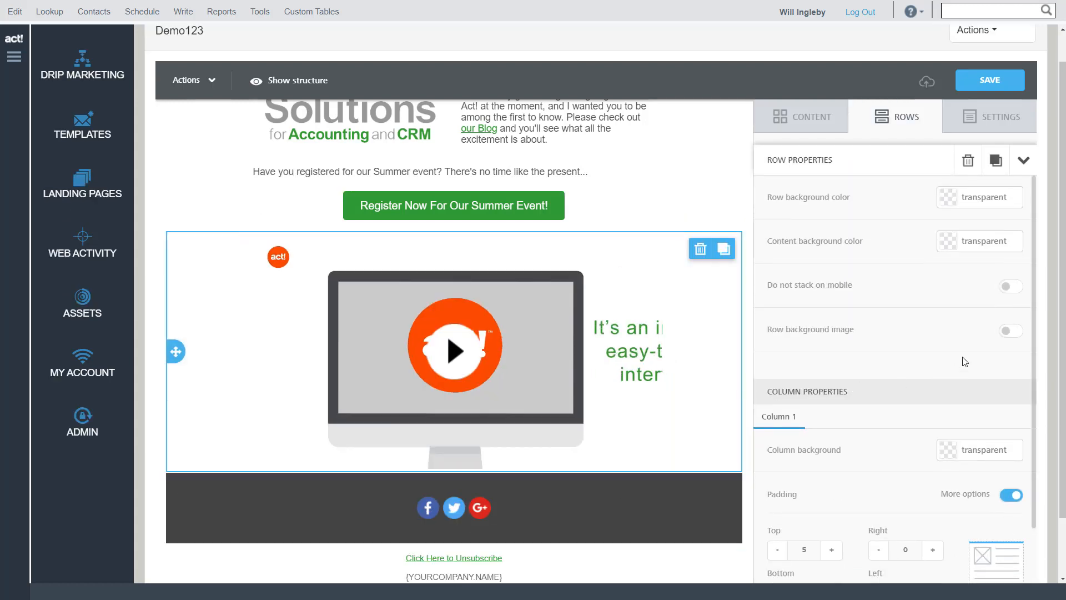
scroll(958, 357, "down", 3)
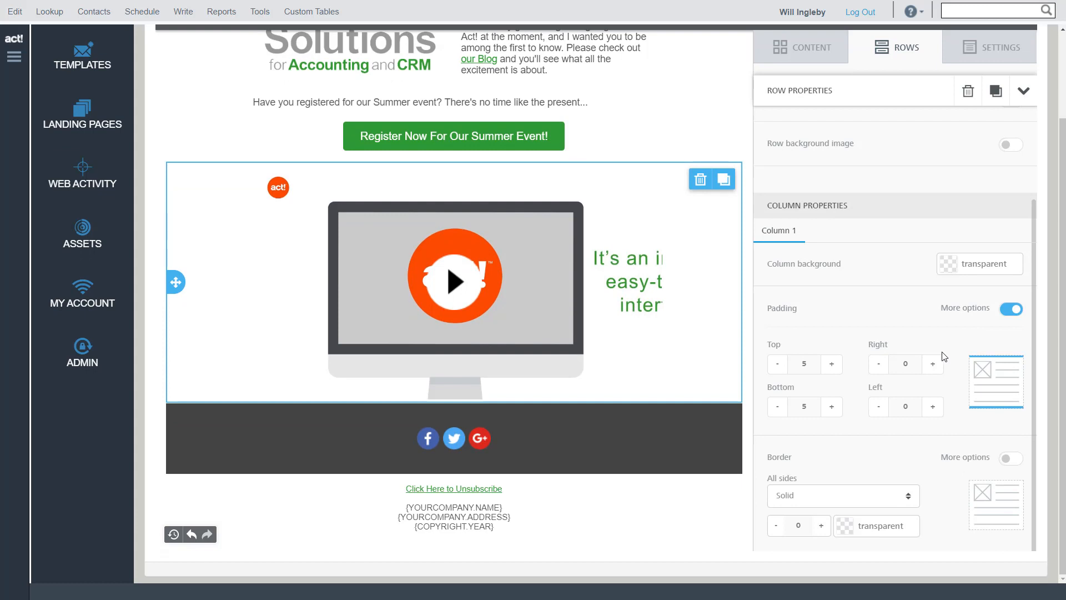
left_click(821, 527)
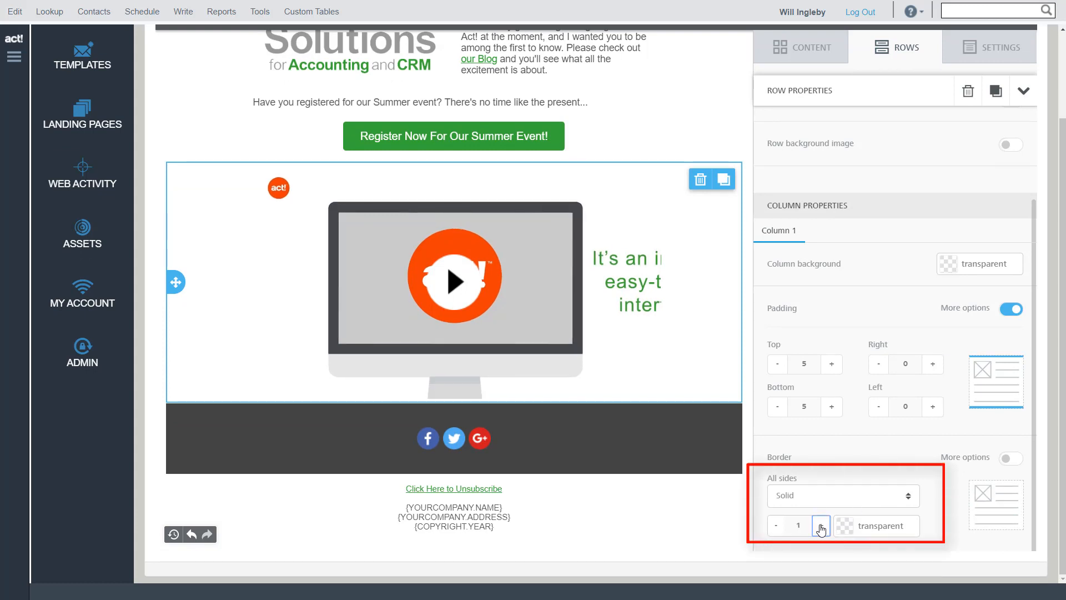
left_click(821, 528)
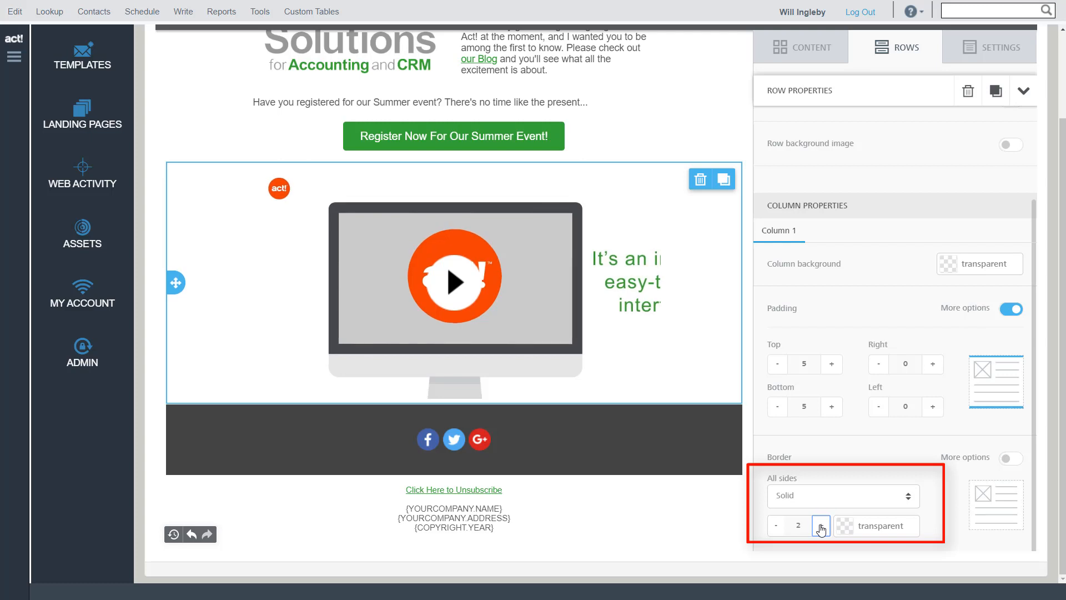
left_click(846, 526)
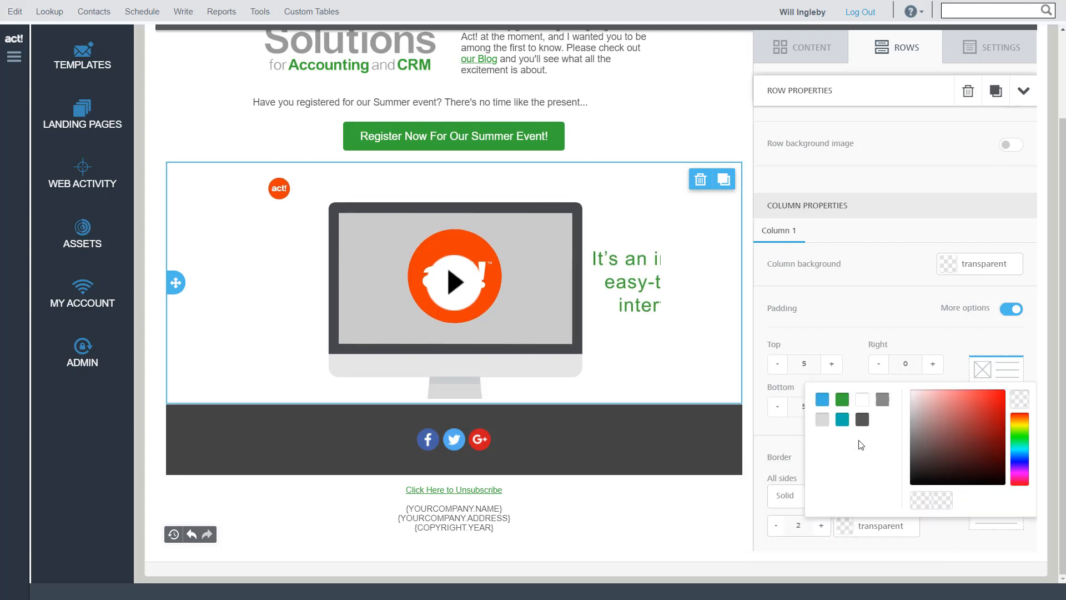
left_click(842, 399)
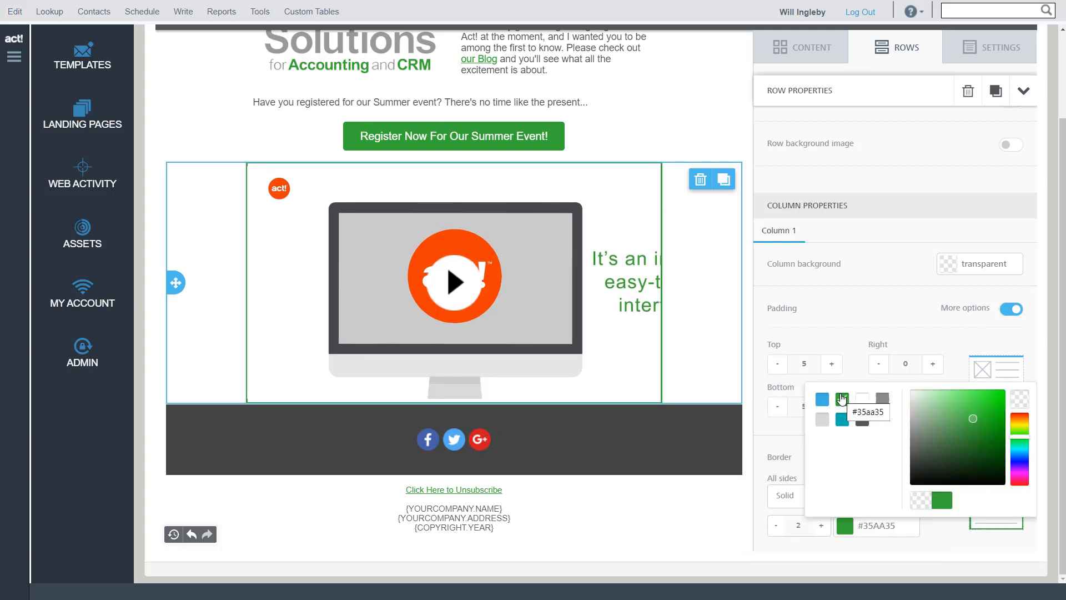
scroll(932, 250, "up", 2)
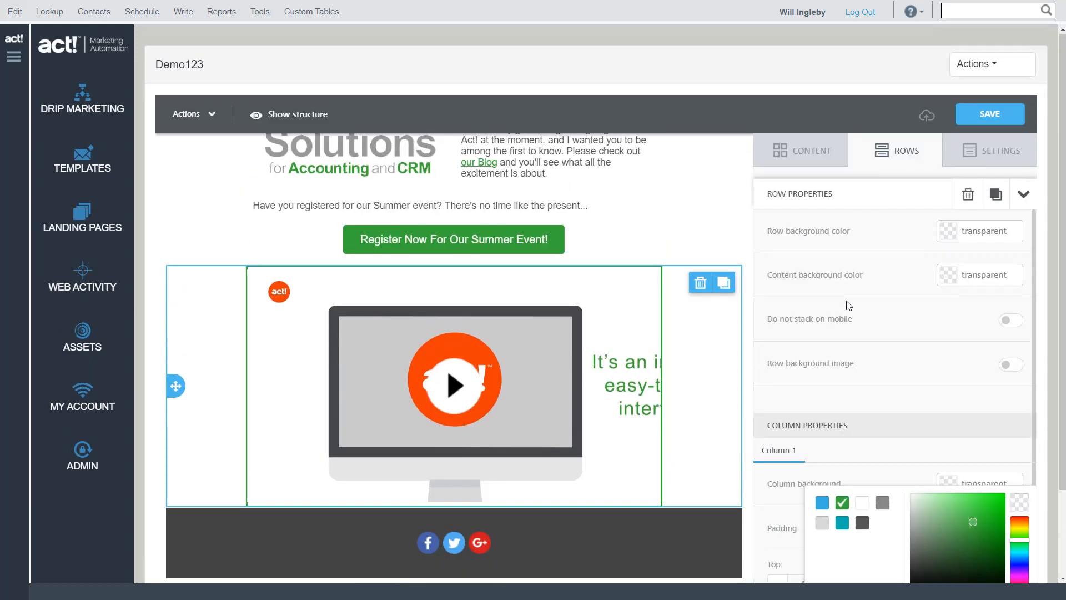
left_click(991, 114)
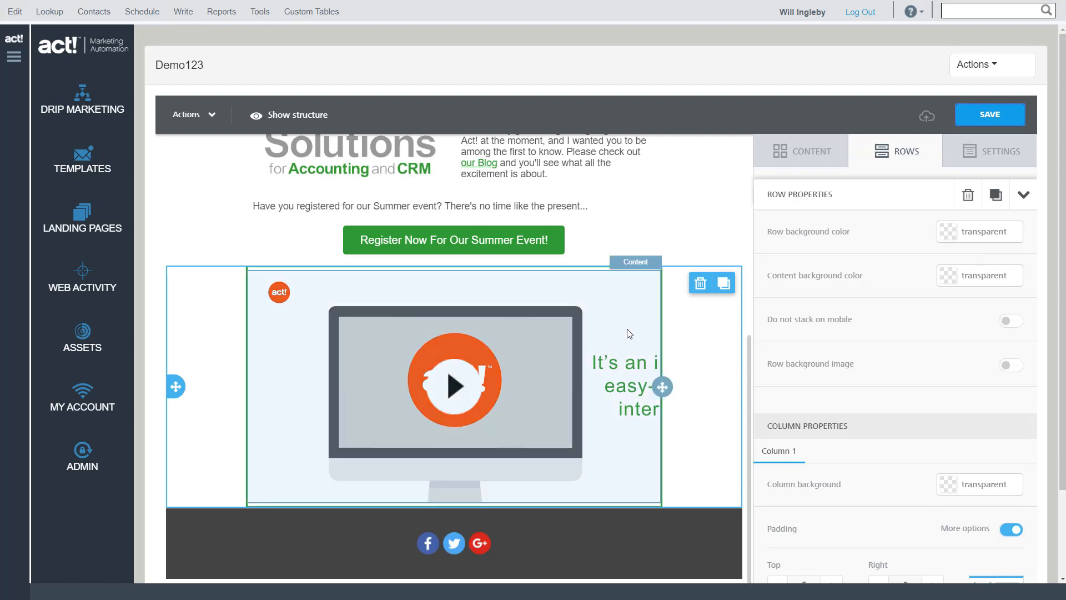
Set the video block to be hidden on mobile
scroll(911, 333, "down", 3)
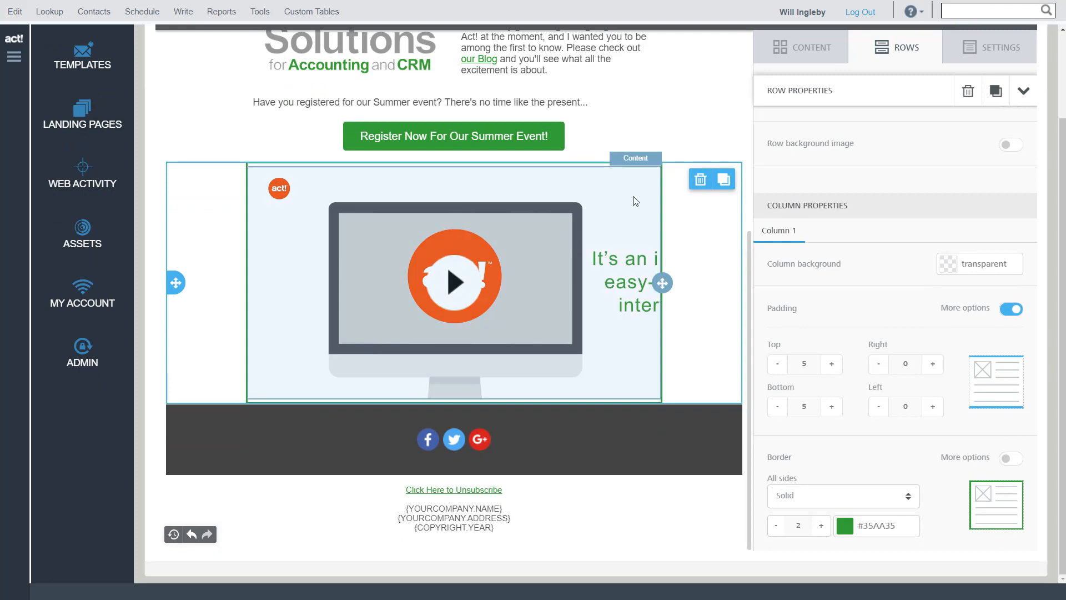
left_click(635, 201)
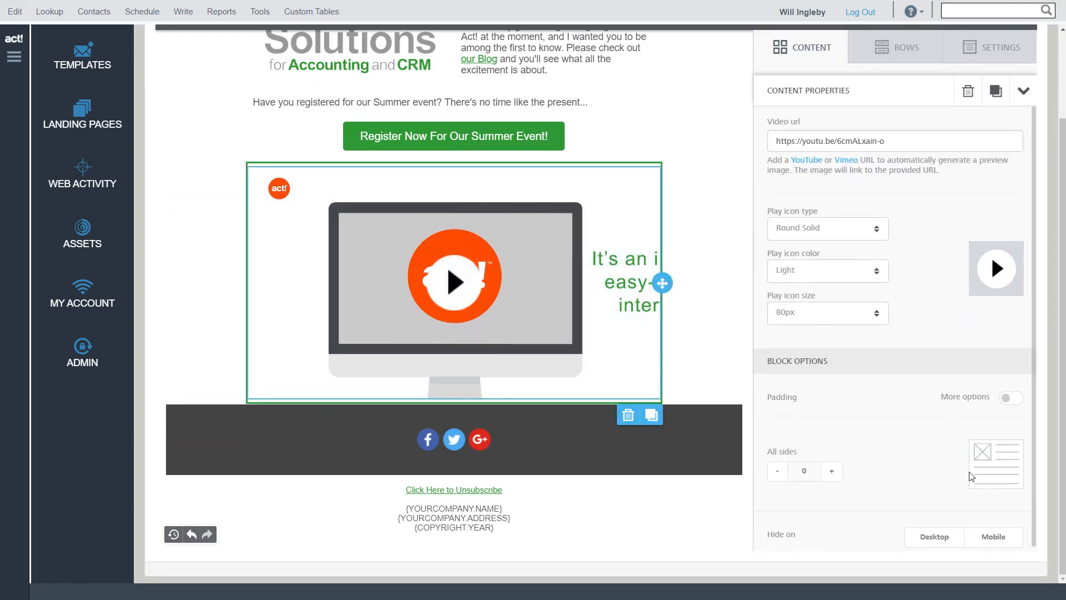
scroll(925, 521, "down", 1)
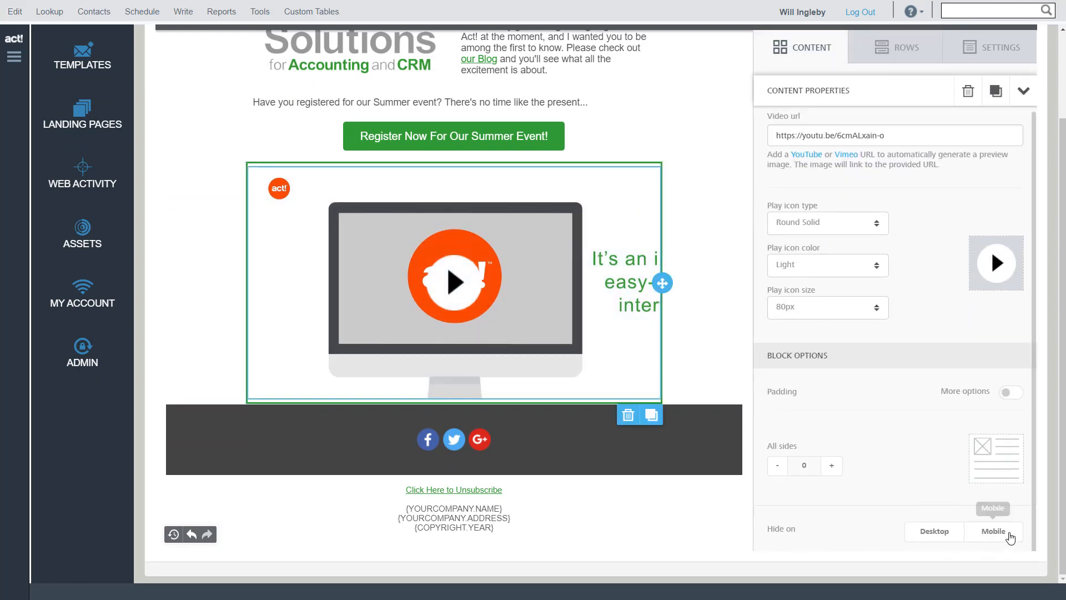
left_click(993, 531)
scroll(802, 484, "up", 3)
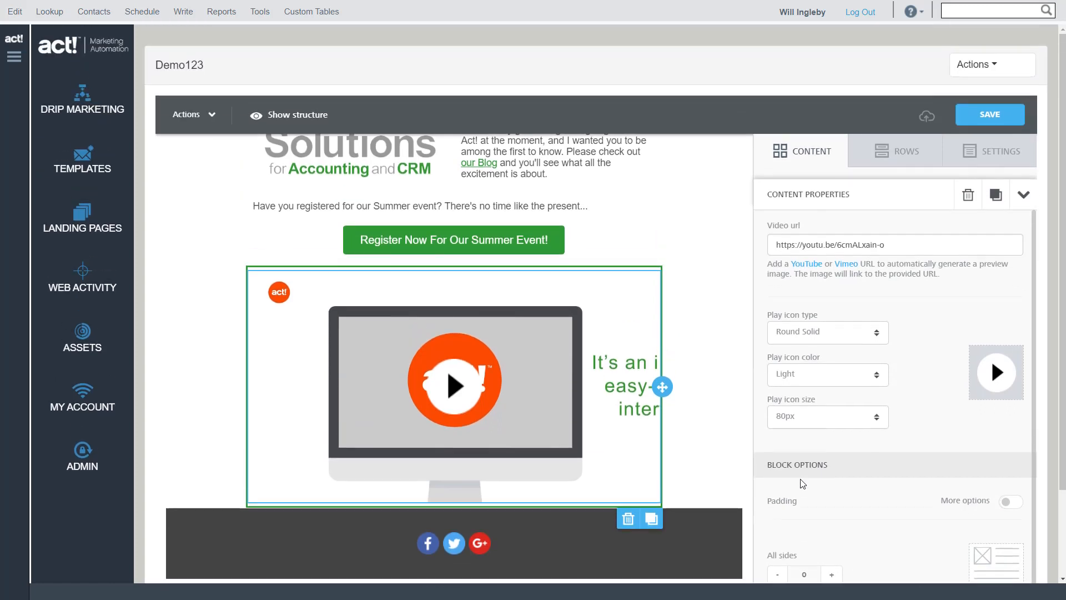
Preview the whole email in desktop and mobile modes, and close the preview
left_click(183, 116)
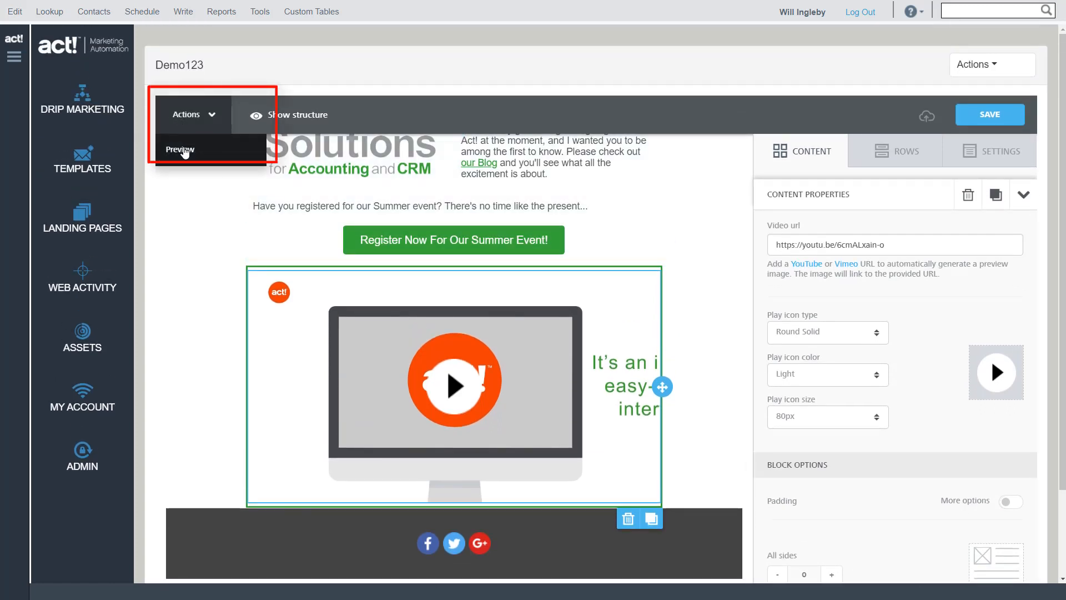
left_click(184, 150)
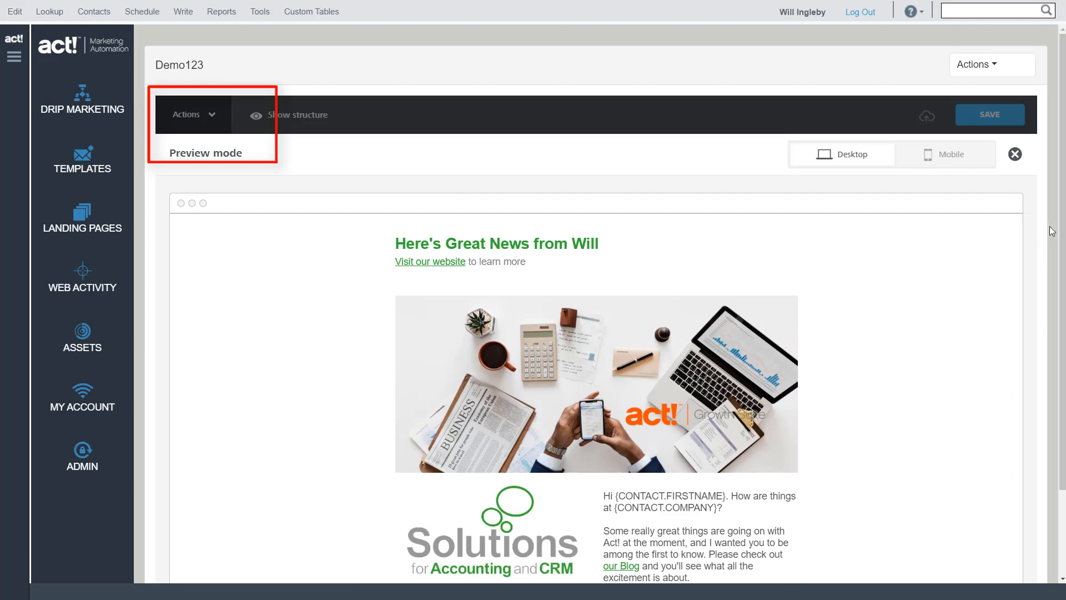
scroll(911, 295, "down", 8)
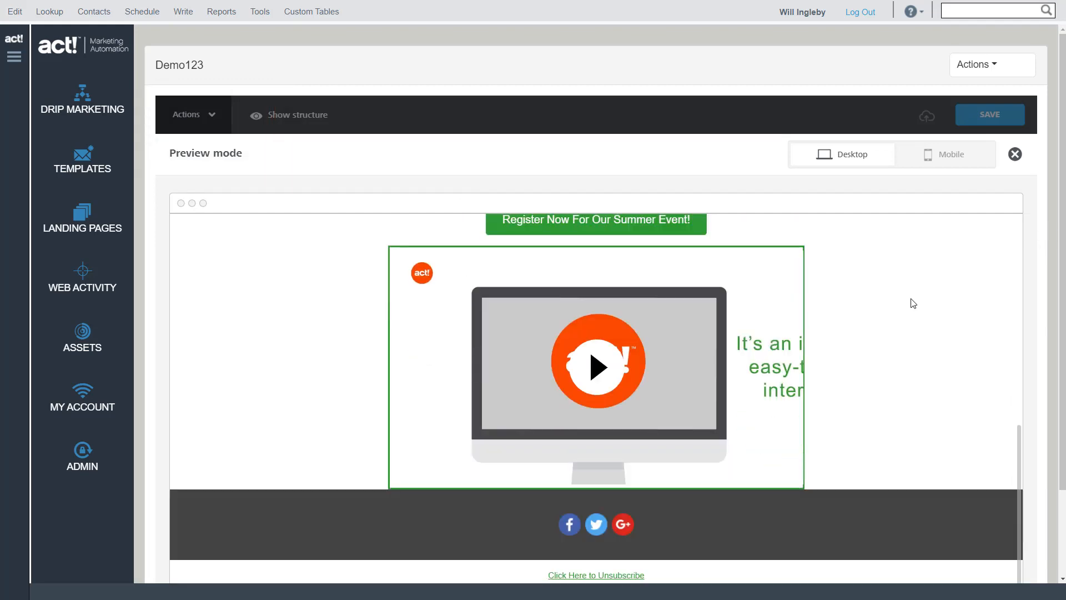
scroll(911, 303, "up", 8)
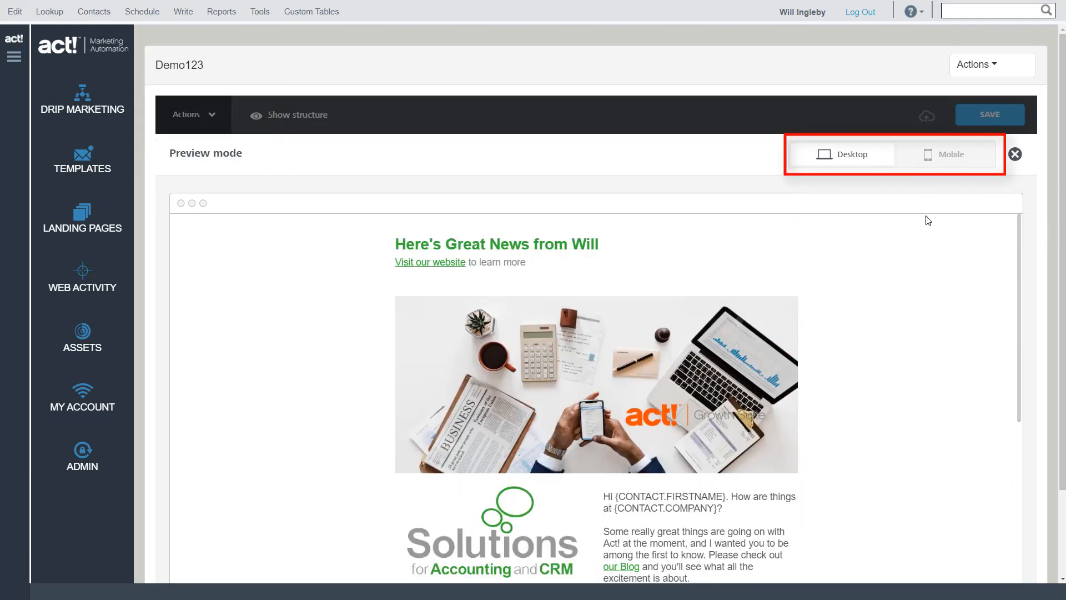
left_click(944, 161)
scroll(615, 364, "down", 8)
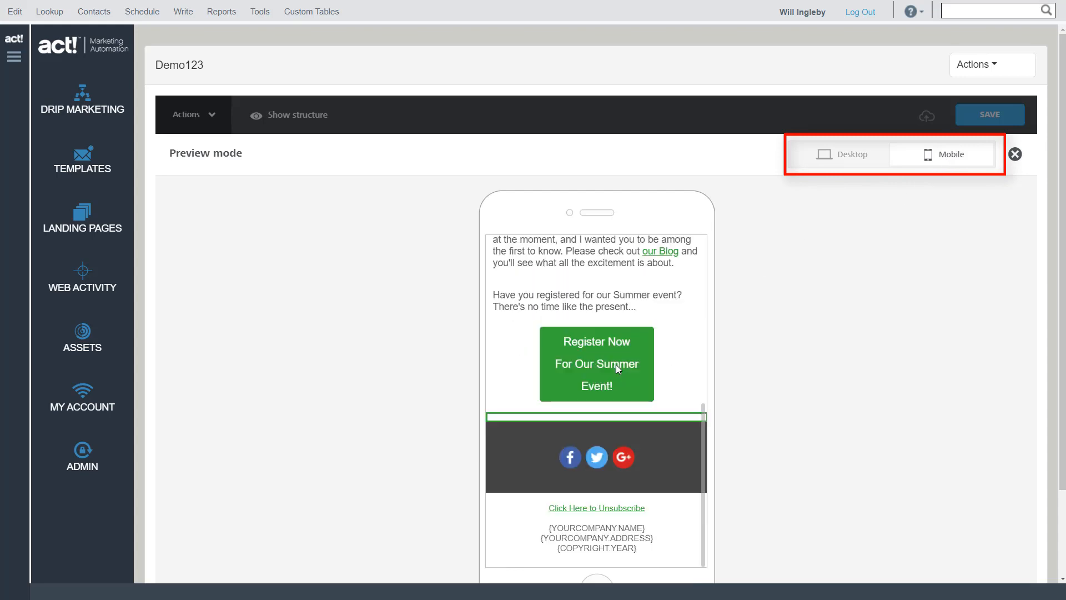
scroll(659, 362, "up", 8)
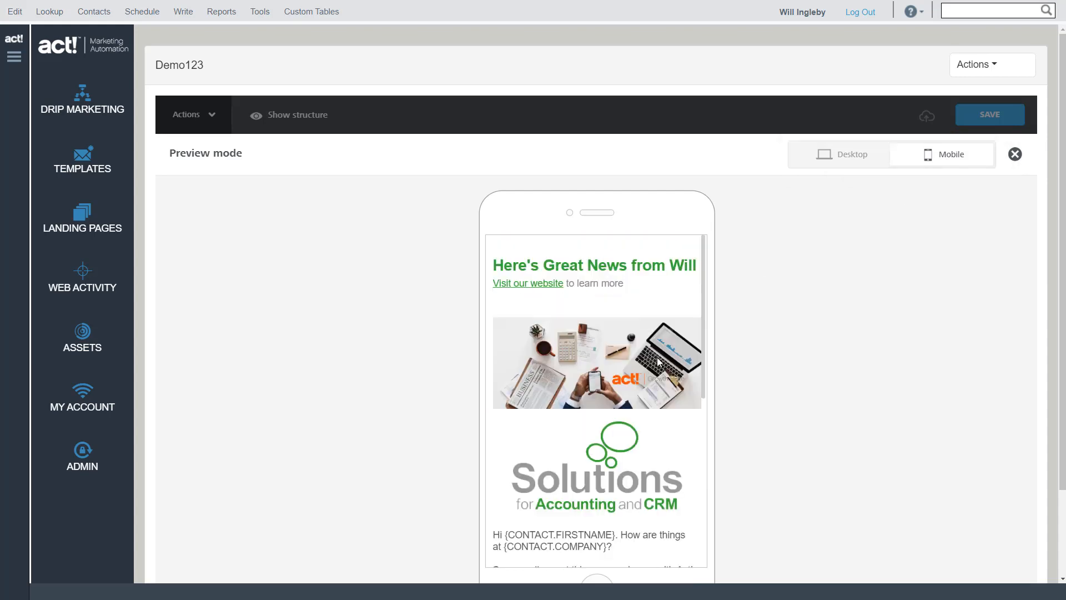
left_click(1015, 154)
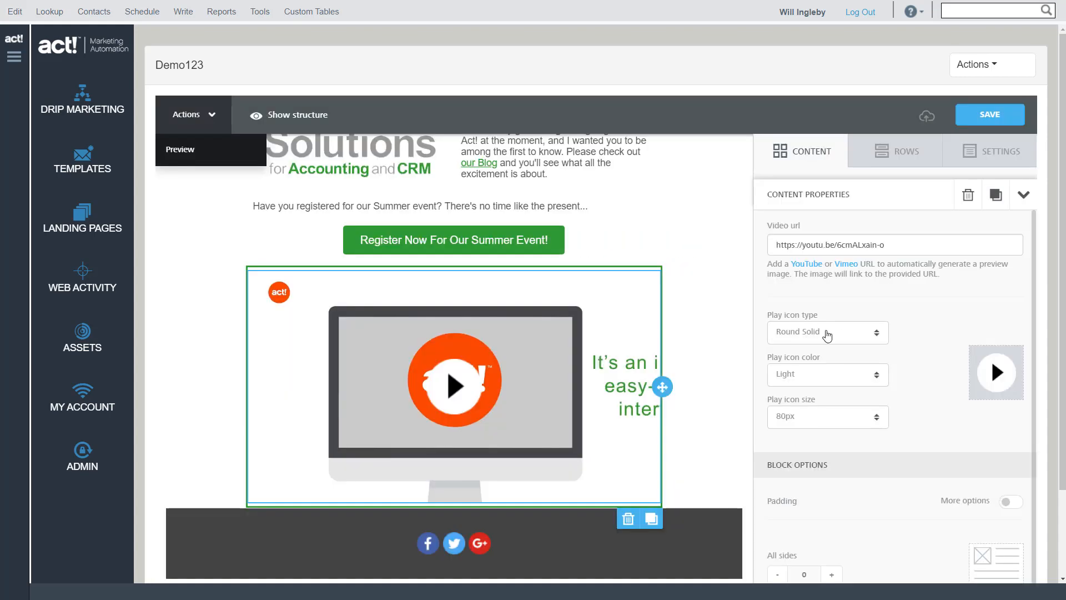
Send a test of the email to the filled-in recipient through the actsend.com server, and dismiss the notice
left_click(966, 65)
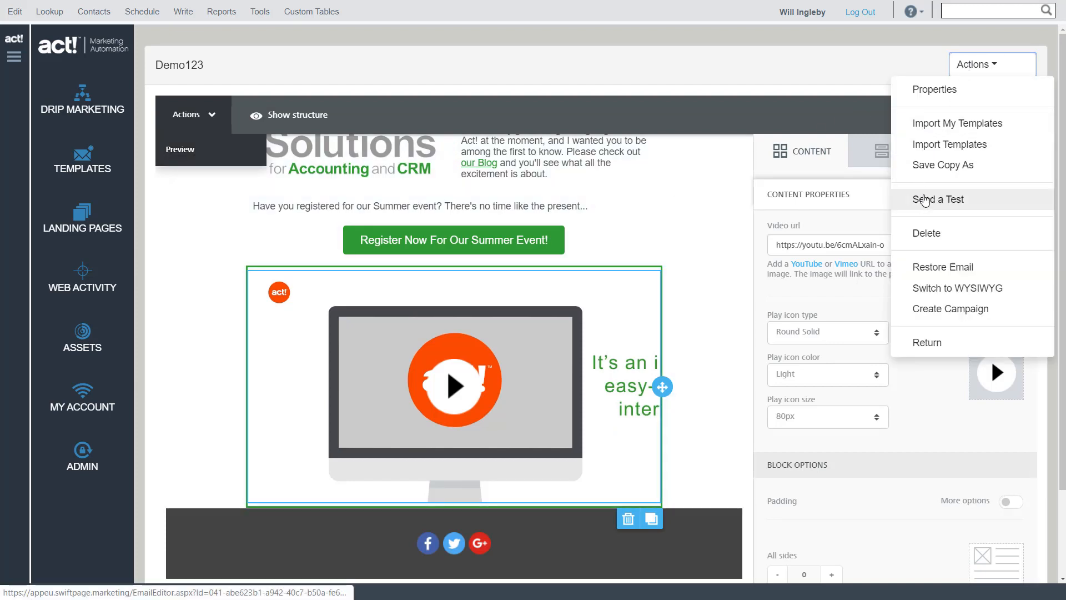
left_click(925, 200)
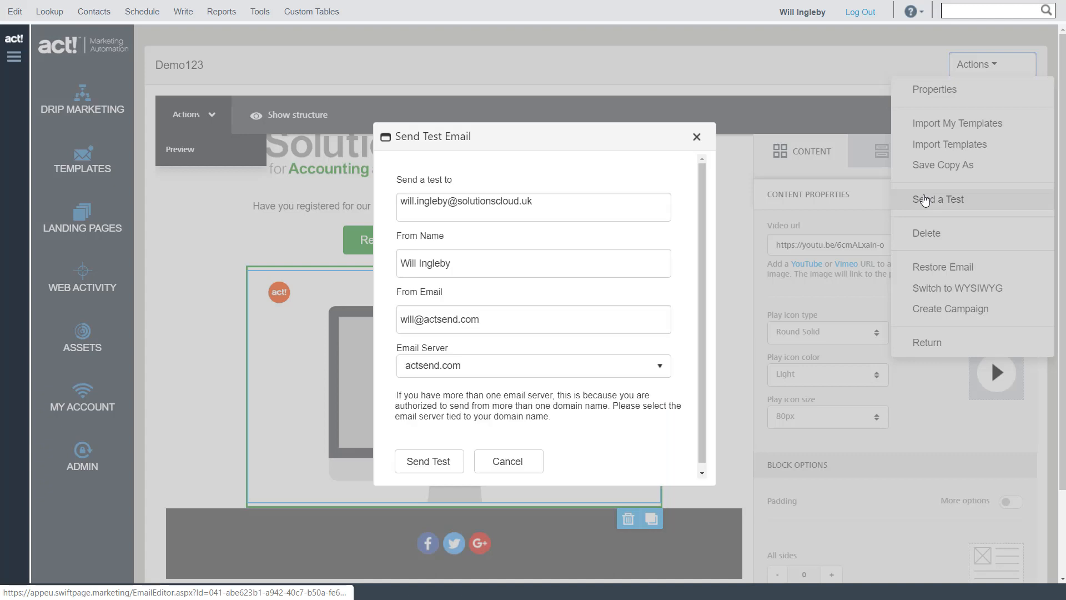
left_click_drag(534, 206, 333, 203)
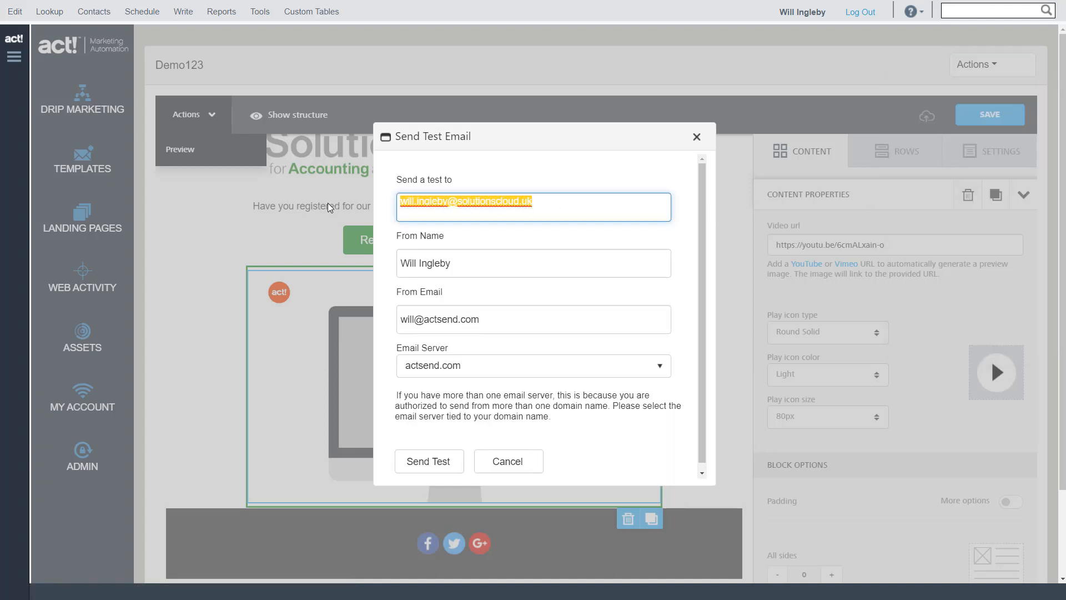
left_click(429, 464)
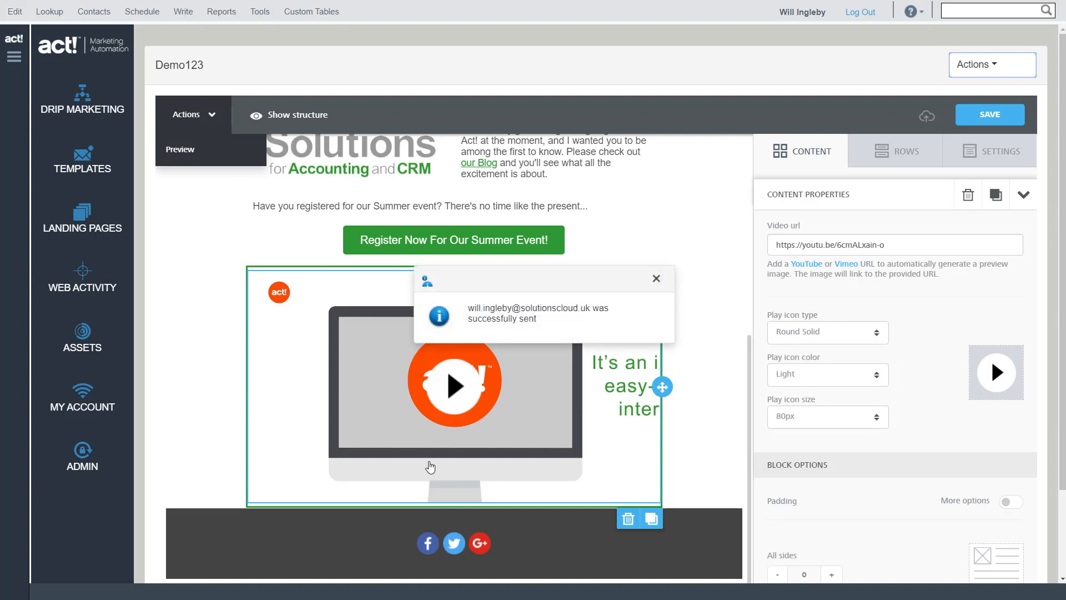
left_click(655, 283)
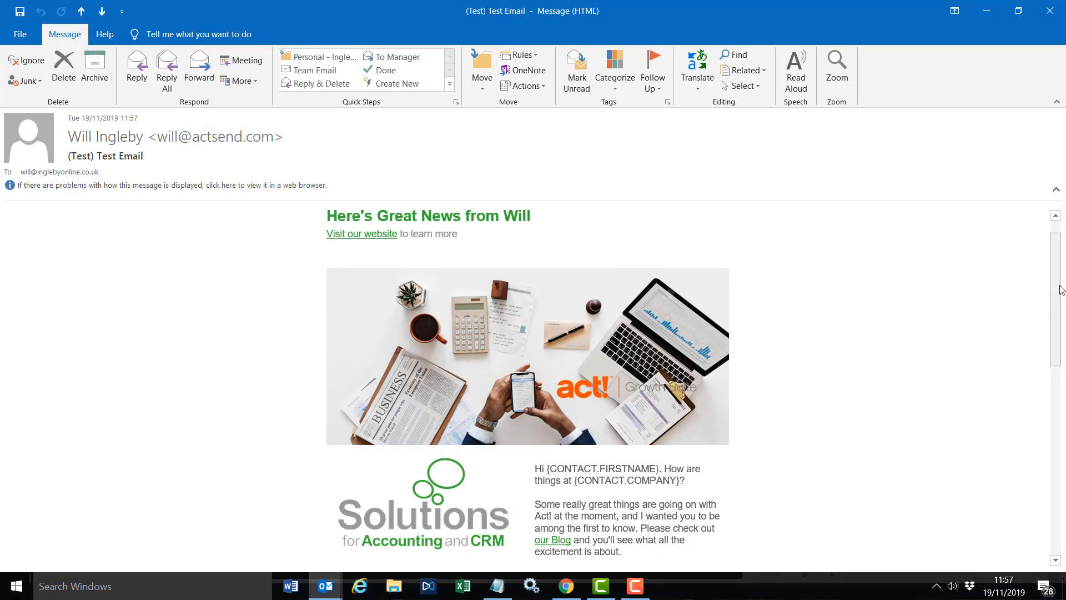
Look through the received test email in Outlook down to the video, and open the video from its play icon
left_click_drag(1061, 289, 1062, 429)
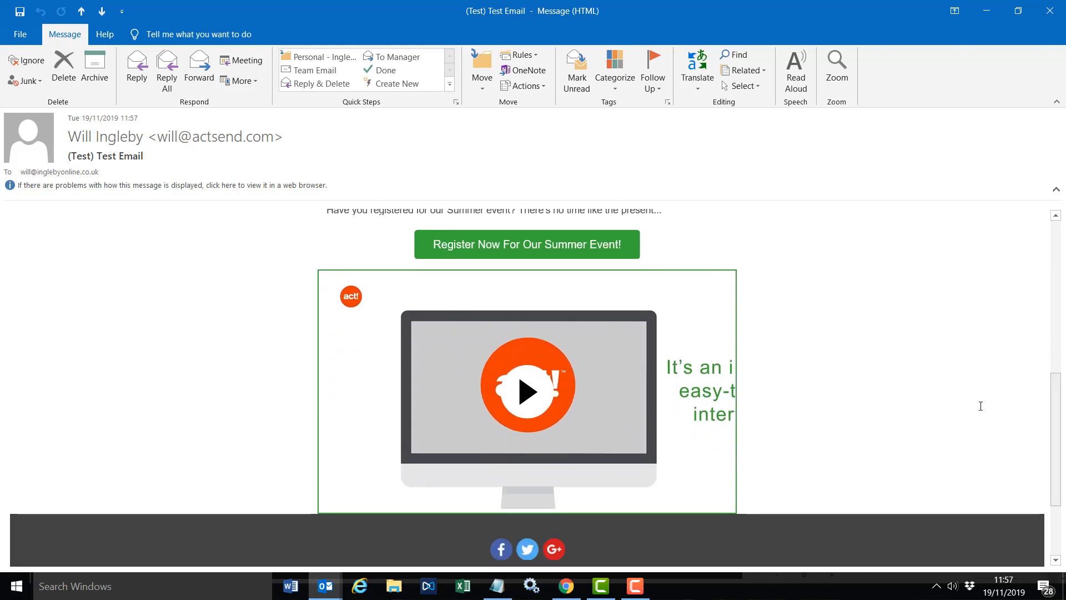
left_click(530, 395)
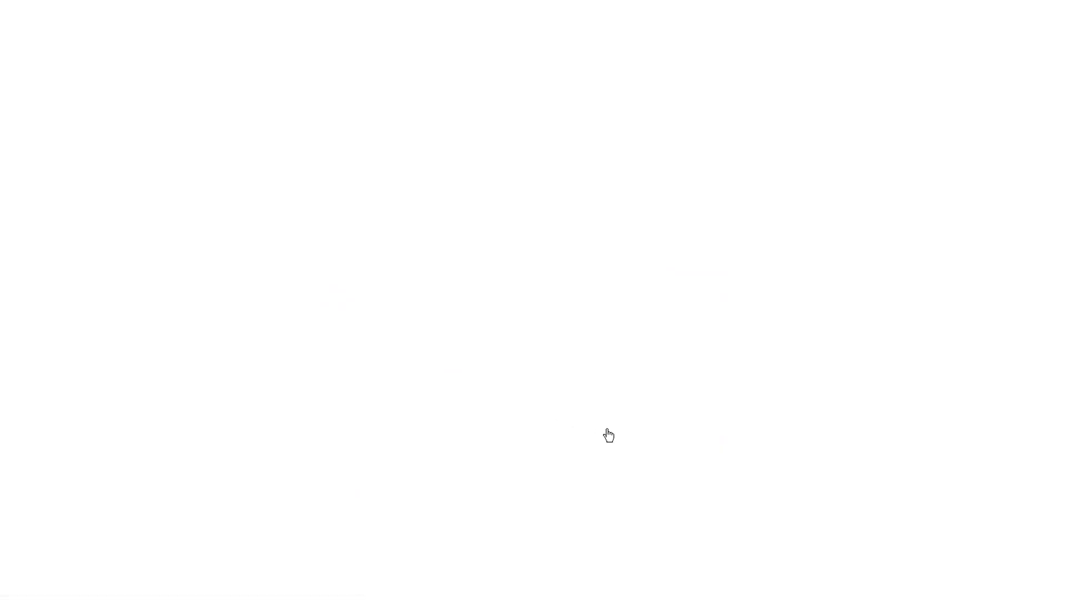